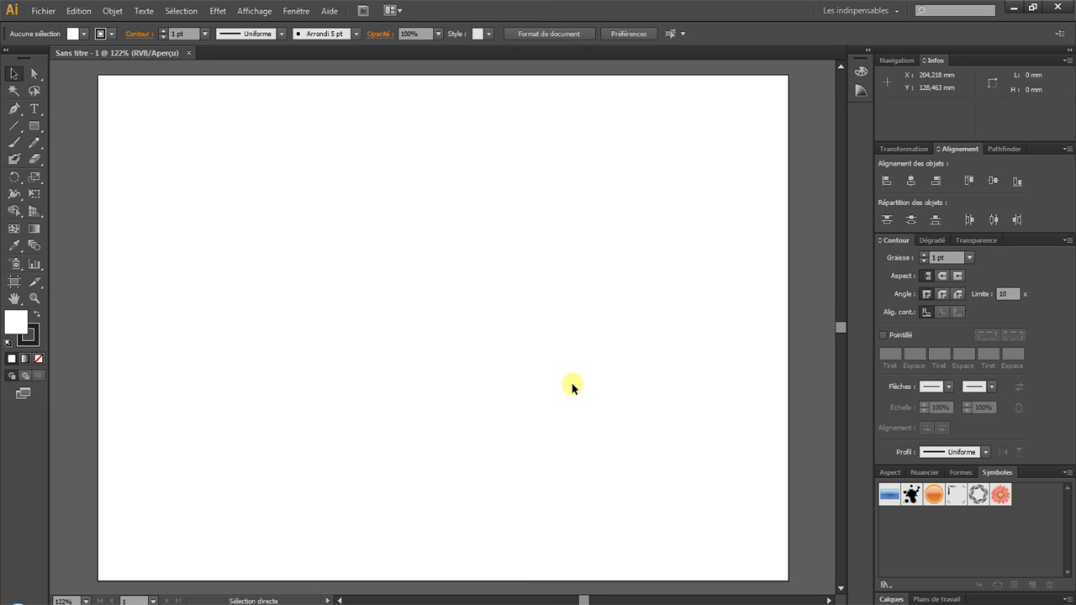
# Step: Display the perspective grid on the artboard and activate the Perspective Grid tool so its control handles can be edited
pyautogui.hotkey('ctrl', 'shift', 'i')
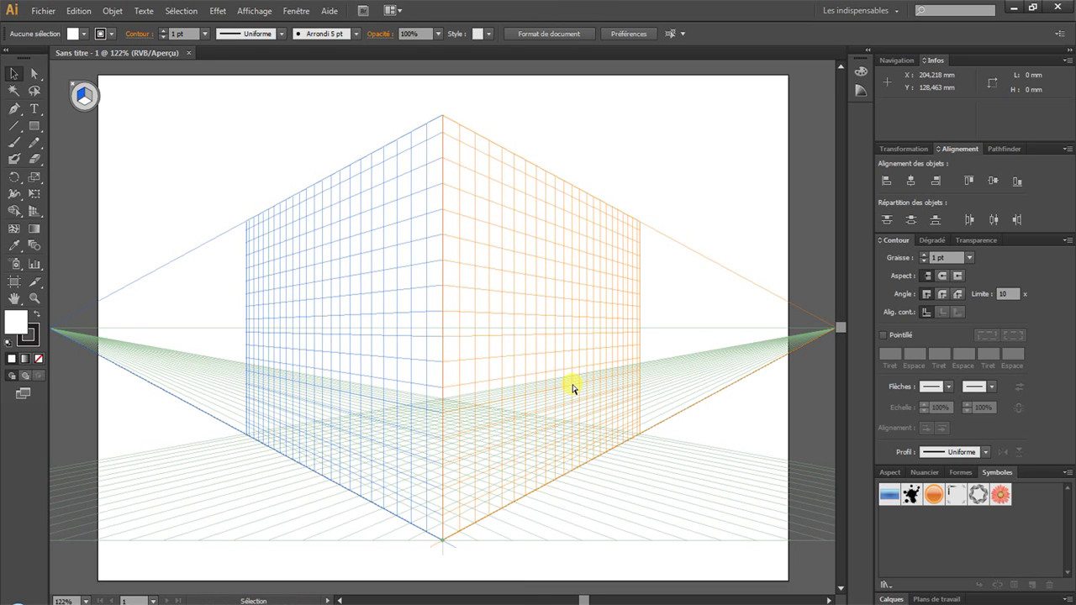
pyautogui.hotkey('ctrl', 'shift', 'i')
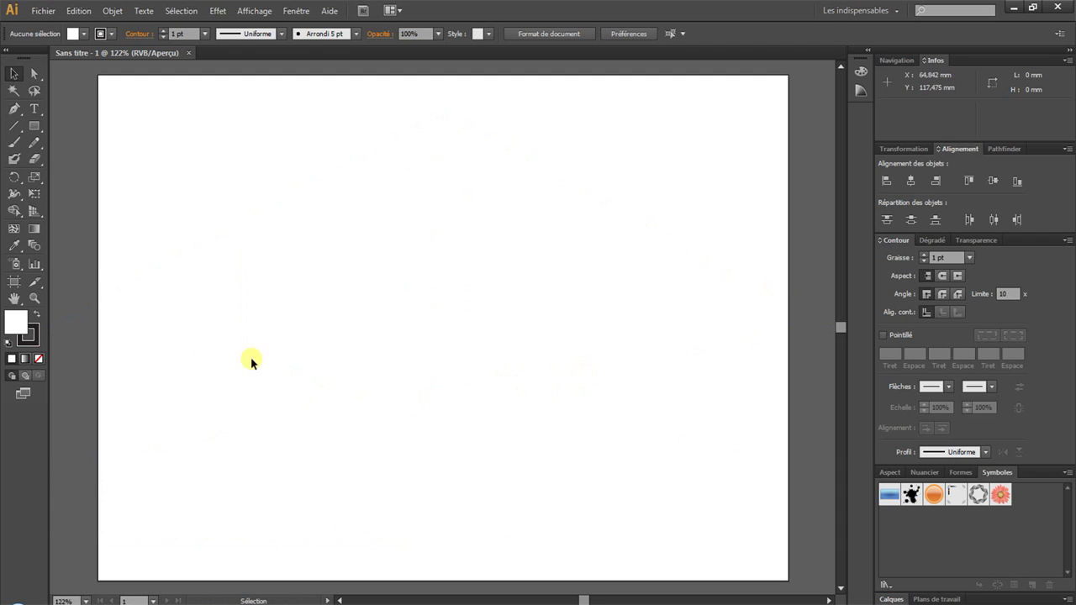
pyautogui.click(36, 212)
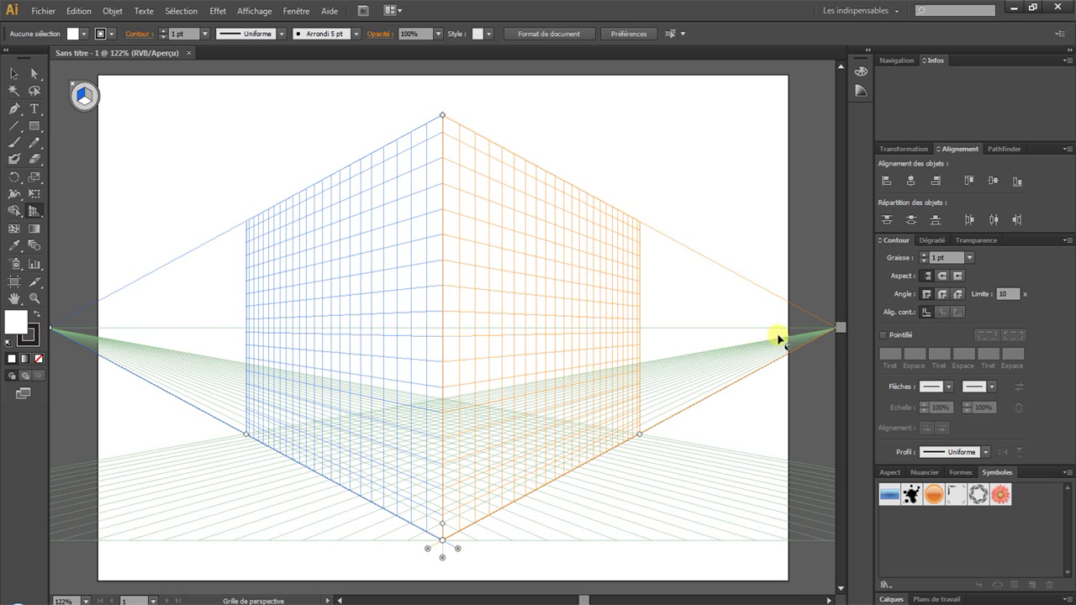
pyautogui.click(35, 298)
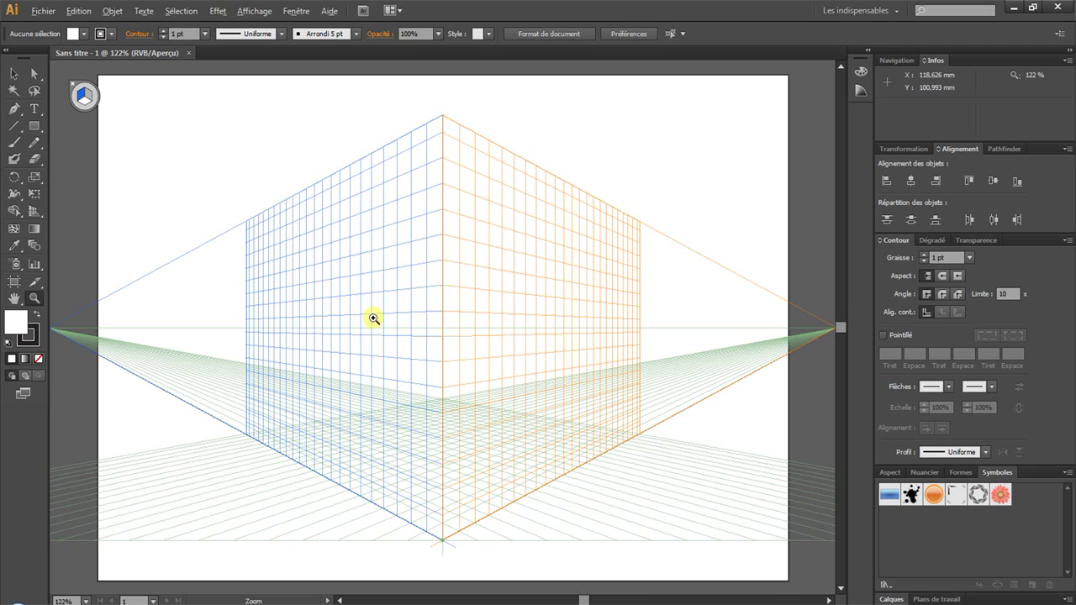
pyautogui.keyDown('alt'); pyautogui.click(375, 319); pyautogui.keyUp('alt')
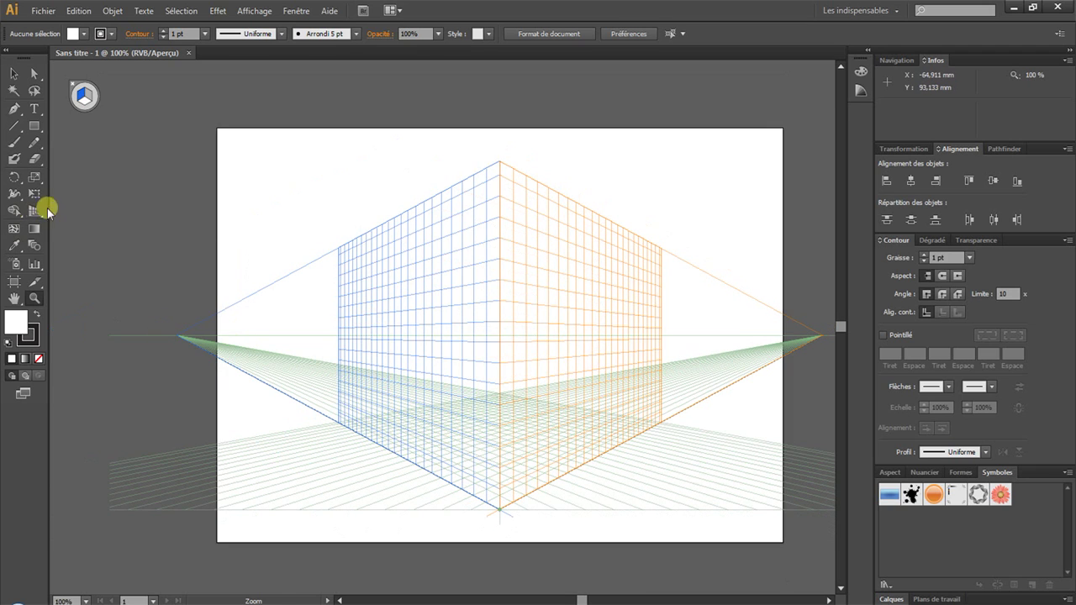
pyautogui.click(33, 212)
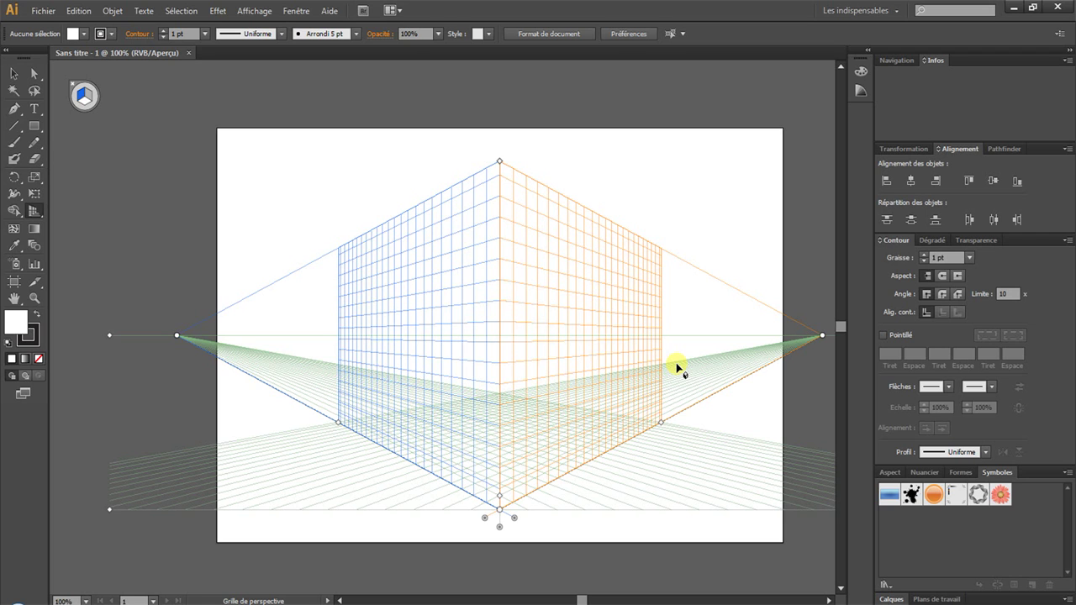
# Step: Switch to Firefox, examine the labelled perspective grid diagram and legend on the Adobe help page, and return to Illustrator
pyautogui.click(199, 599)
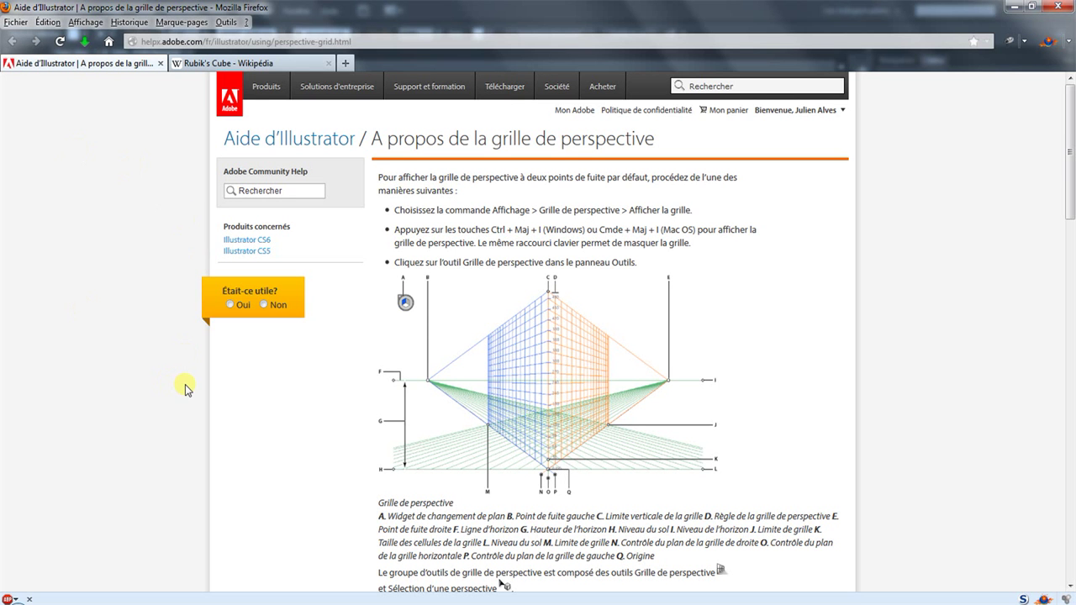
pyautogui.scroll(-2, 187, 389)
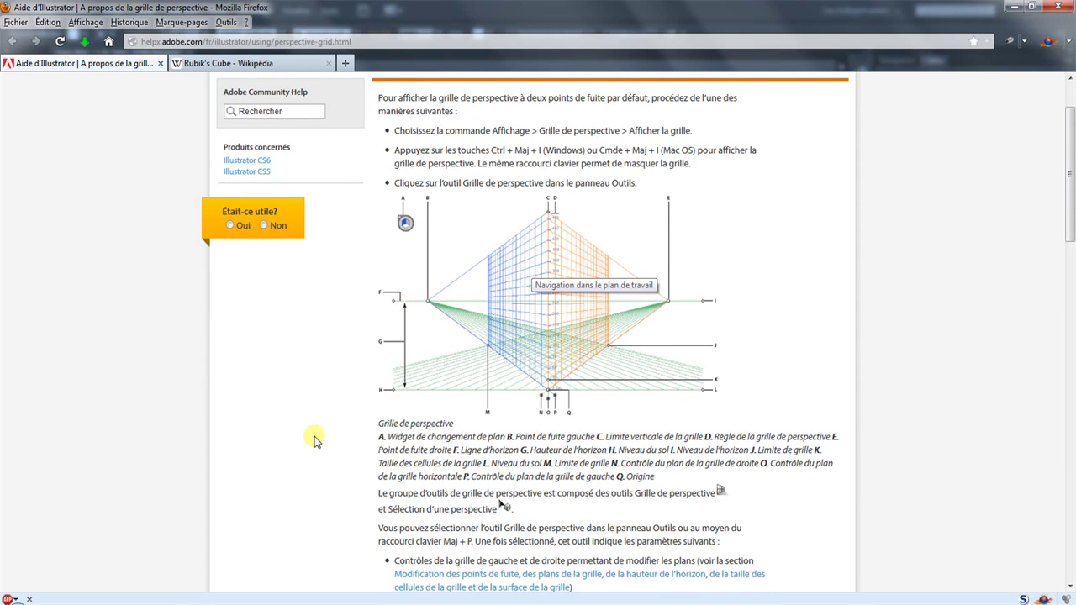
pyautogui.hotkey('alt', 'Tab')
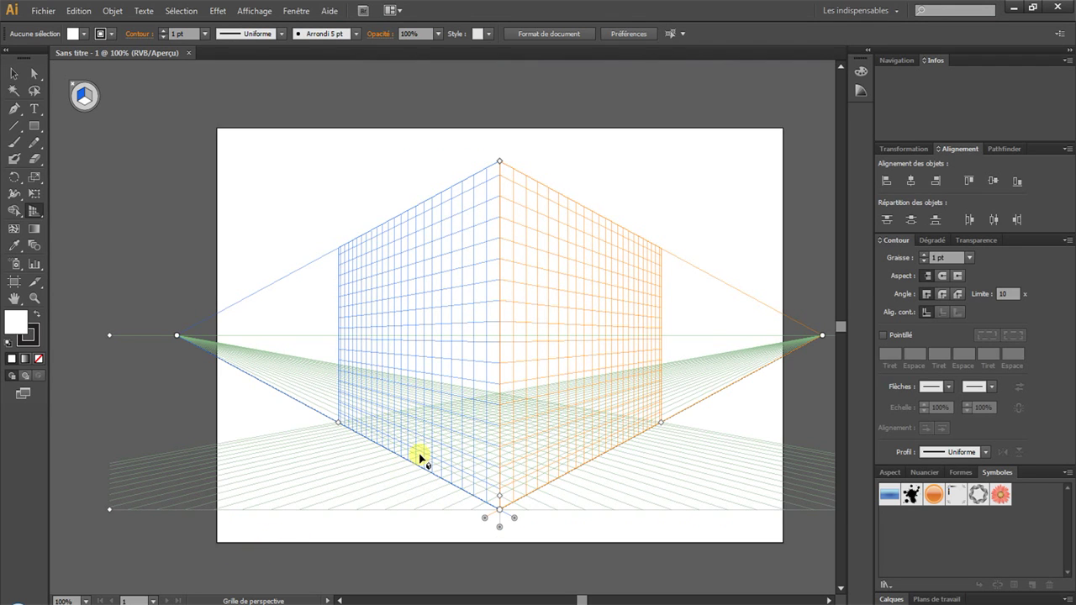
pyautogui.click(254, 11)
pyautogui.moveTo(299, 454)
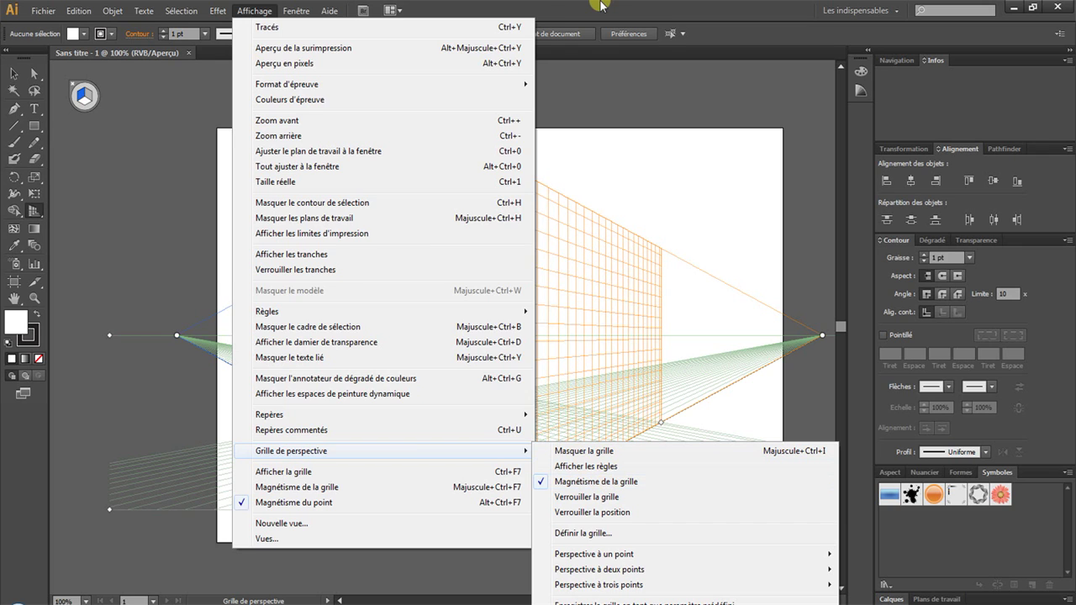
pyautogui.click(607, 482)
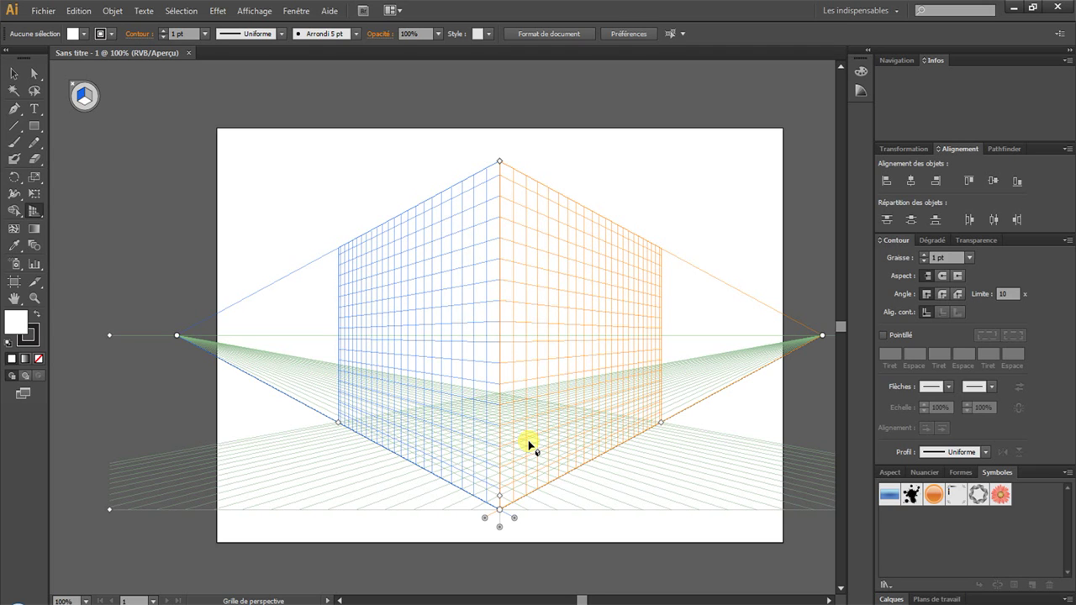
# Step: Change the perspective grid to the one-point preset [Affichage normal-1P]
pyautogui.click(254, 10)
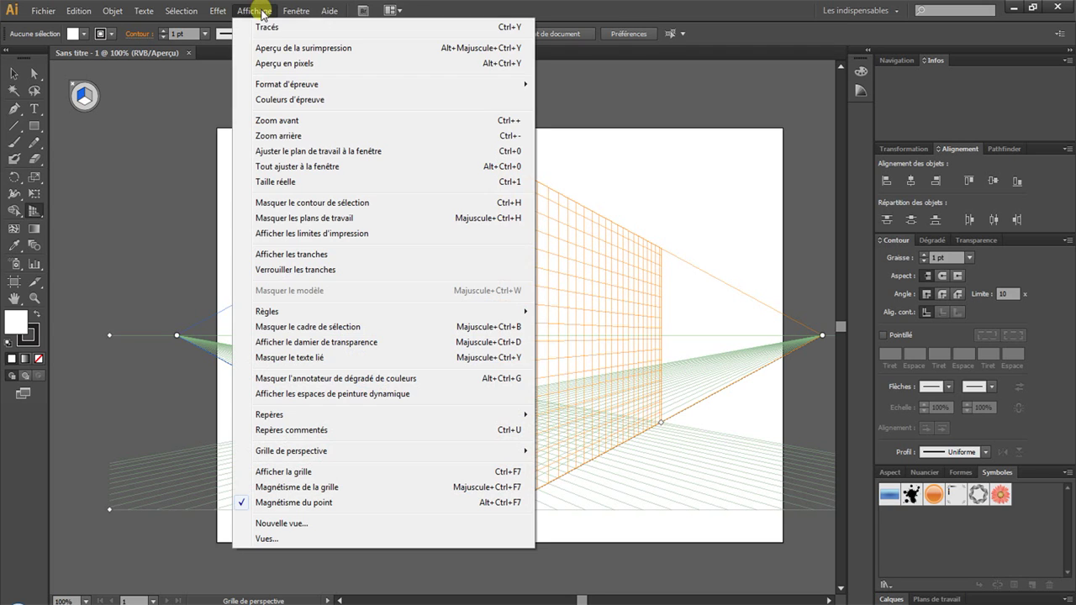
pyautogui.moveTo(392, 451)
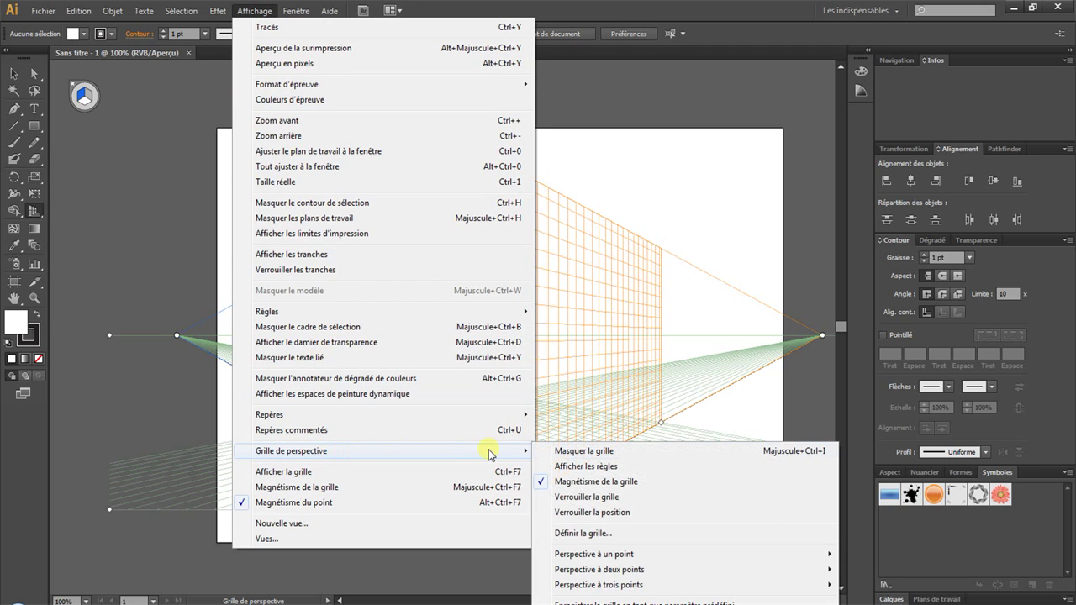
pyautogui.moveTo(583, 555)
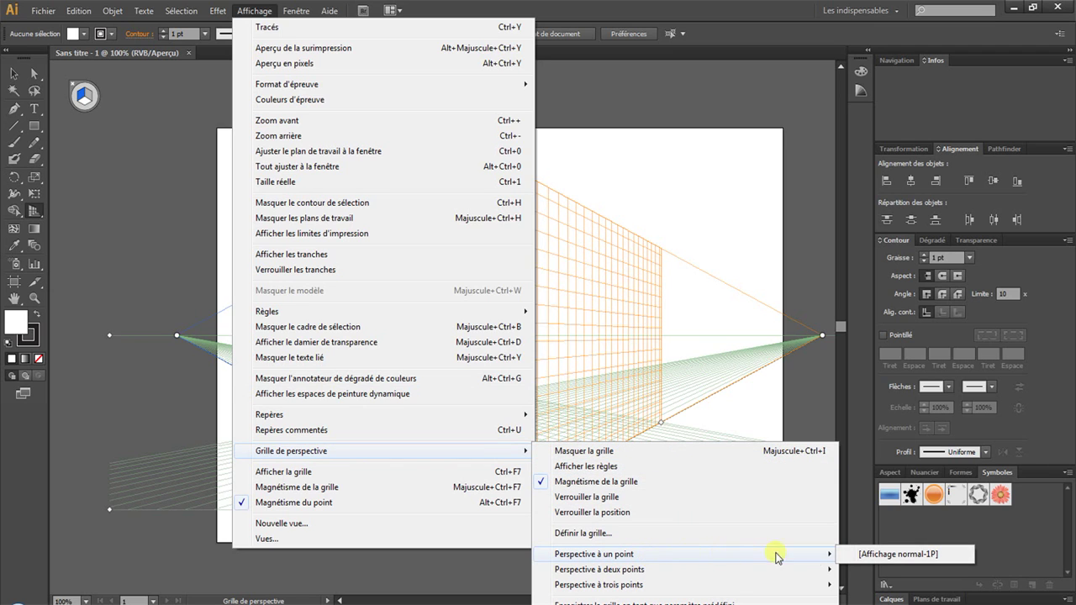
pyautogui.moveTo(750, 572)
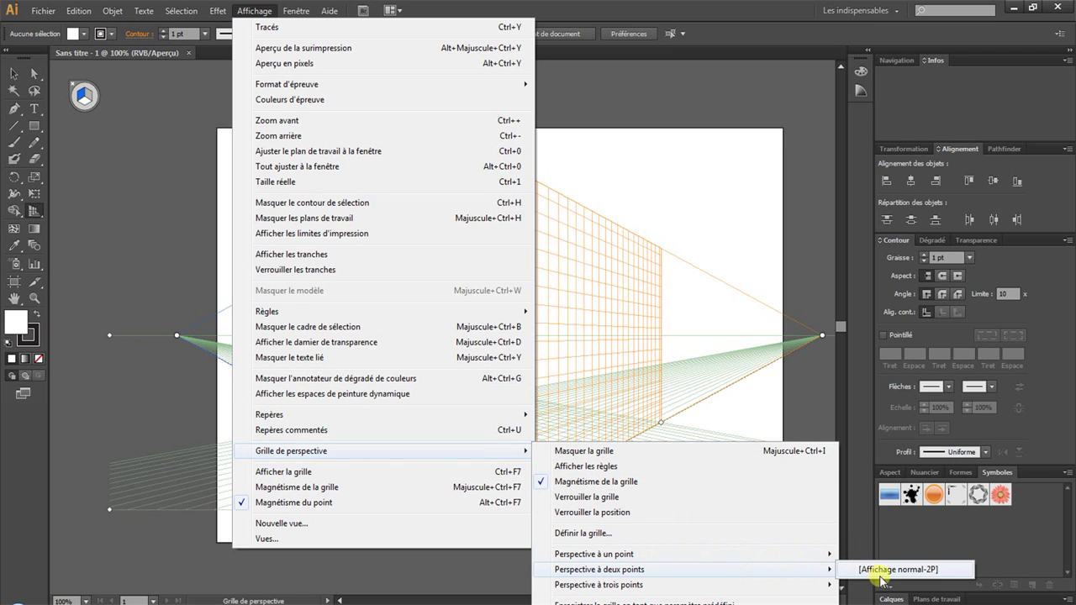
pyautogui.moveTo(800, 583)
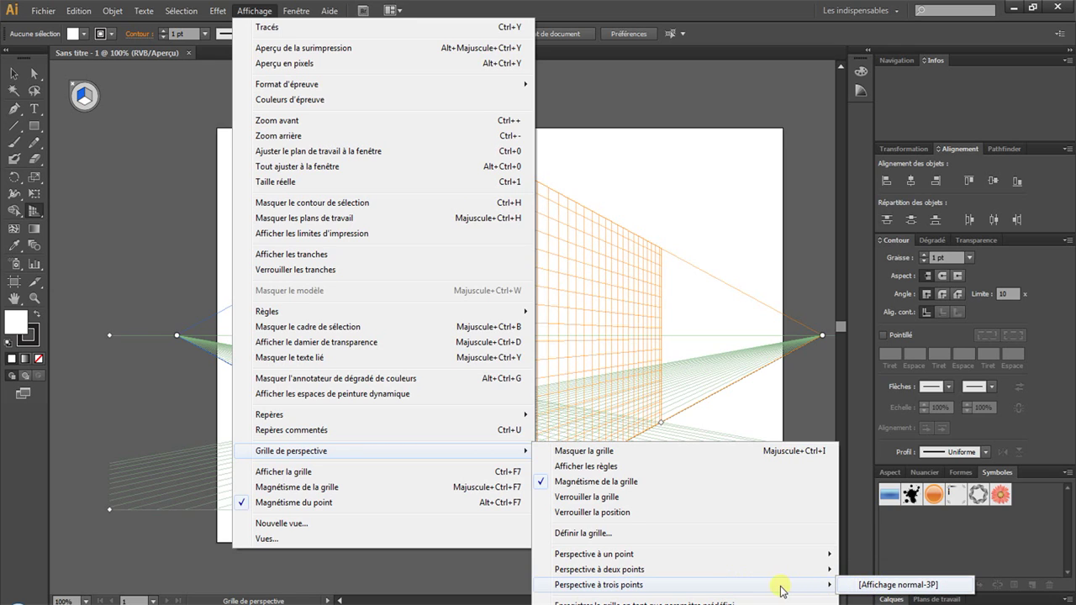
pyautogui.moveTo(672, 559)
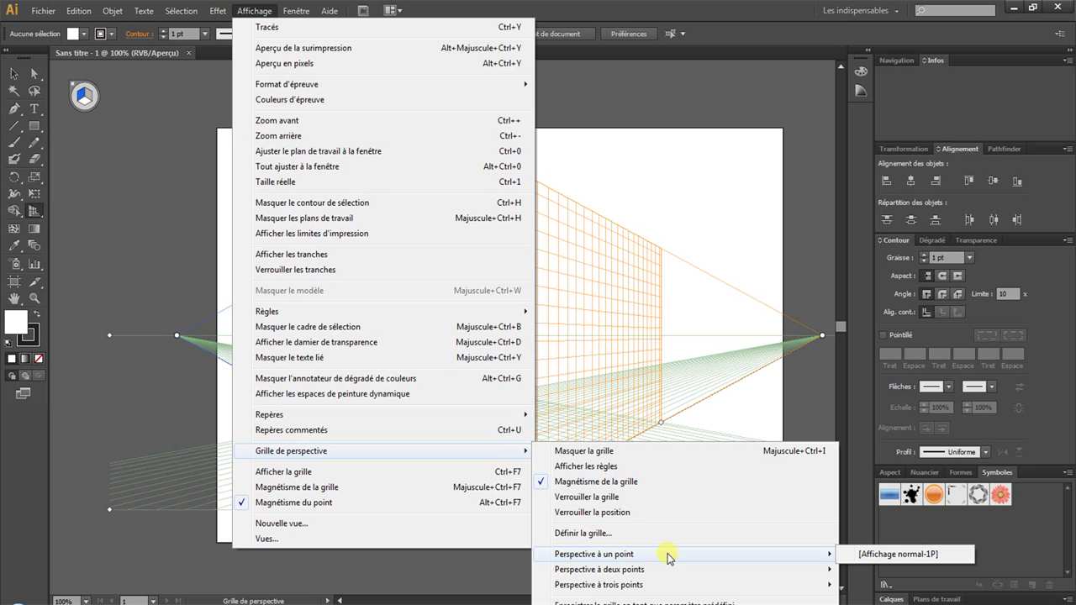
pyautogui.click(862, 555)
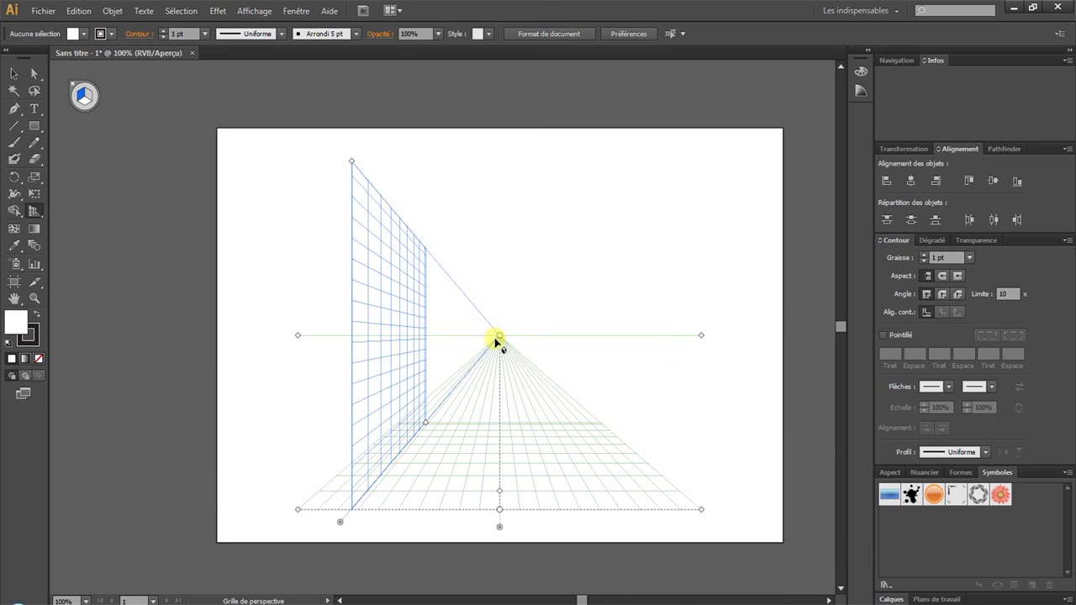
# Step: Change the perspective grid to the three-point preset [Affichage normal-3P]
pyautogui.click(253, 11)
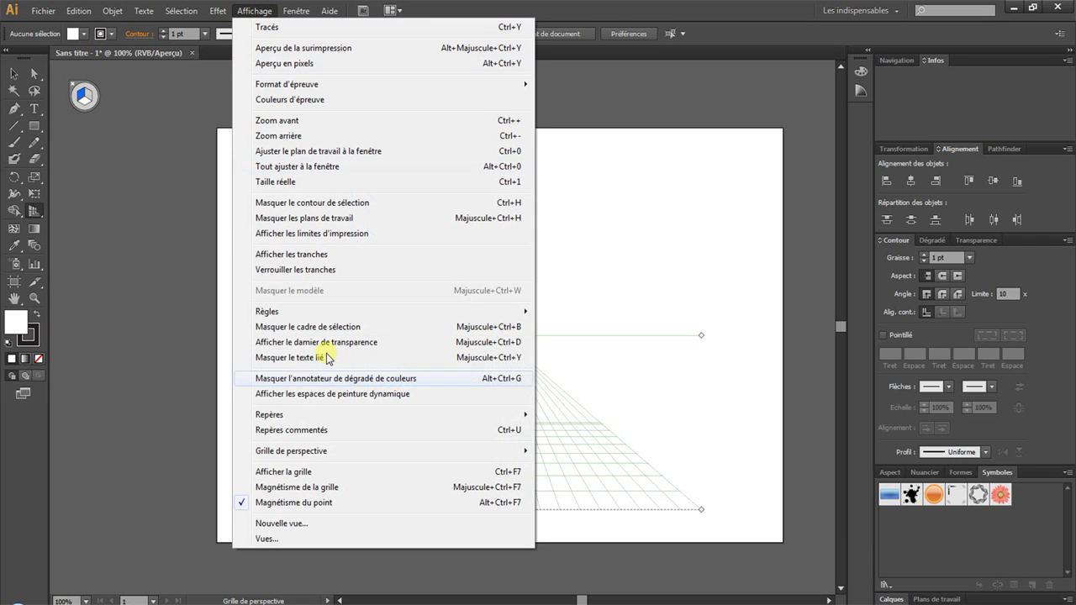
pyautogui.moveTo(675, 556)
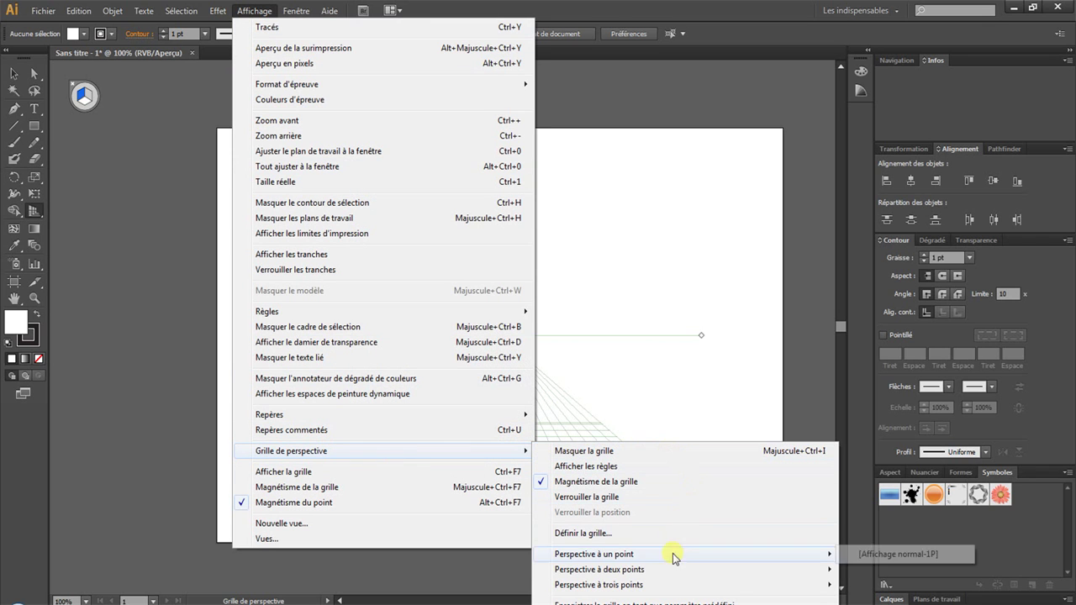
pyautogui.moveTo(665, 580)
pyautogui.click(853, 585)
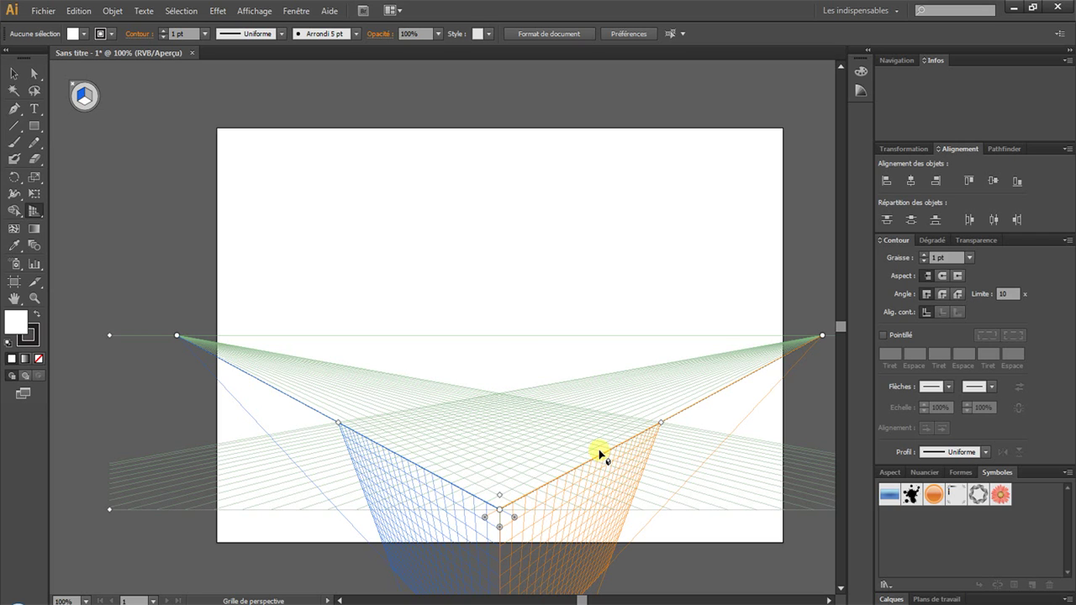
# Step: Open the perspective grid definition settings (Définir la grille) and place the dialog over the middle of the artboard
pyautogui.click(254, 11)
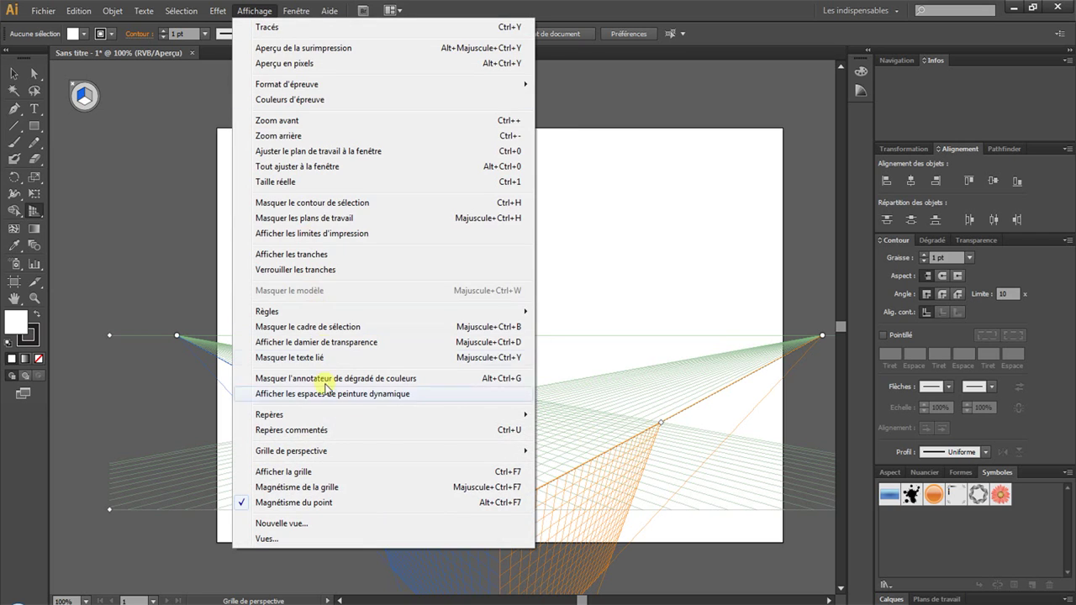
pyautogui.moveTo(343, 450)
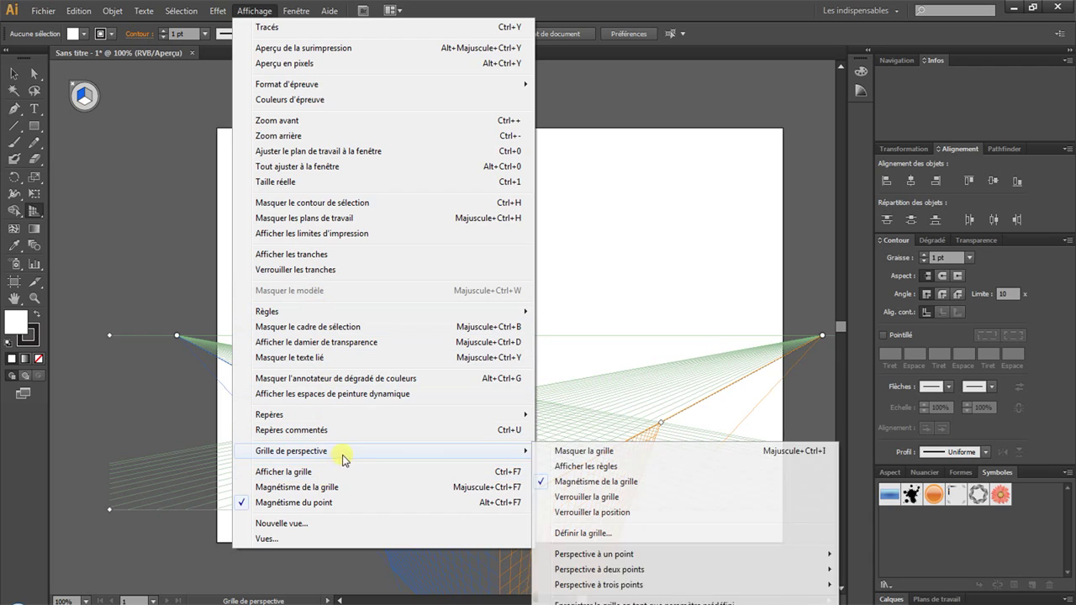
pyautogui.click(598, 535)
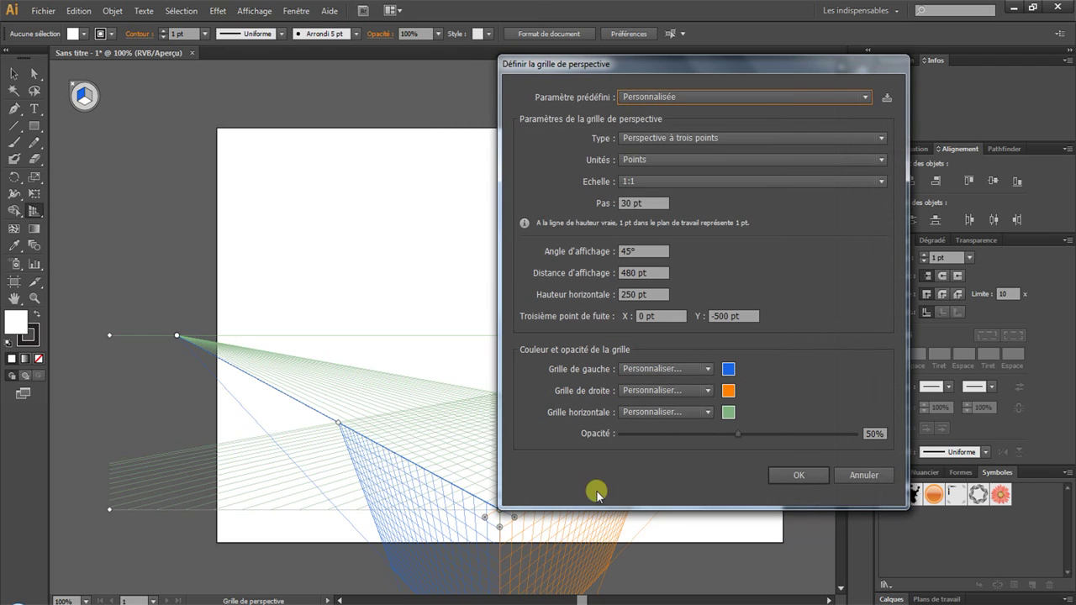
pyautogui.moveTo(588, 71); pyautogui.dragTo(414, 107)
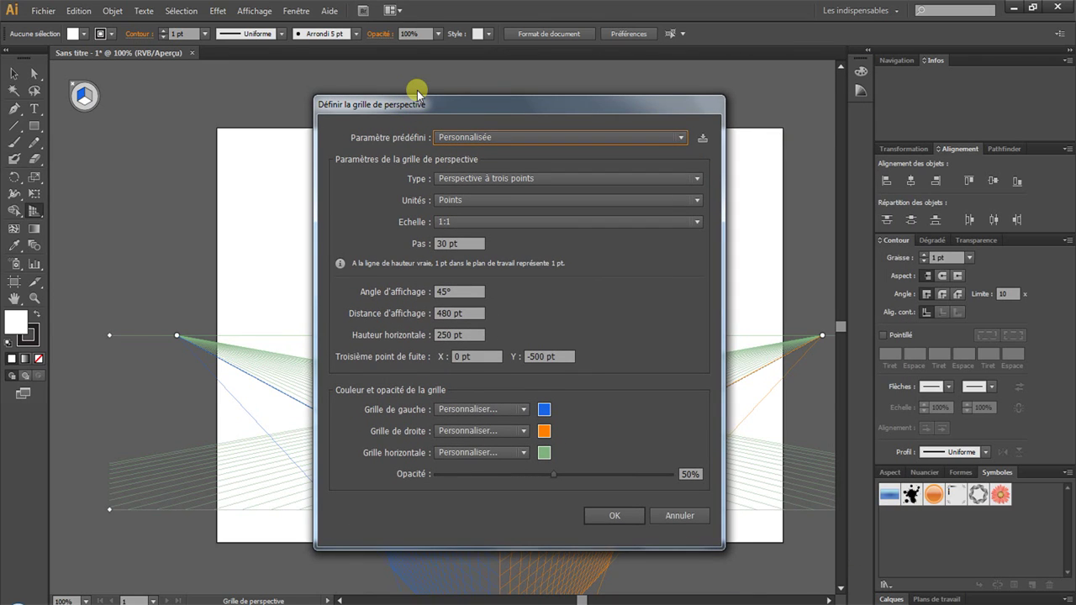
pyautogui.moveTo(421, 101)
pyautogui.mouseDown()
pyautogui.moveTo(522, 156)
pyautogui.moveTo(405, 116)
pyautogui.mouseUp()
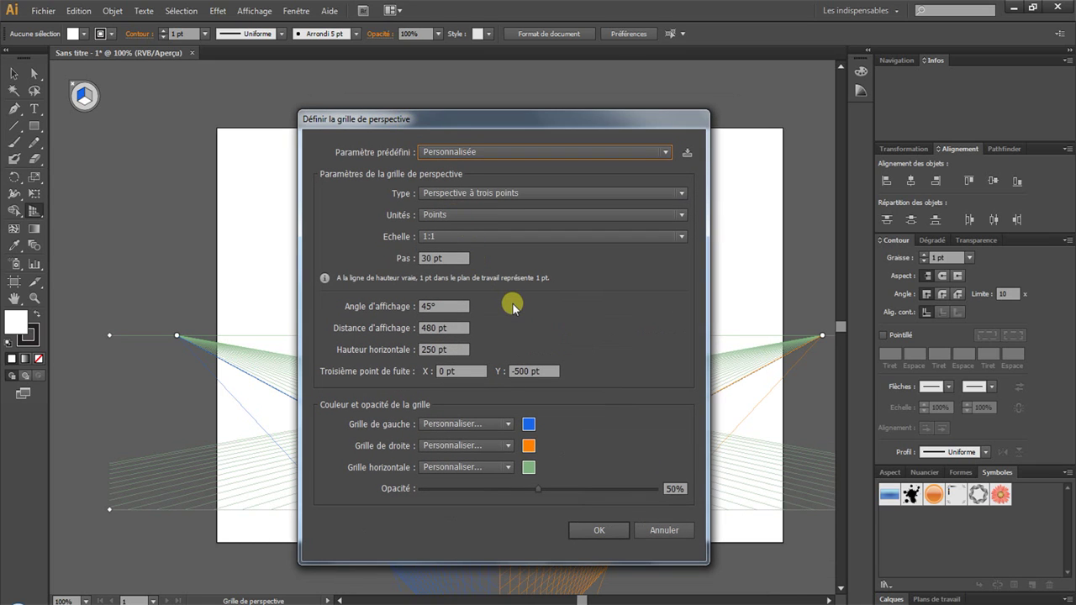
# Step: Review the available presets and perspective types, and load the [Affichage normal-1P] preset in the grid definition
pyautogui.click(430, 151)
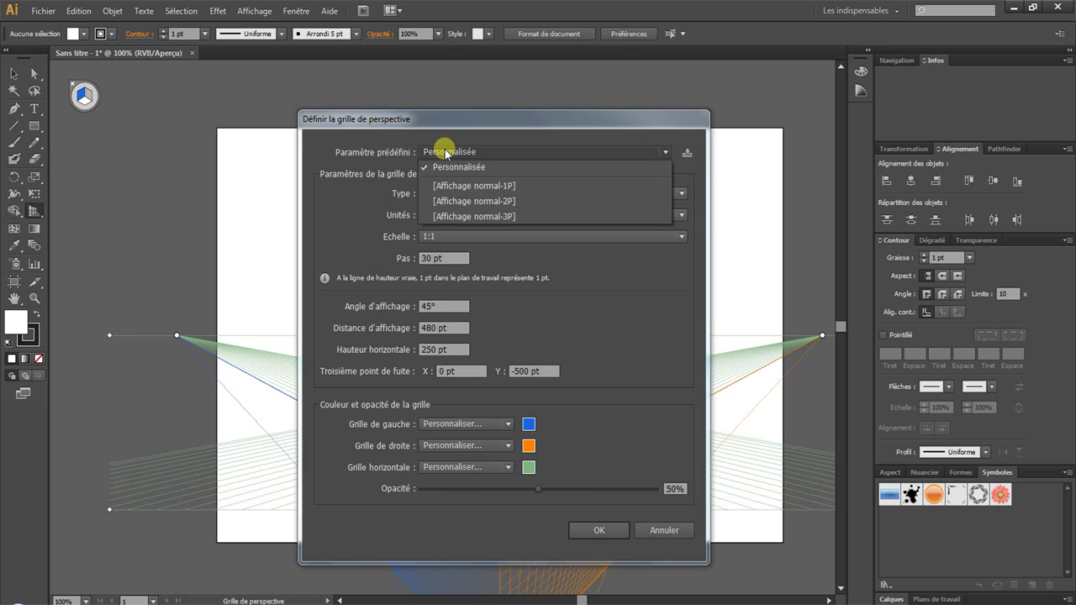
pyautogui.click(445, 153)
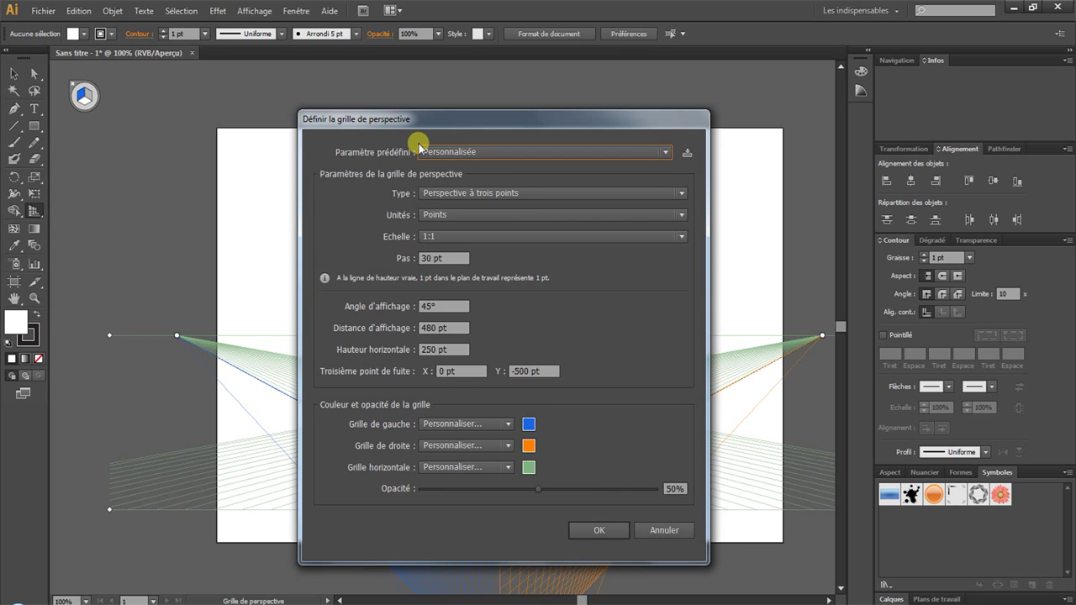
pyautogui.click(447, 195)
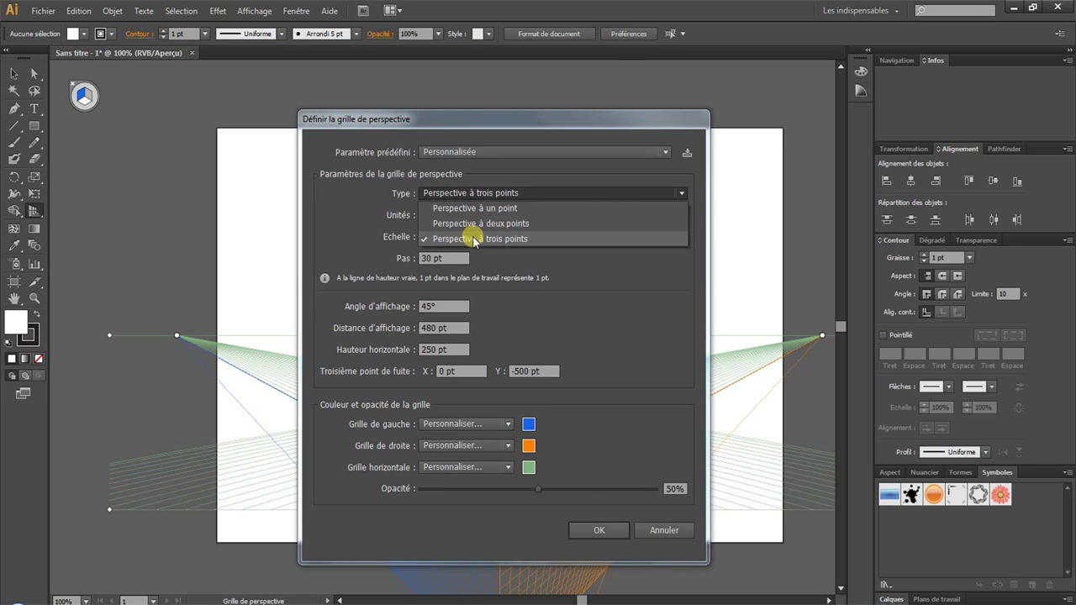
pyautogui.click(474, 190)
pyautogui.click(427, 154)
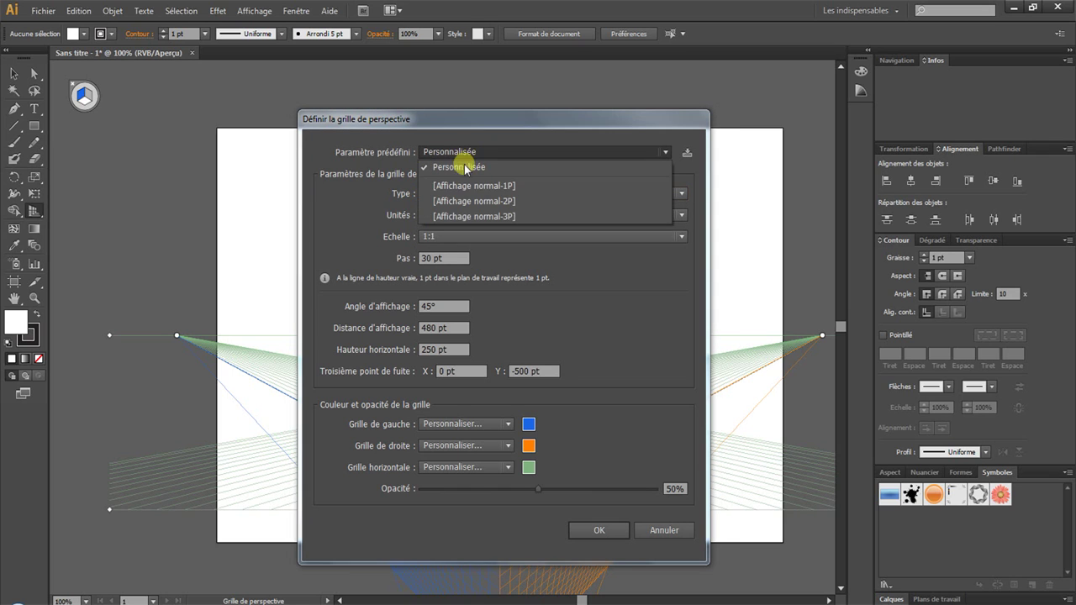
pyautogui.click(467, 185)
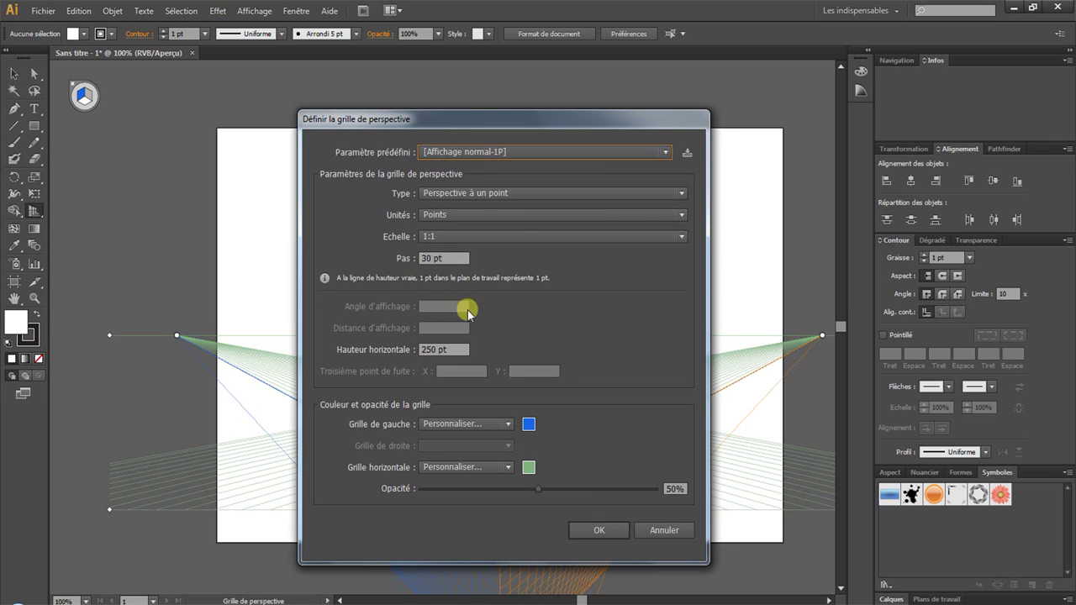
# Step: Examine the perspective types and measurement units offered for the grid definition, keeping Perspective à un point and Points
pyautogui.click(451, 195)
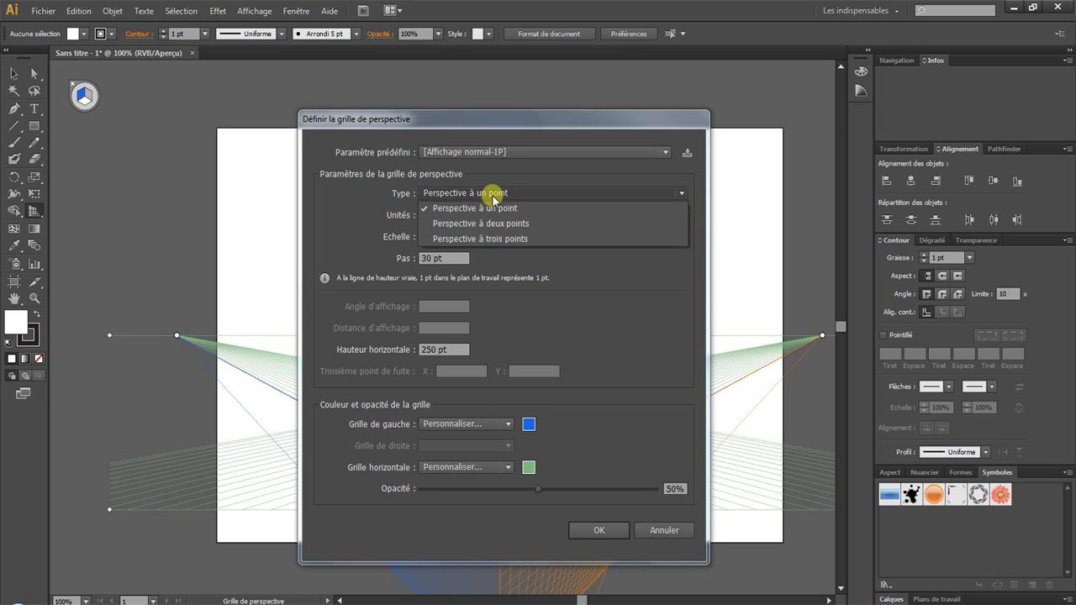
pyautogui.click(494, 196)
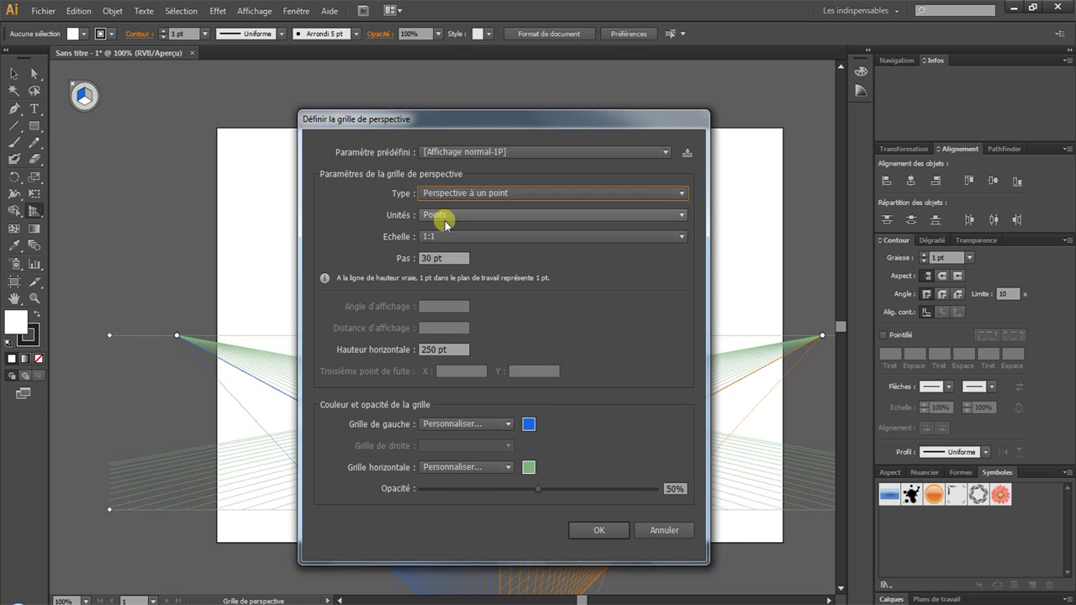
pyautogui.click(457, 217)
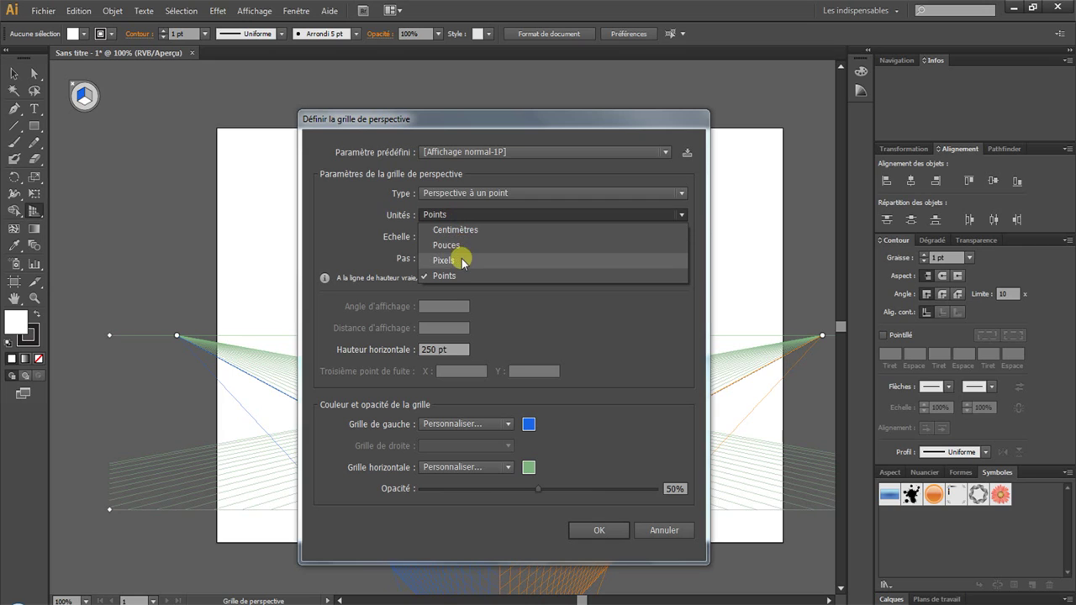
pyautogui.click(357, 241)
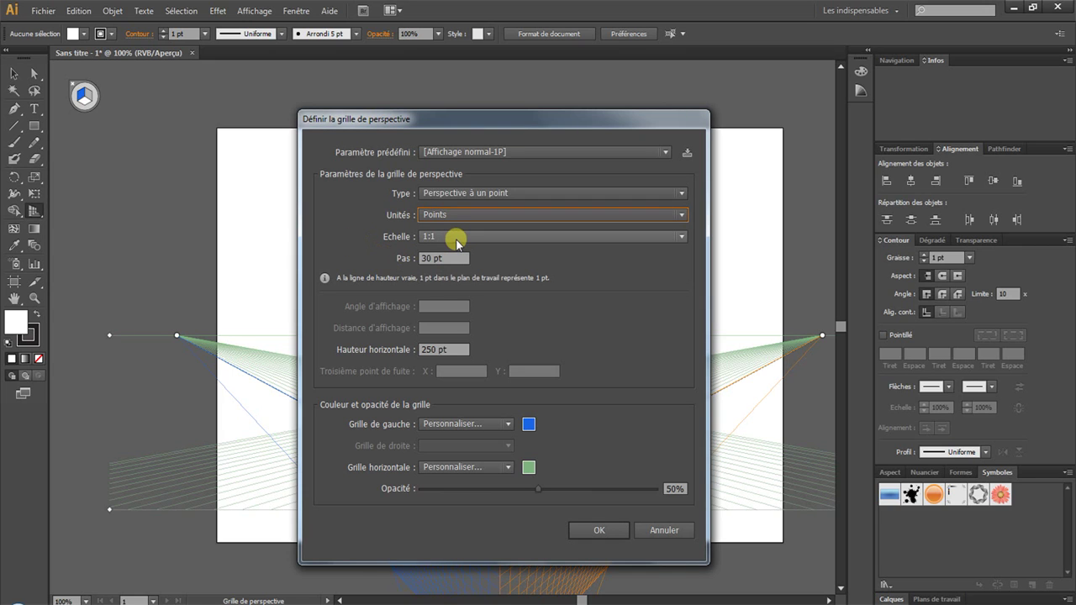
# Step: Examine the scale options and the grid spacing setting, keeping 1:1, and briefly uncover the grid behind the dialog
pyautogui.click(457, 240)
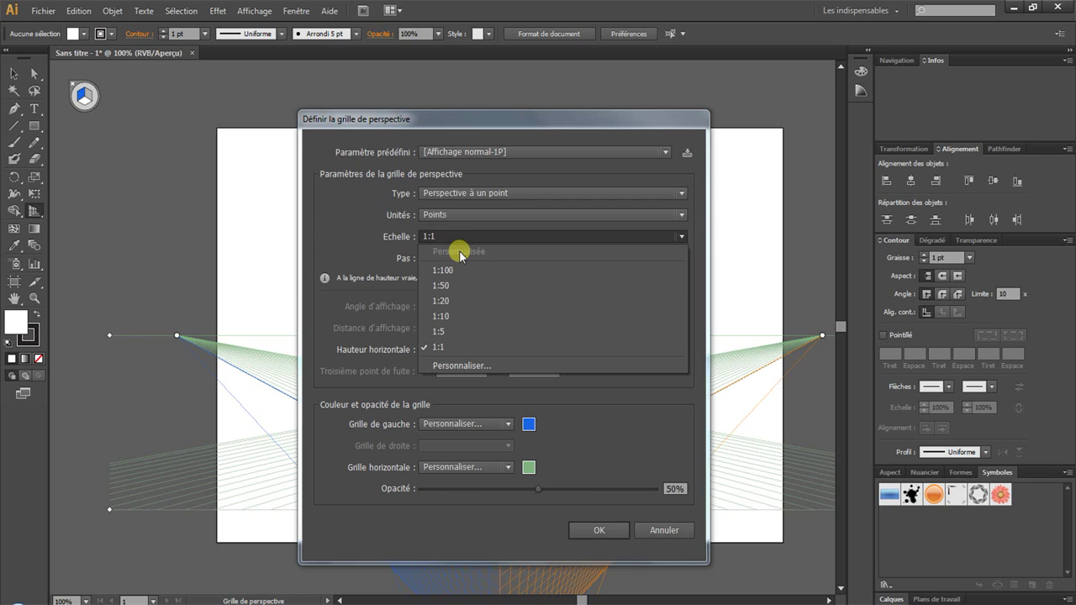
pyautogui.click(380, 232)
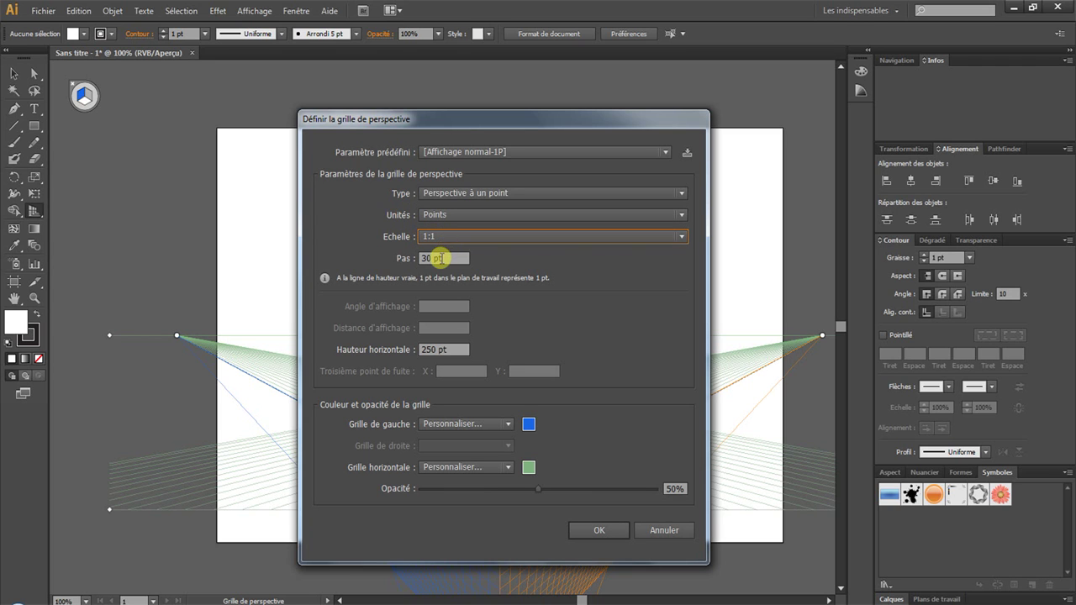
pyautogui.moveTo(436, 120); pyautogui.dragTo(781, 99)
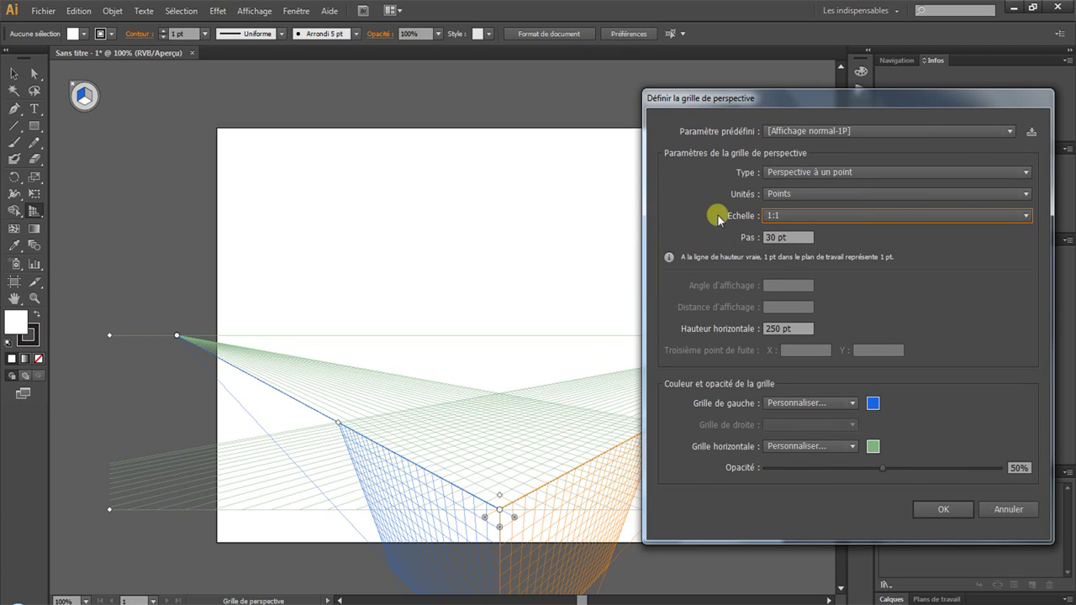
pyautogui.moveTo(753, 98); pyautogui.dragTo(393, 99)
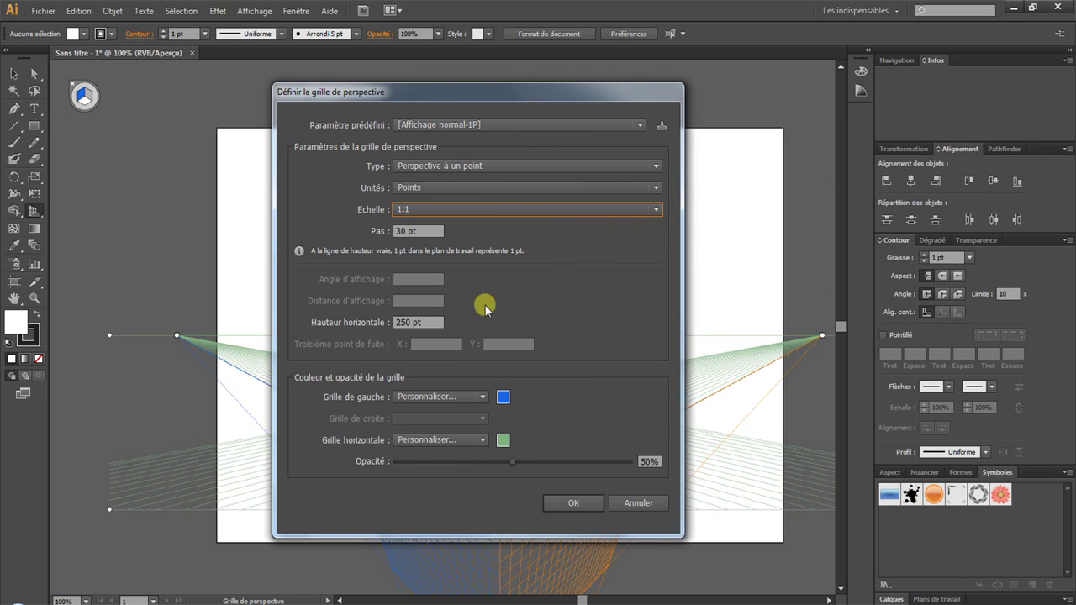
# Step: Try the type Perspective à deux points in the grid definition and discard the change
pyautogui.click(439, 165)
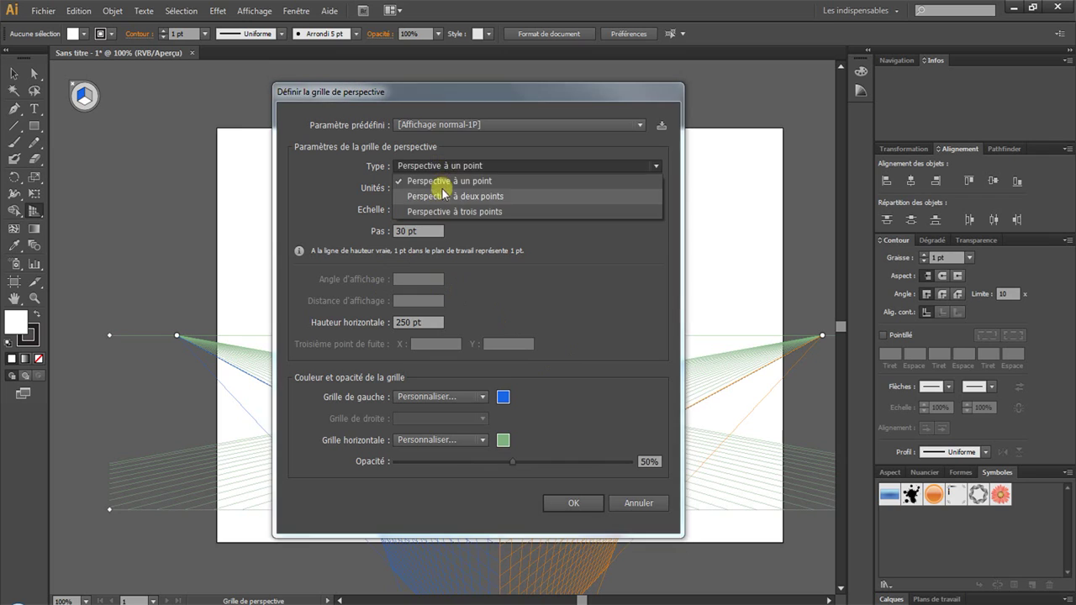
pyautogui.click(440, 193)
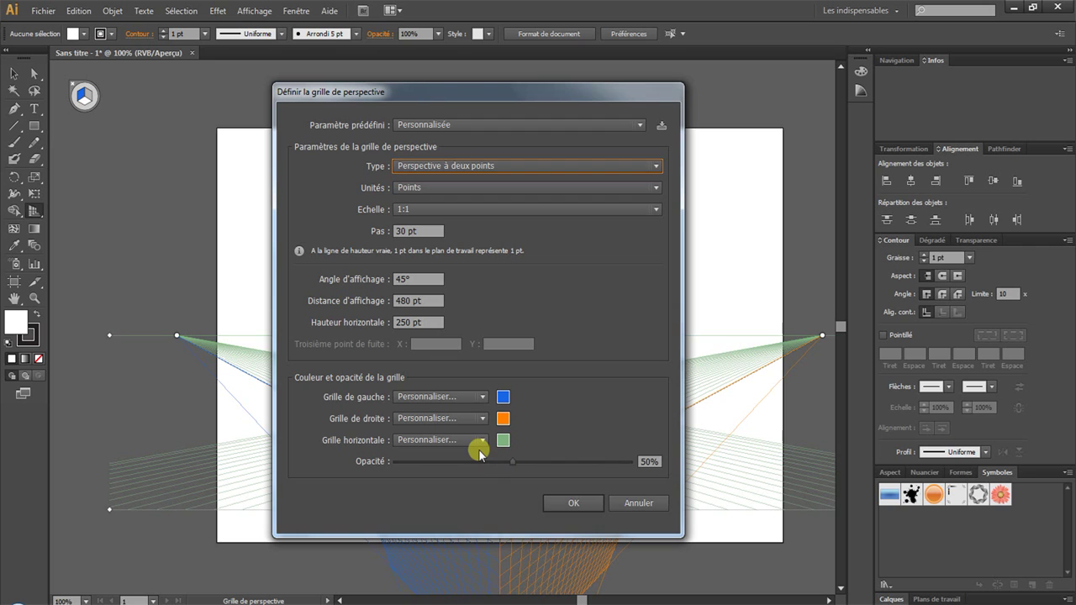
pyautogui.click(648, 506)
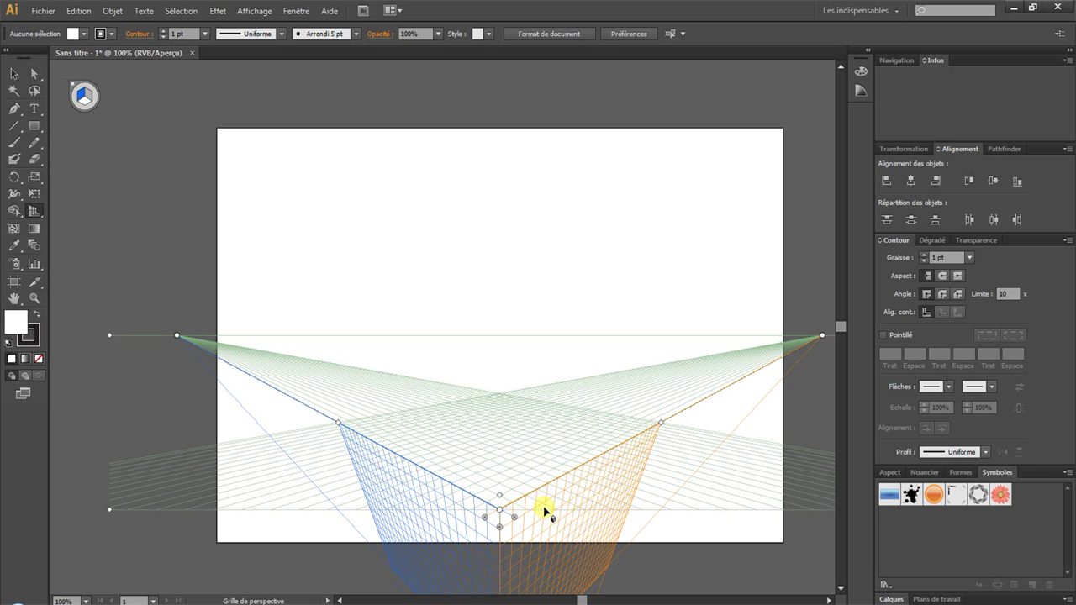
# Step: Shift the left vanishing point slightly outward and raise the grid's horizon line a little
pyautogui.moveTo(179, 339)
pyautogui.mouseDown()
pyautogui.moveTo(297, 344)
pyautogui.moveTo(176, 351)
pyautogui.mouseUp()
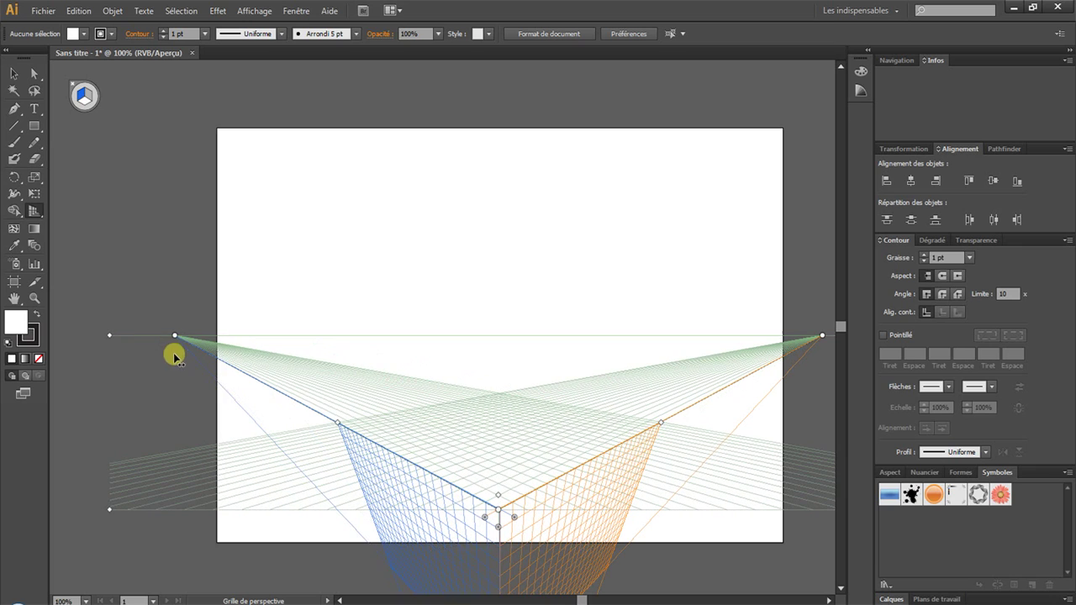
pyautogui.moveTo(109, 338)
pyautogui.mouseDown()
pyautogui.moveTo(113, 387)
pyautogui.moveTo(113, 333)
pyautogui.mouseUp()
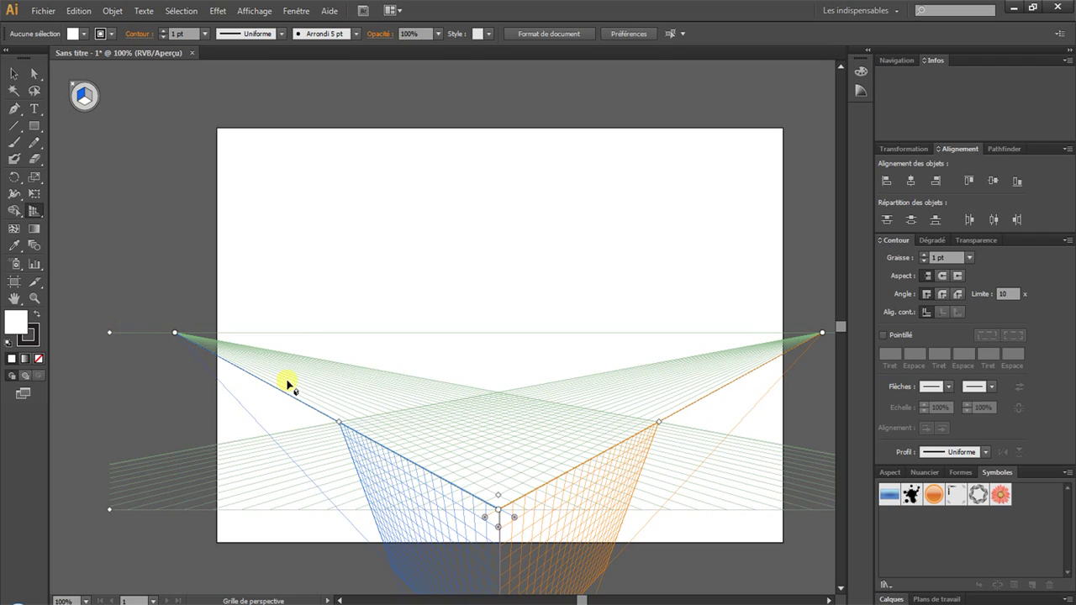
# Step: Review the adjusted grid's values, the preset saving option and the preset list in the grid definition without saving anything
pyautogui.click(254, 10)
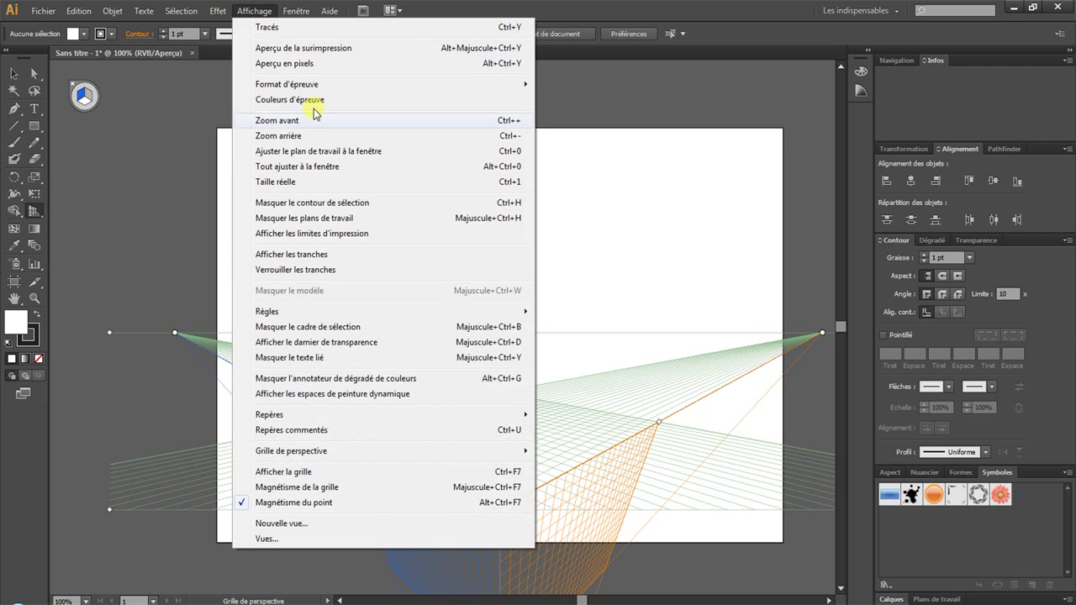
pyautogui.moveTo(383, 450)
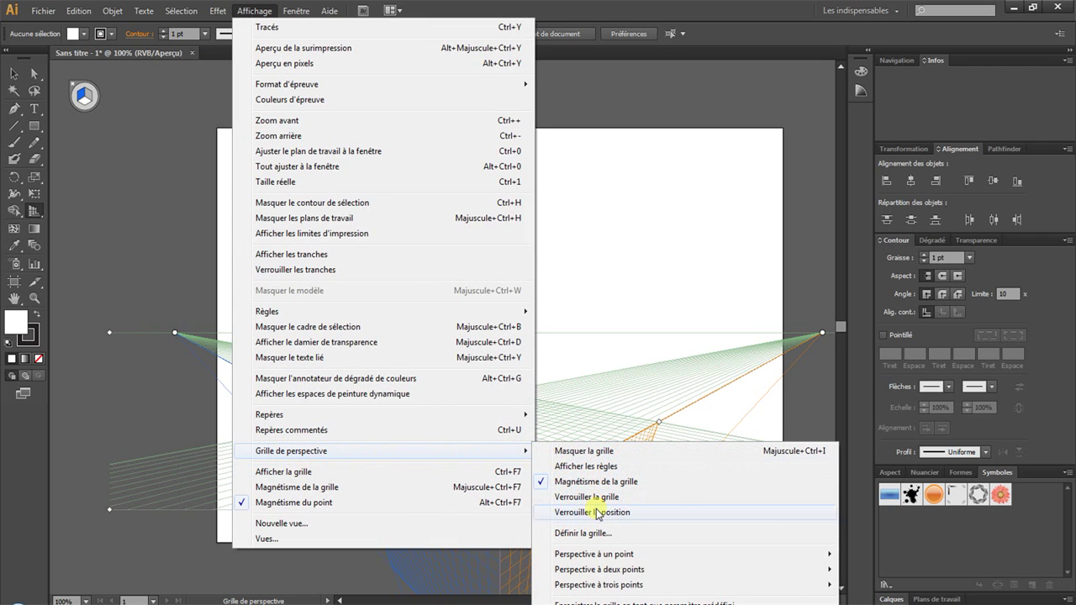
pyautogui.click(588, 533)
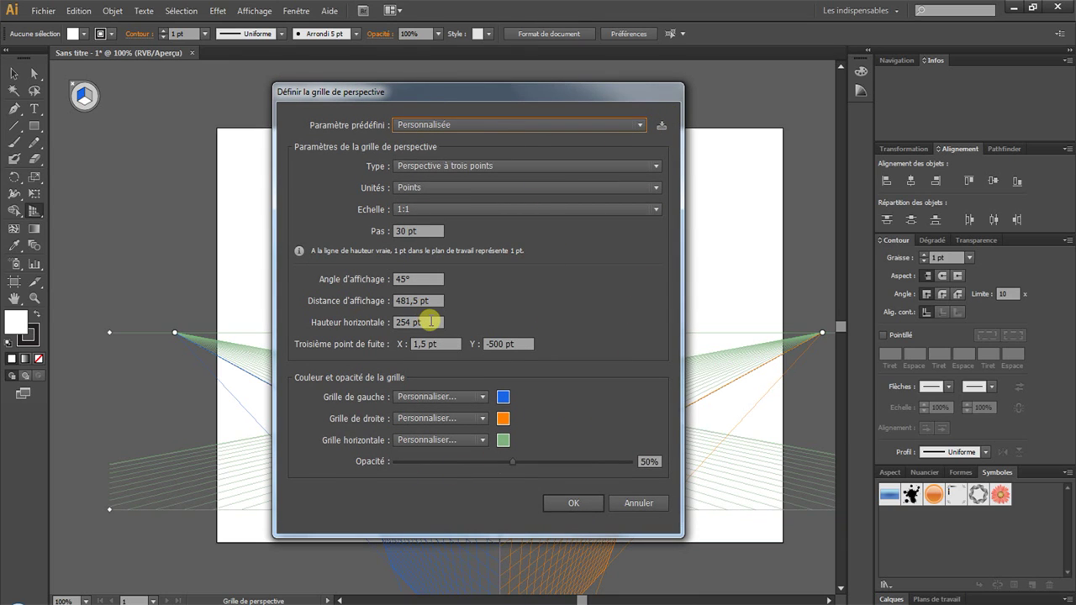
pyautogui.click(663, 125)
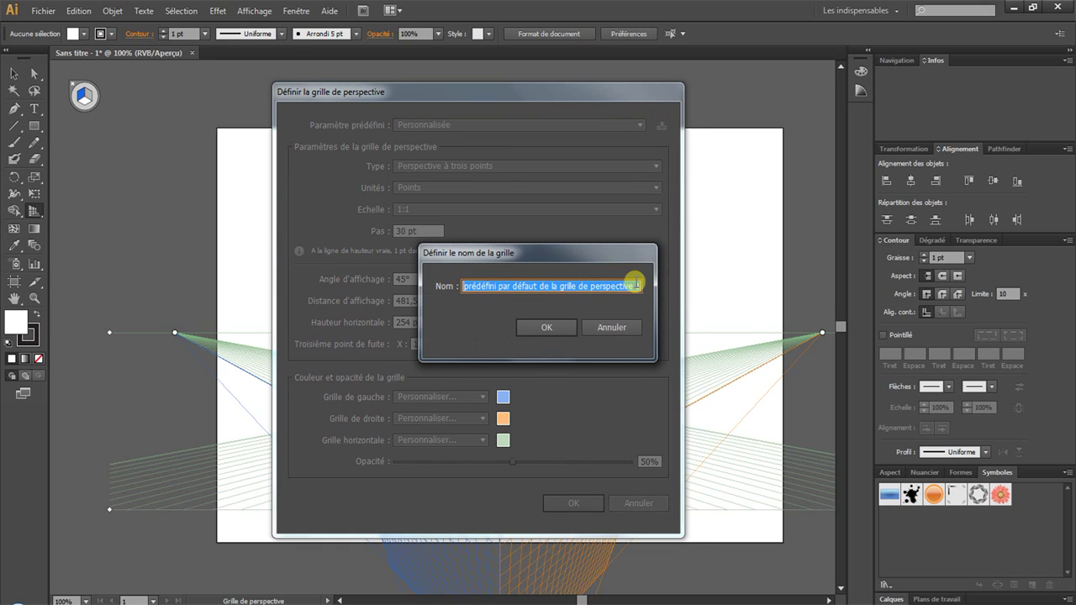
pyautogui.click(622, 327)
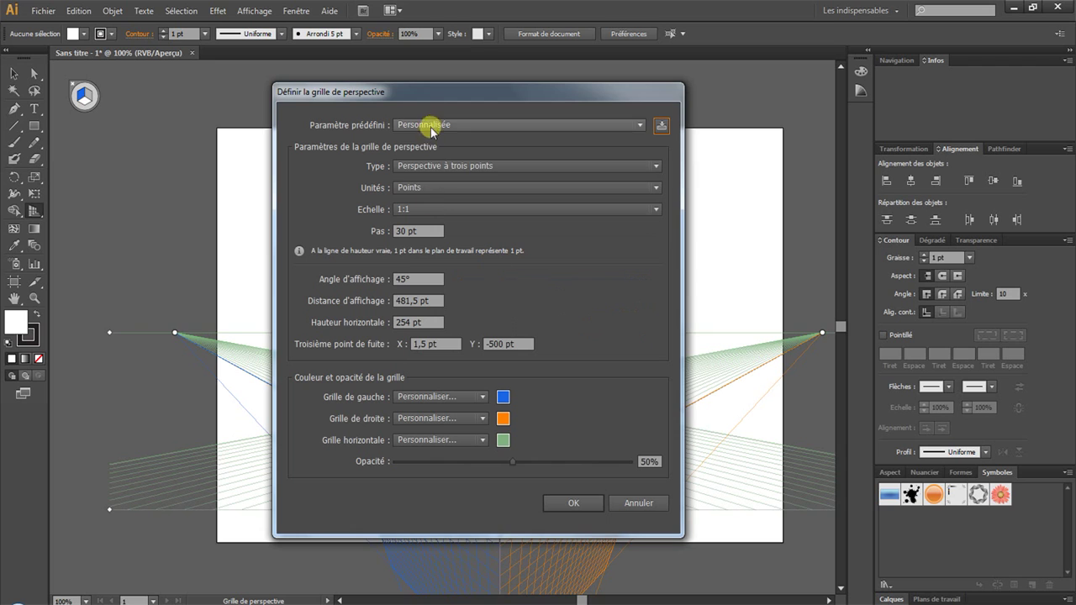
pyautogui.click(427, 125)
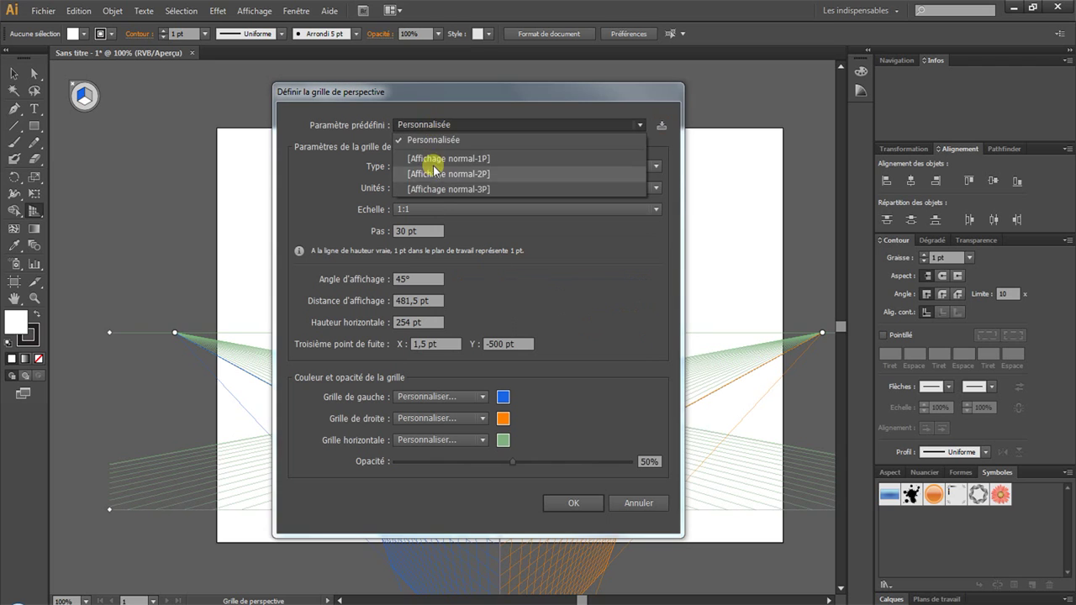
pyautogui.click(644, 346)
pyautogui.click(638, 501)
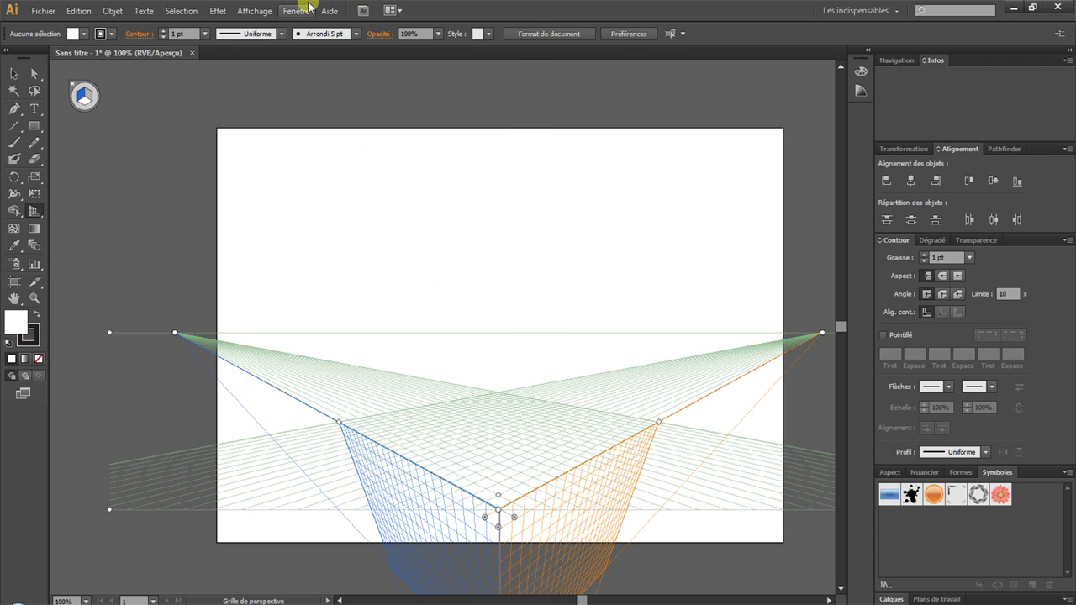
# Step: Change the perspective grid to the two-point preset [Affichage normal-2P]
pyautogui.click(254, 11)
pyautogui.moveTo(457, 452)
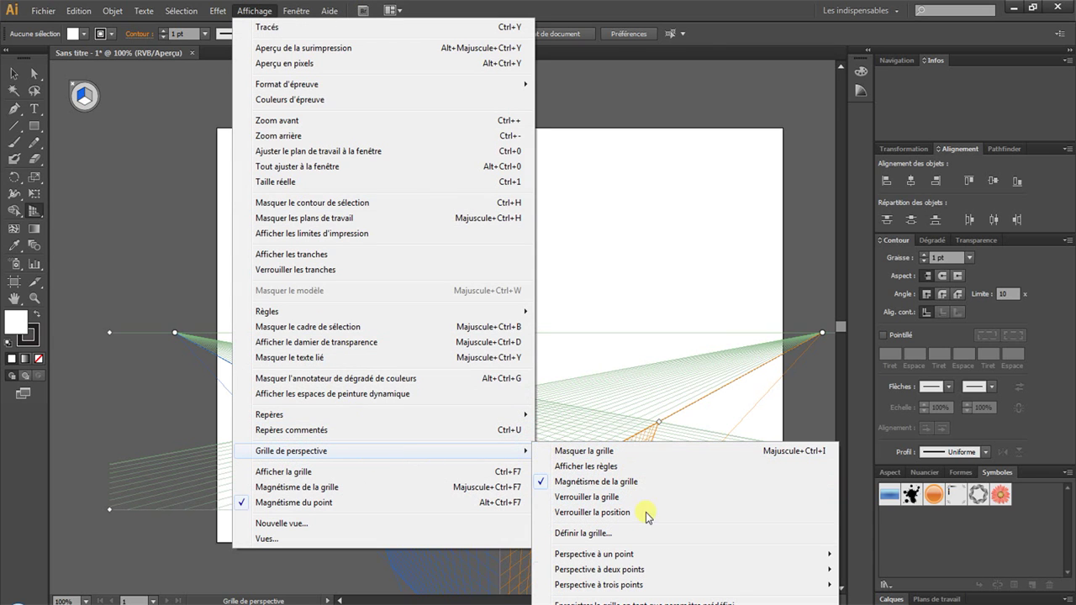
pyautogui.moveTo(761, 575)
pyautogui.click(856, 578)
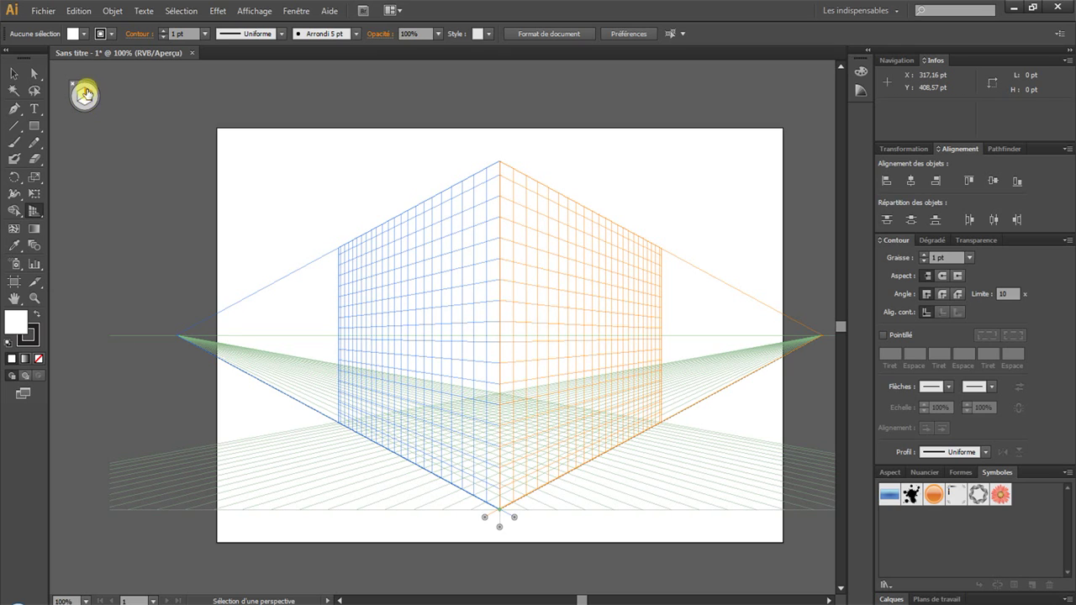
# Step: Make the right grid plane active and draw a rectangle of about 220 × 108 pt on its upper part
pyautogui.hotkey('shift', 'p')
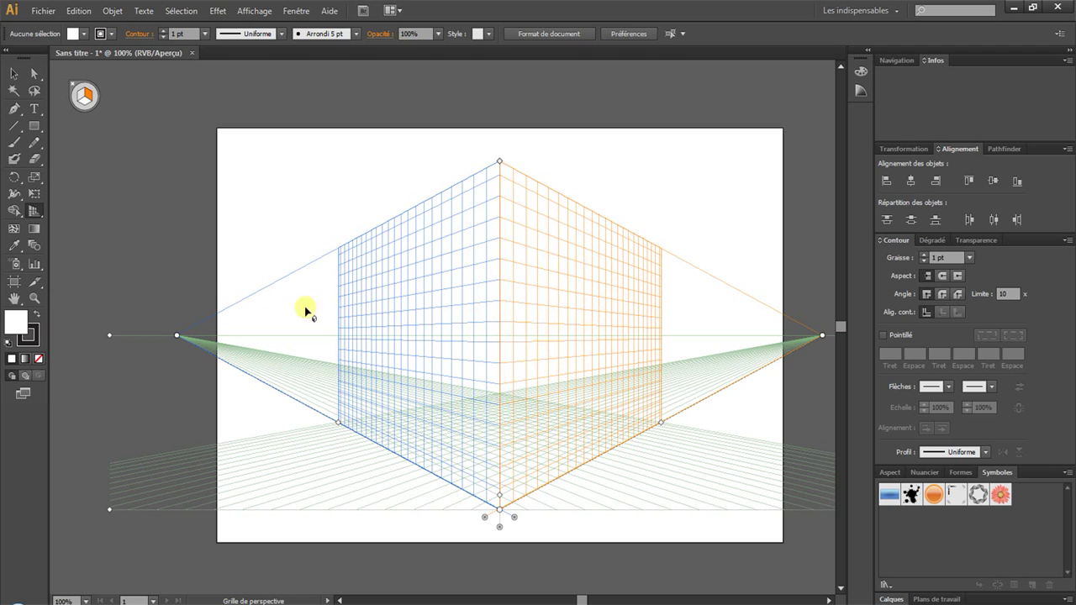
pyautogui.click(35, 127)
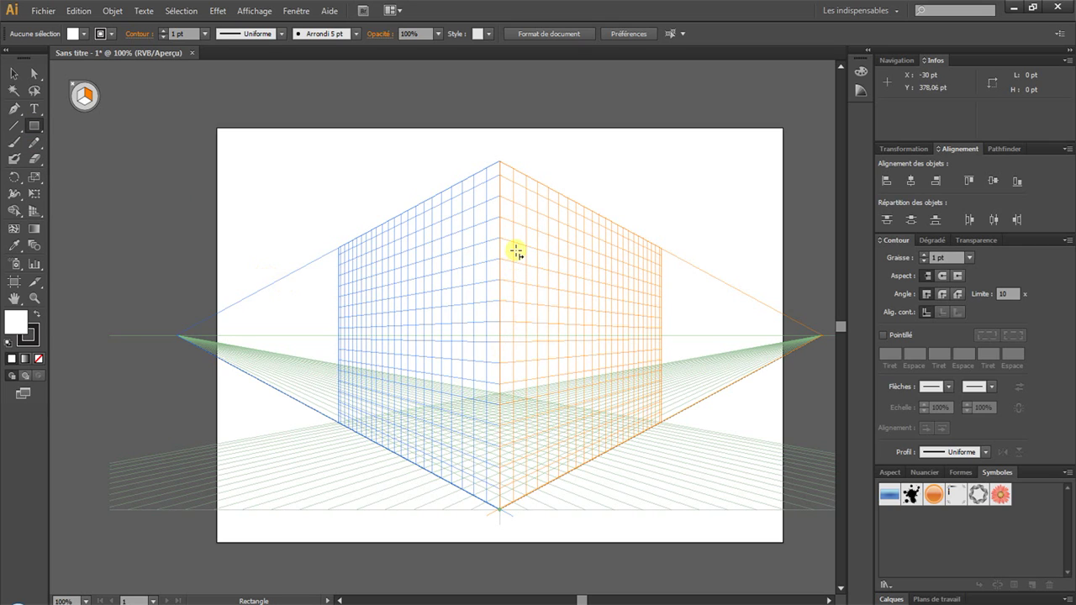
pyautogui.moveTo(518, 250); pyautogui.dragTo(590, 326)
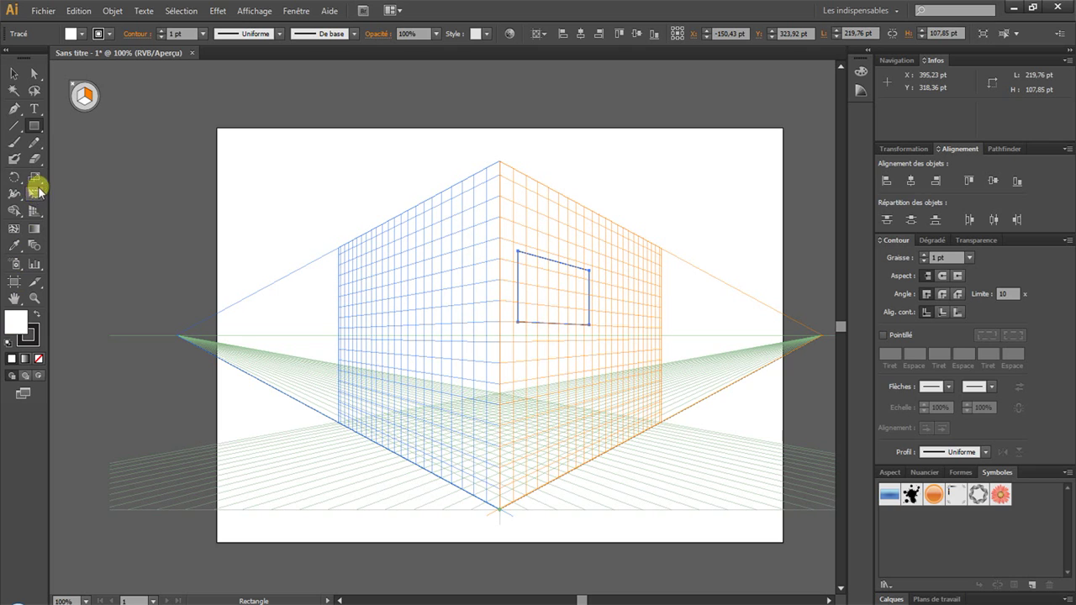
# Step: Move the rectangle down the right grid plane with the Perspective Selection tool and bring it back up near the plane's middle
pyautogui.moveTo(36, 210); pyautogui.dragTo(67, 225)
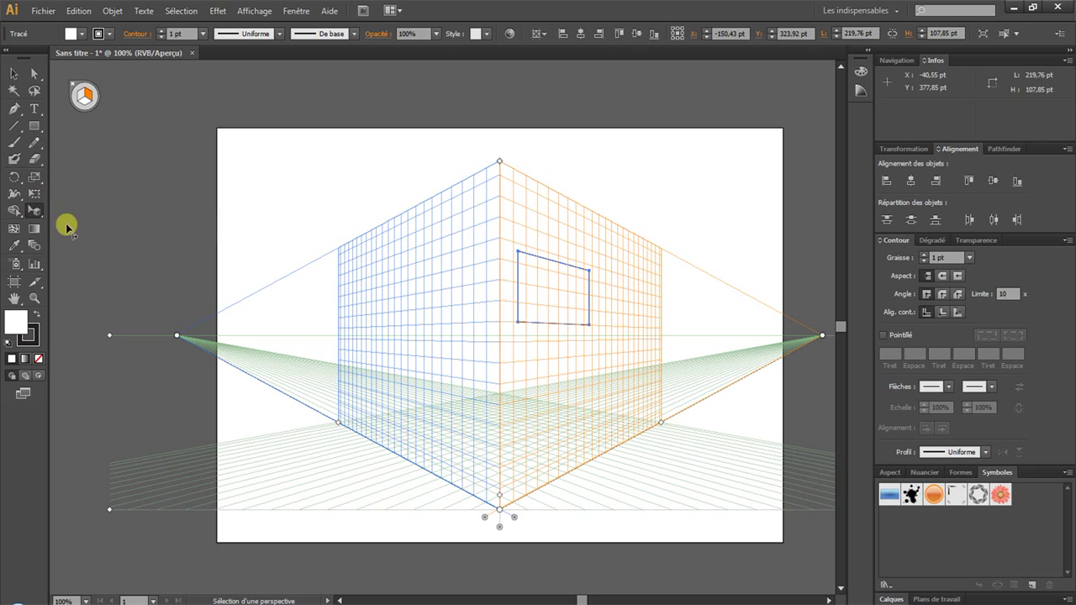
pyautogui.moveTo(552, 294); pyautogui.dragTo(571, 380)
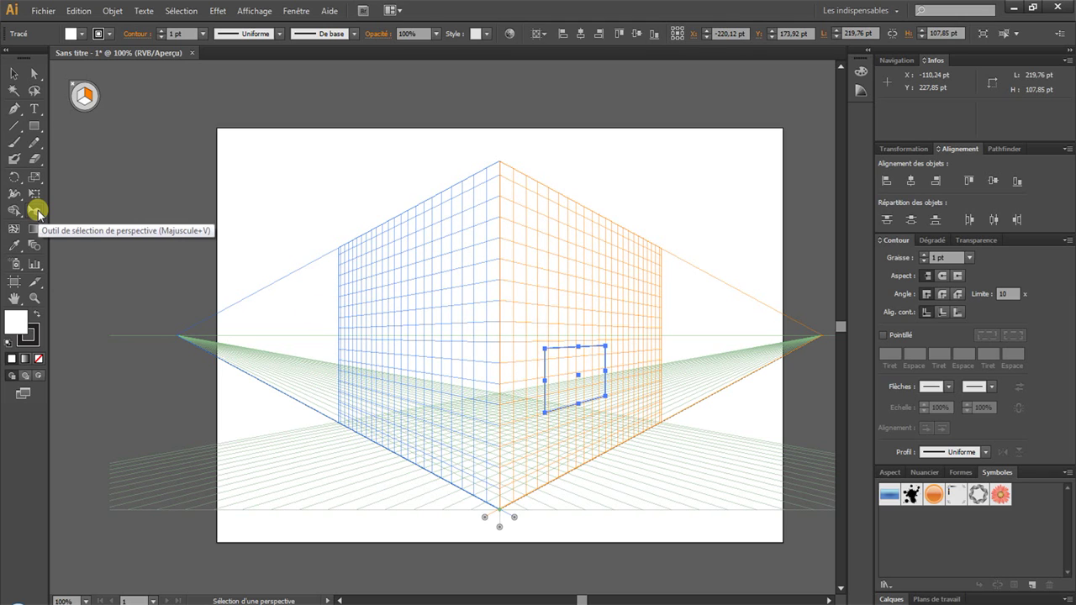
pyautogui.moveTo(37, 212)
pyautogui.mouseDown()
pyautogui.moveTo(88, 213)
pyautogui.moveTo(36, 211)
pyautogui.mouseUp()
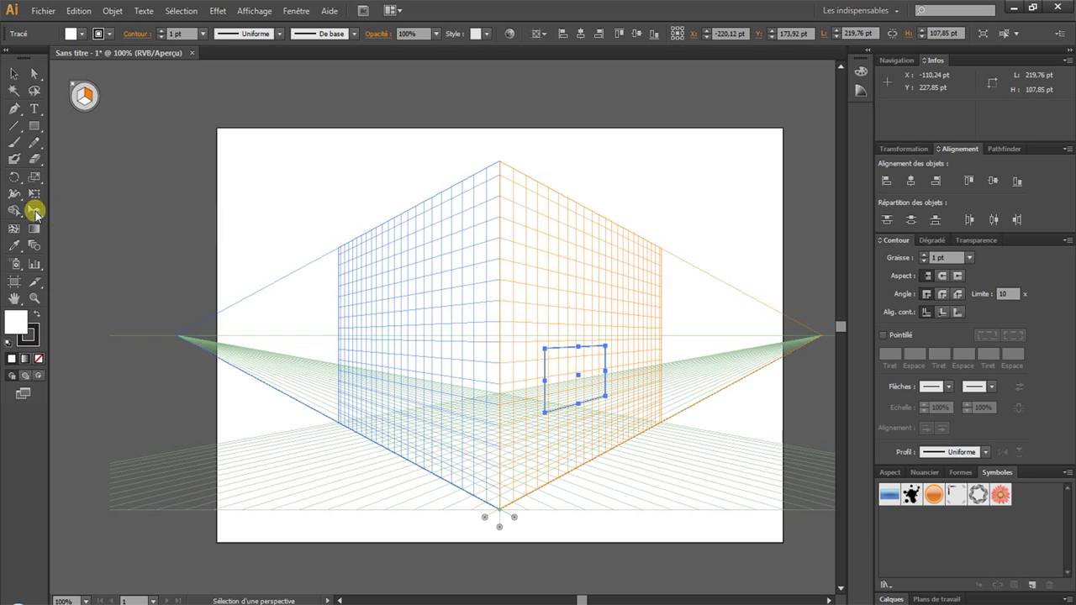
pyautogui.moveTo(593, 388)
pyautogui.mouseDown()
pyautogui.moveTo(608, 267)
pyautogui.moveTo(608, 385)
pyautogui.moveTo(665, 401)
pyautogui.moveTo(590, 396)
pyautogui.mouseUp()
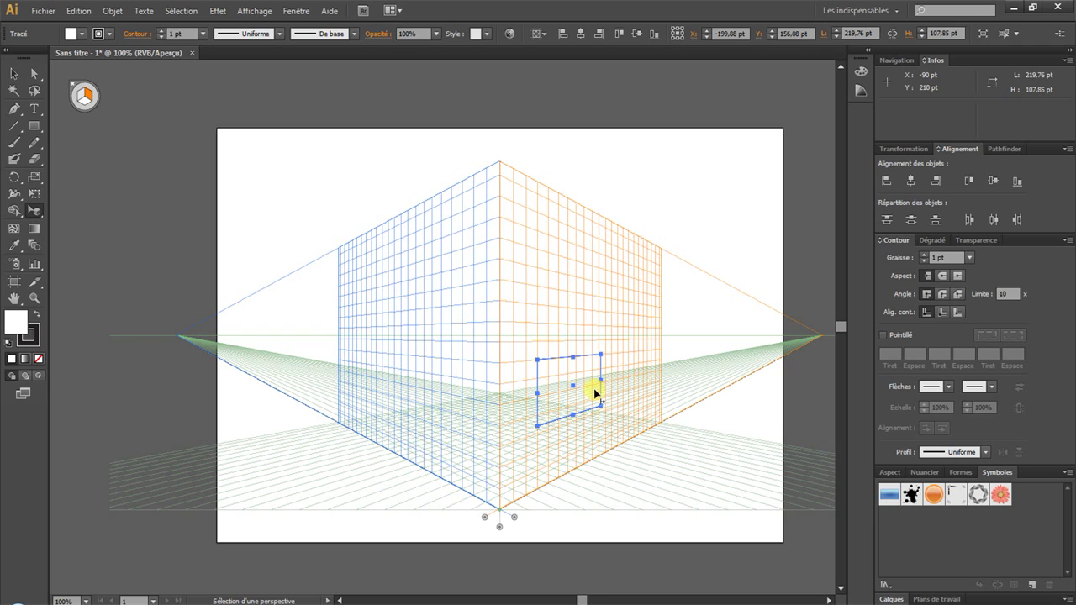
pyautogui.moveTo(593, 390); pyautogui.dragTo(591, 327)
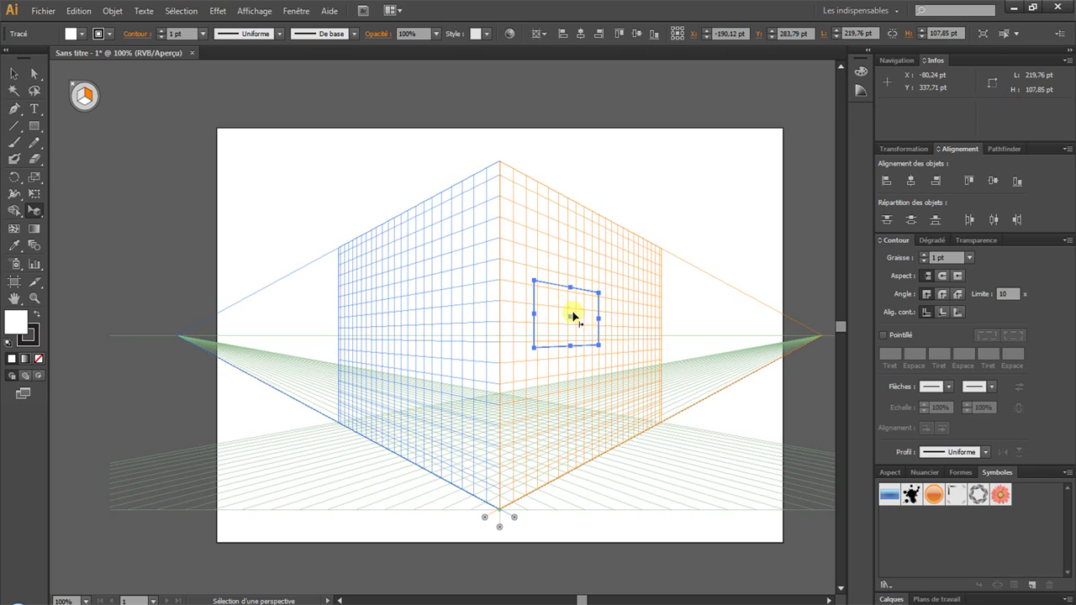
# Step: Release the rectangle from the perspective grid with Annuler la perspective
pyautogui.rightClick(558, 307)
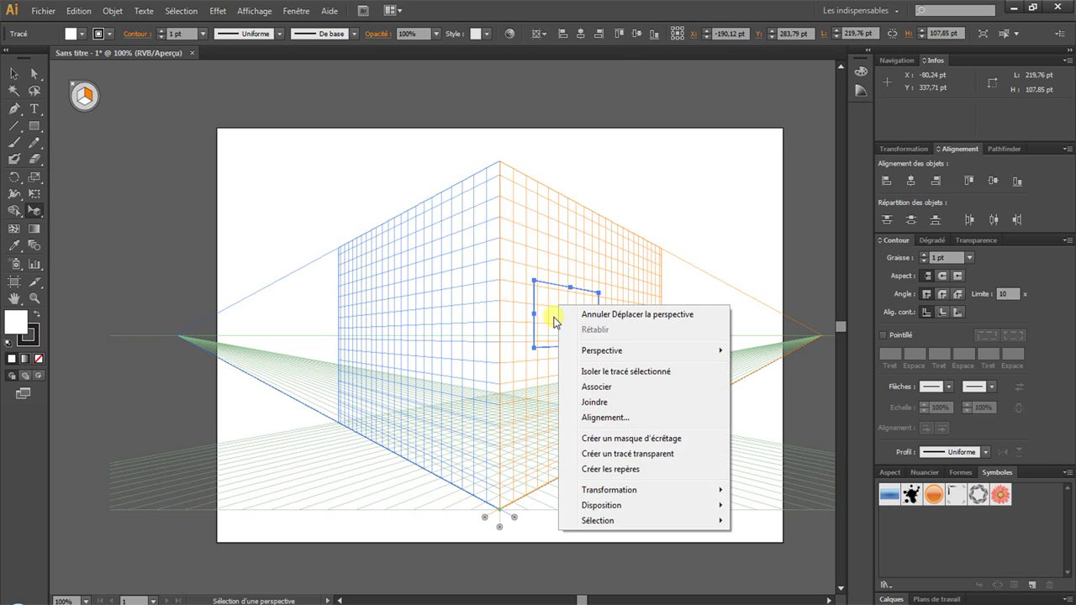
pyautogui.moveTo(614, 352)
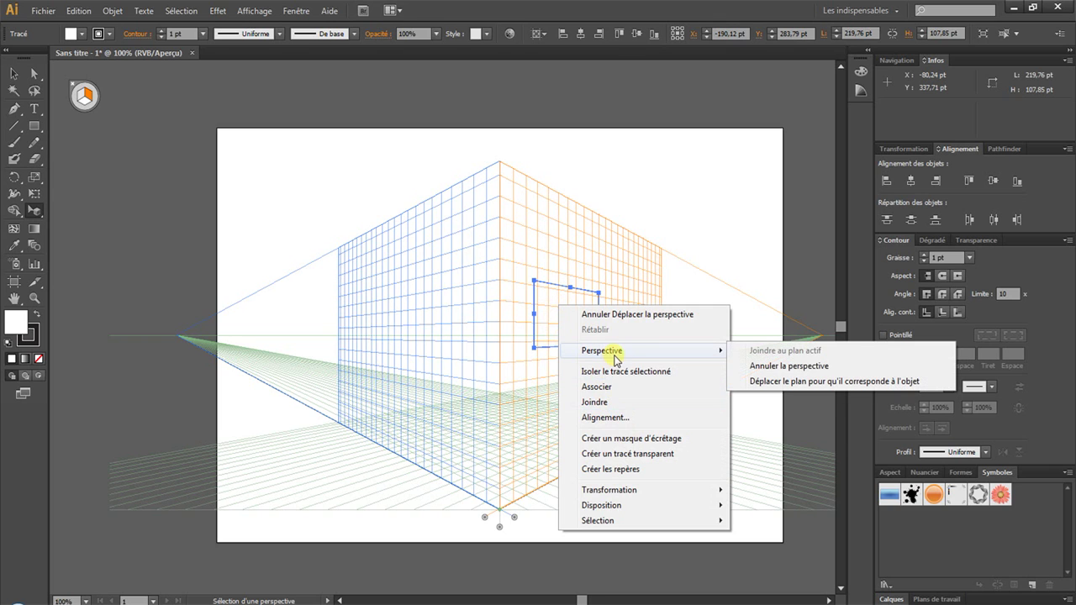
pyautogui.click(790, 366)
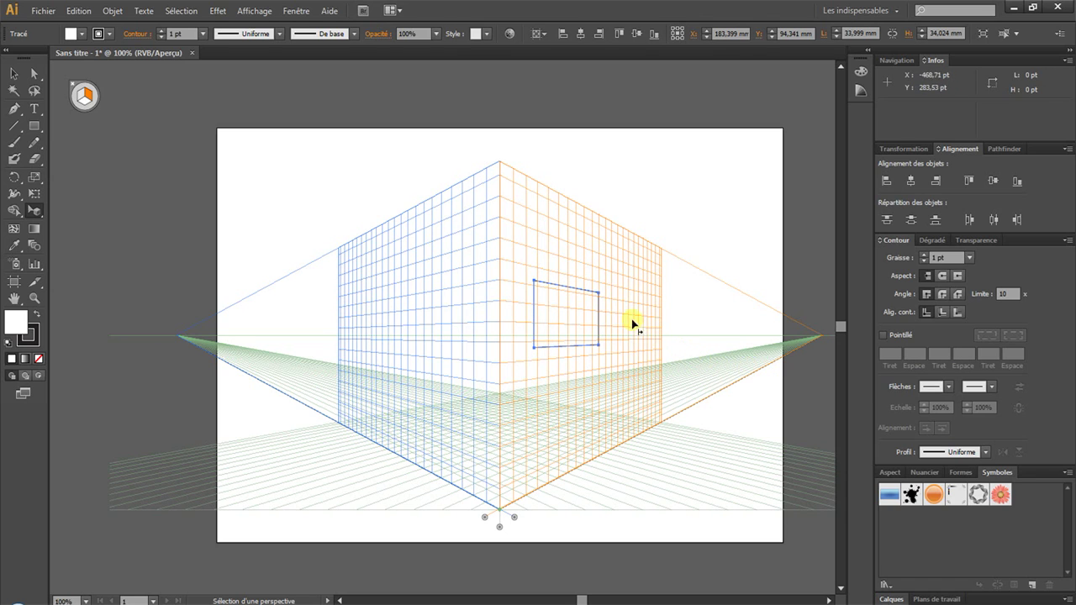
# Step: Attach the released shape to the left grid plane, move it to the plane's lower part, and delete it
pyautogui.click(84, 97)
pyautogui.moveTo(496, 313); pyautogui.dragTo(454, 306)
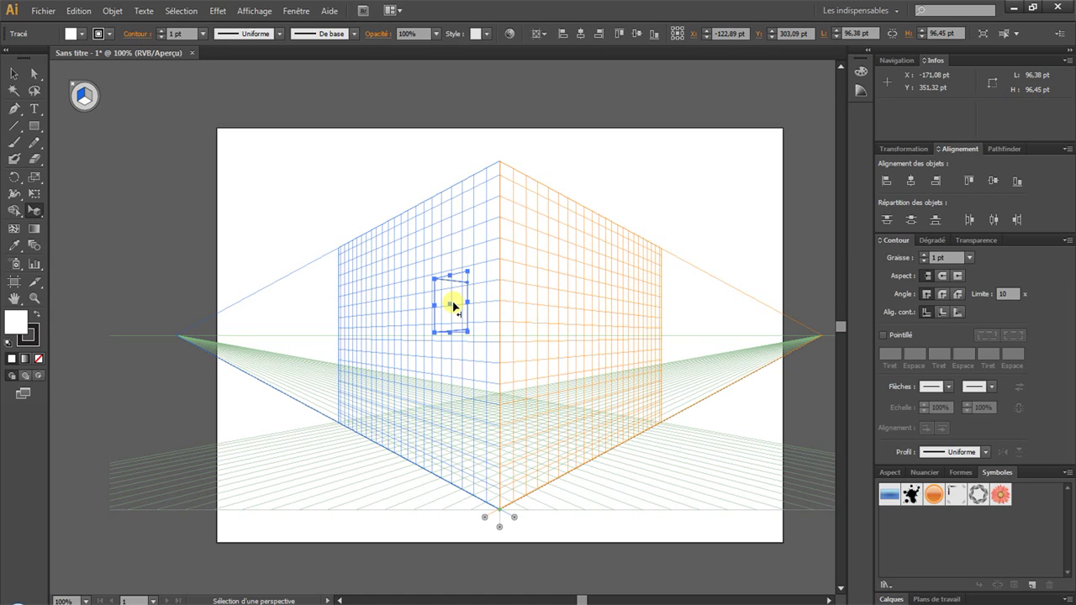
pyautogui.moveTo(454, 306); pyautogui.dragTo(399, 378)
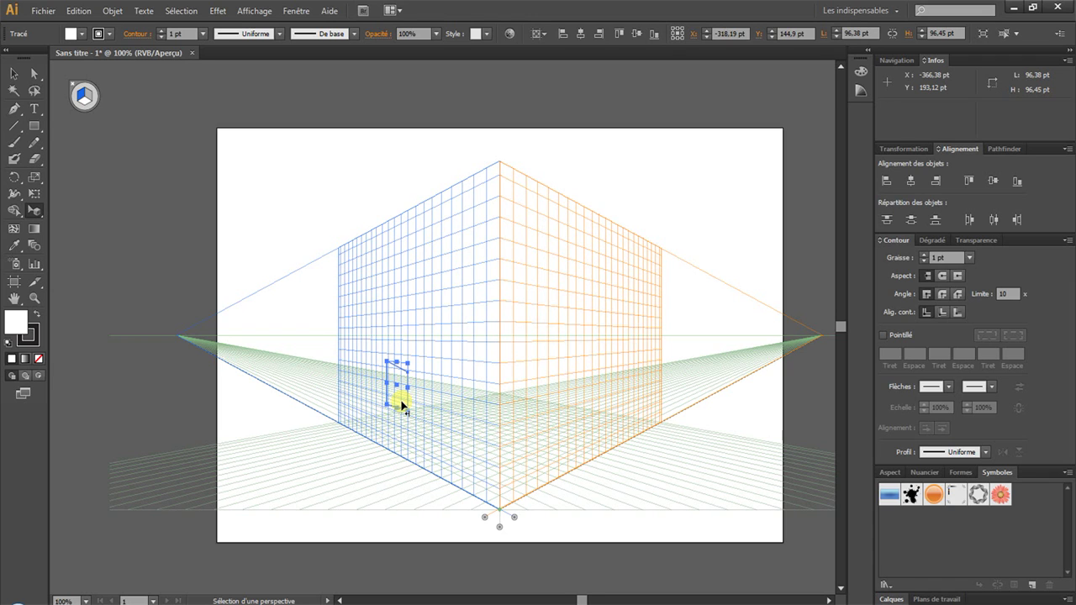
pyautogui.press('Delete')
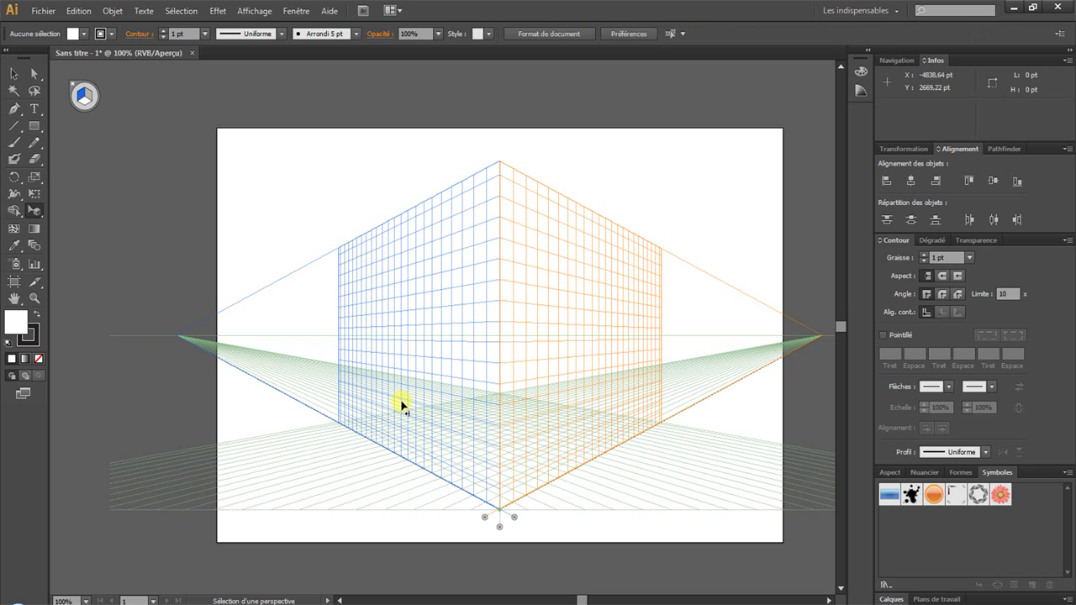
# Step: With the left plane active, draw a rectangle about 163 × 132 pt over the right grid and move it onto the left plane in perspective
pyautogui.click(34, 127)
pyautogui.moveTo(525, 257); pyautogui.dragTo(649, 367)
pyautogui.click(15, 74)
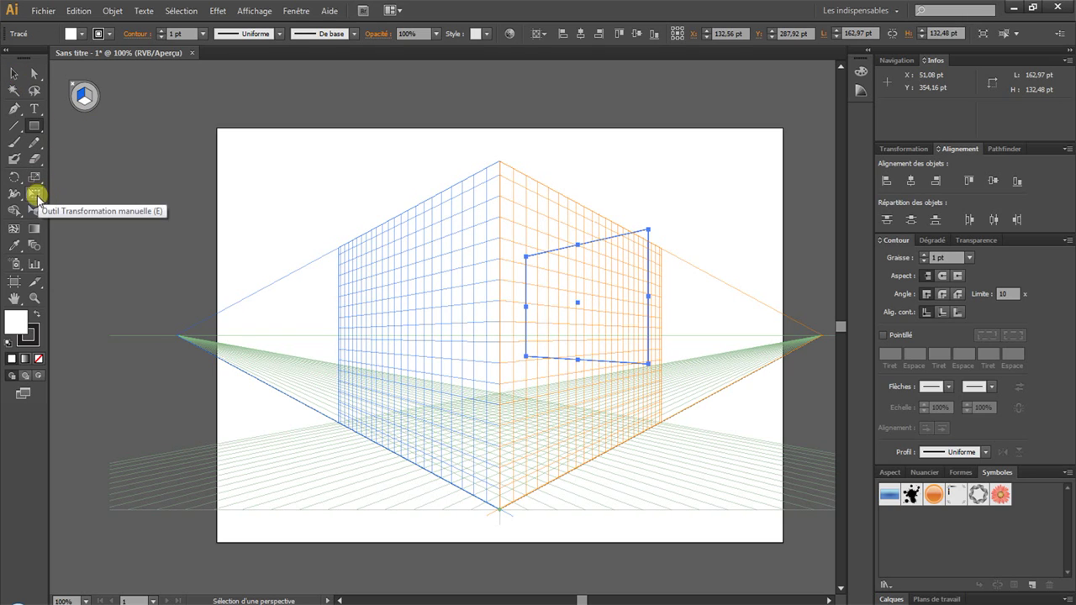
pyautogui.click(35, 212)
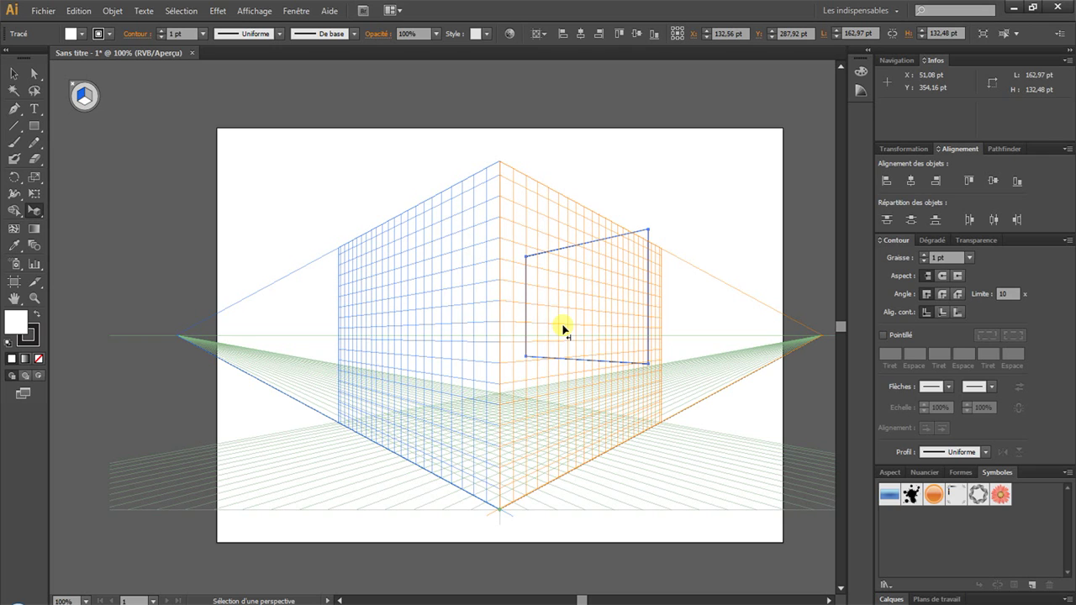
pyautogui.moveTo(563, 330); pyautogui.dragTo(386, 375)
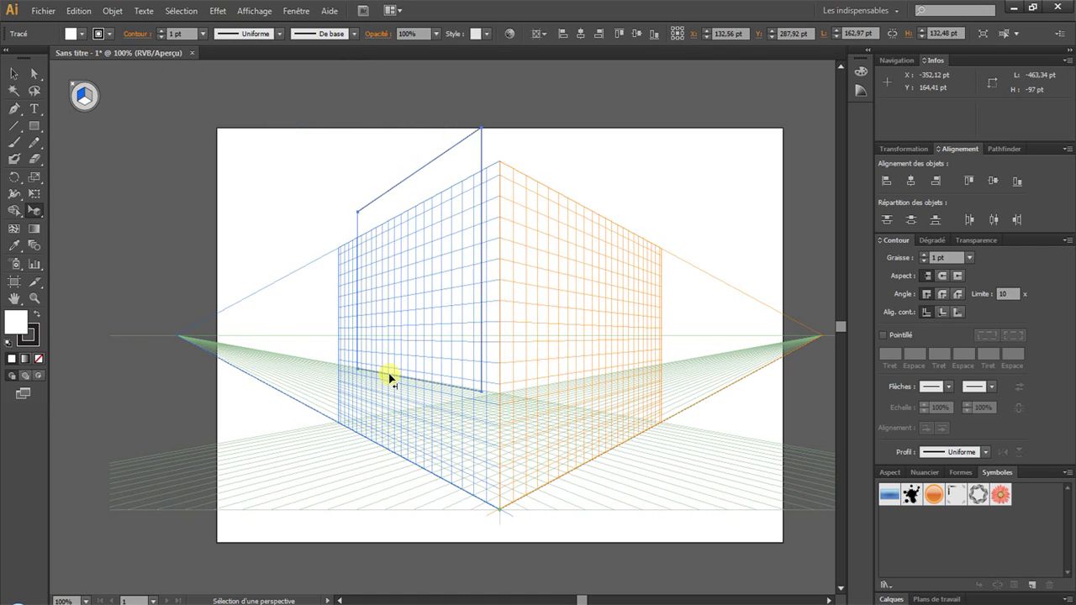
# Step: Fill the rectangle on the left plane with bright red
pyautogui.doubleClick(15, 322)
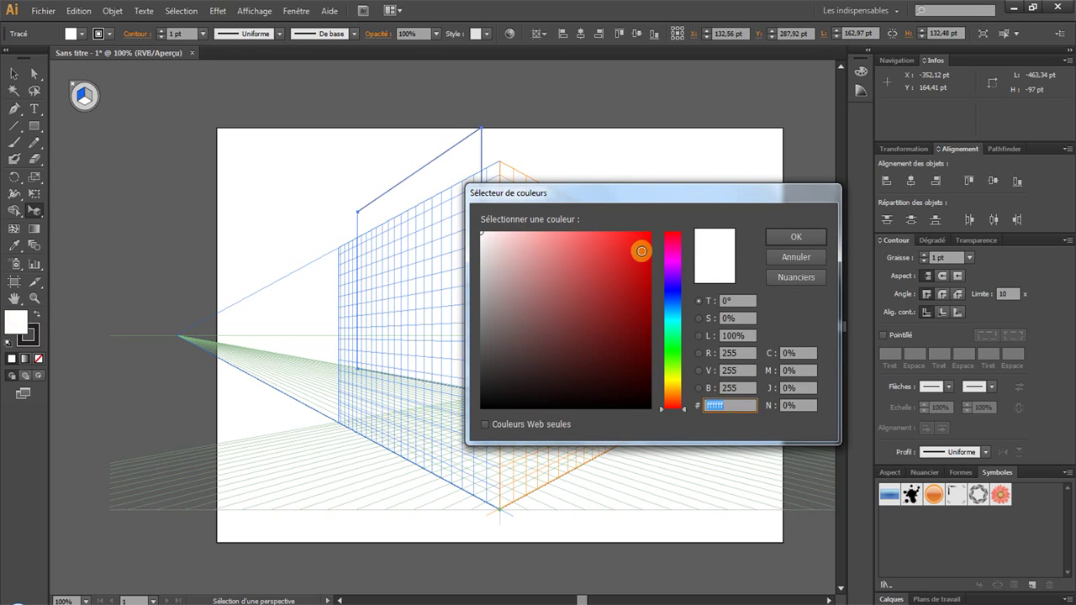
pyautogui.click(649, 234)
pyautogui.click(783, 239)
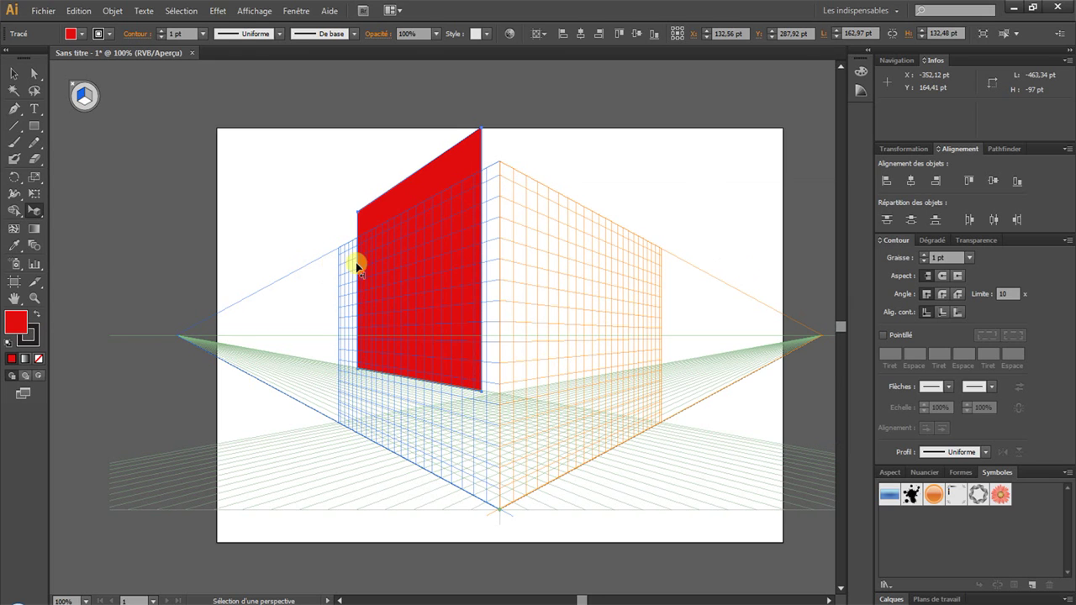
# Step: Move the red rectangle in perspective along the left plane, out past the grid's edge, and delete it
pyautogui.moveTo(405, 264); pyautogui.dragTo(239, 275)
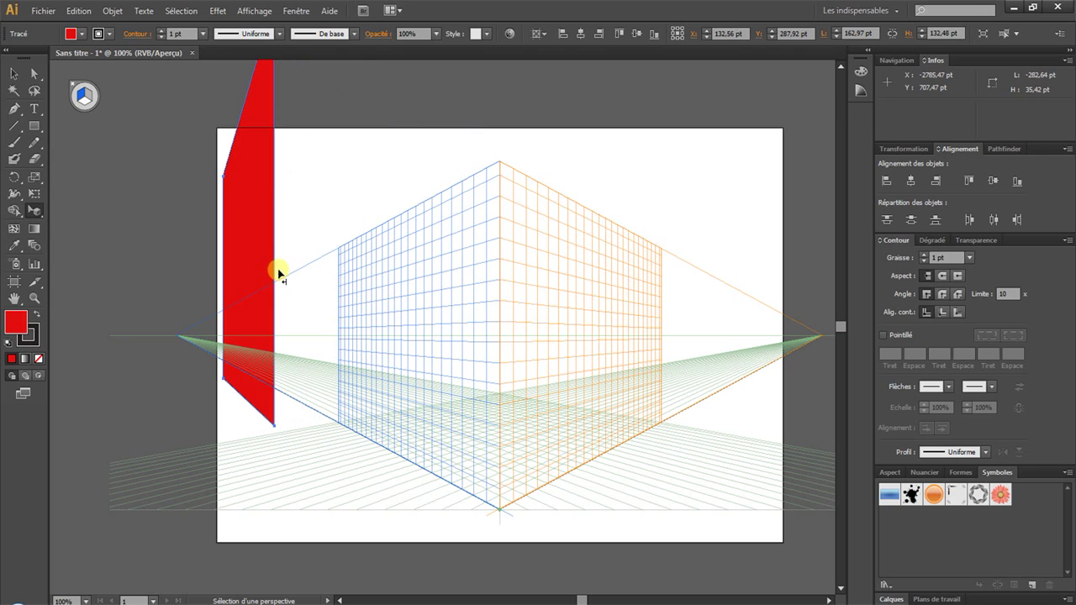
pyautogui.press('Delete')
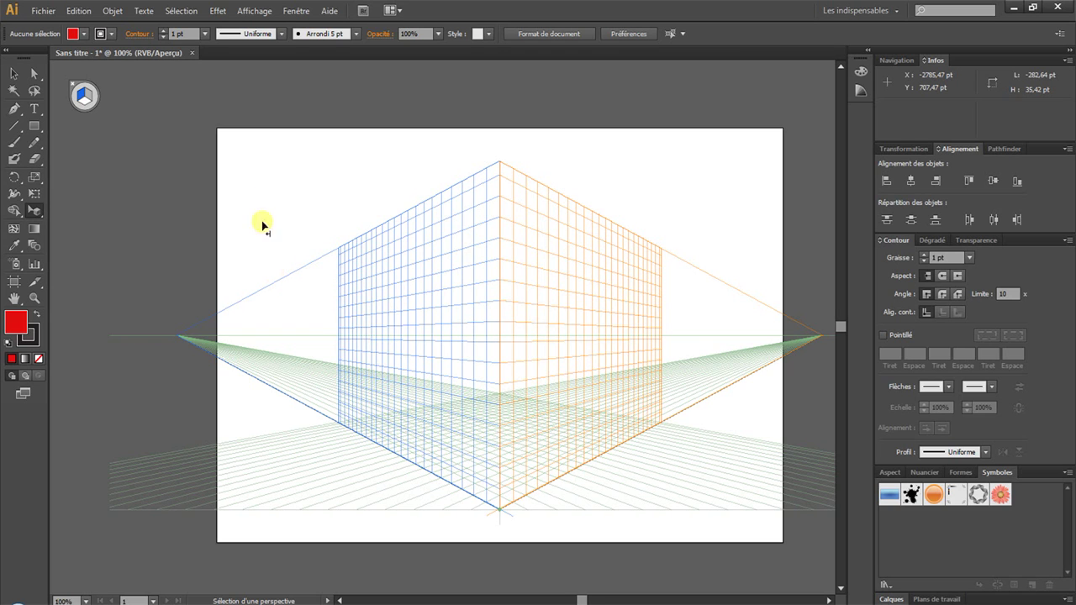
# Step: Show the perspective grid's rulers and hide them again
pyautogui.click(263, 14)
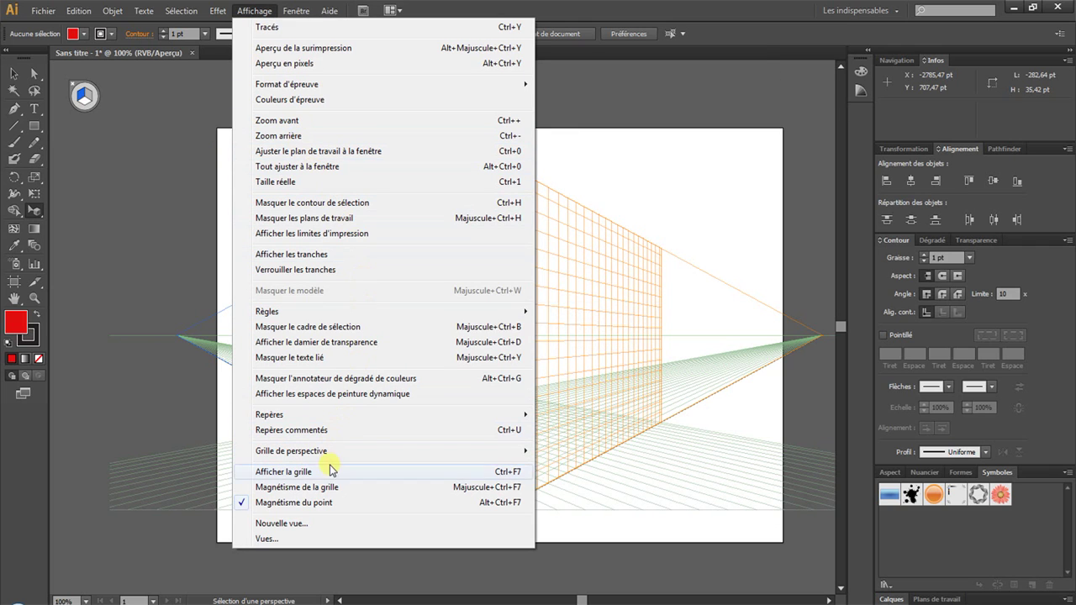
pyautogui.moveTo(338, 457)
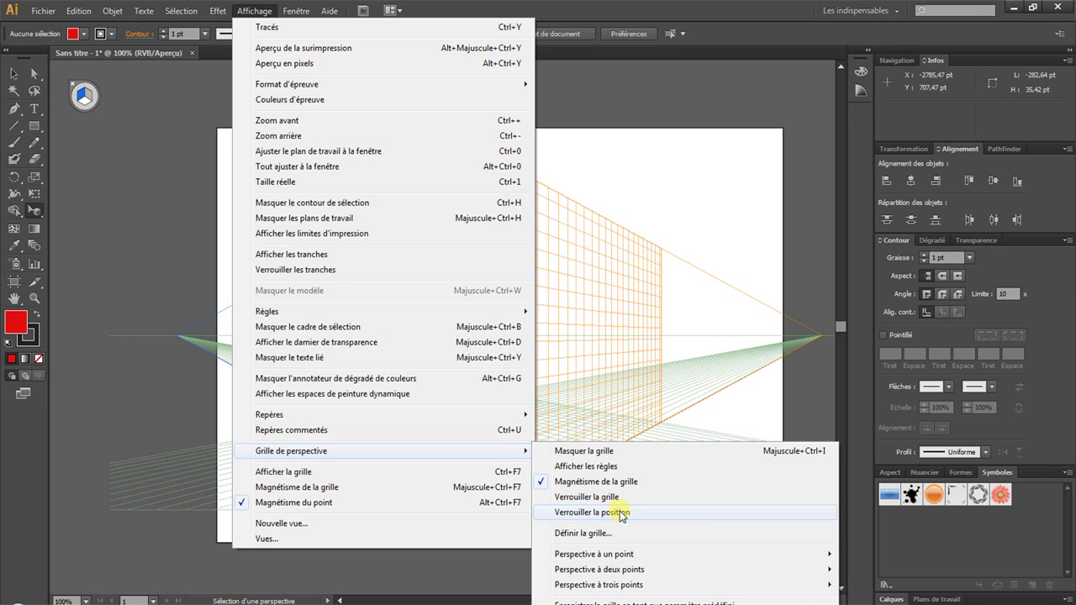
pyautogui.click(602, 469)
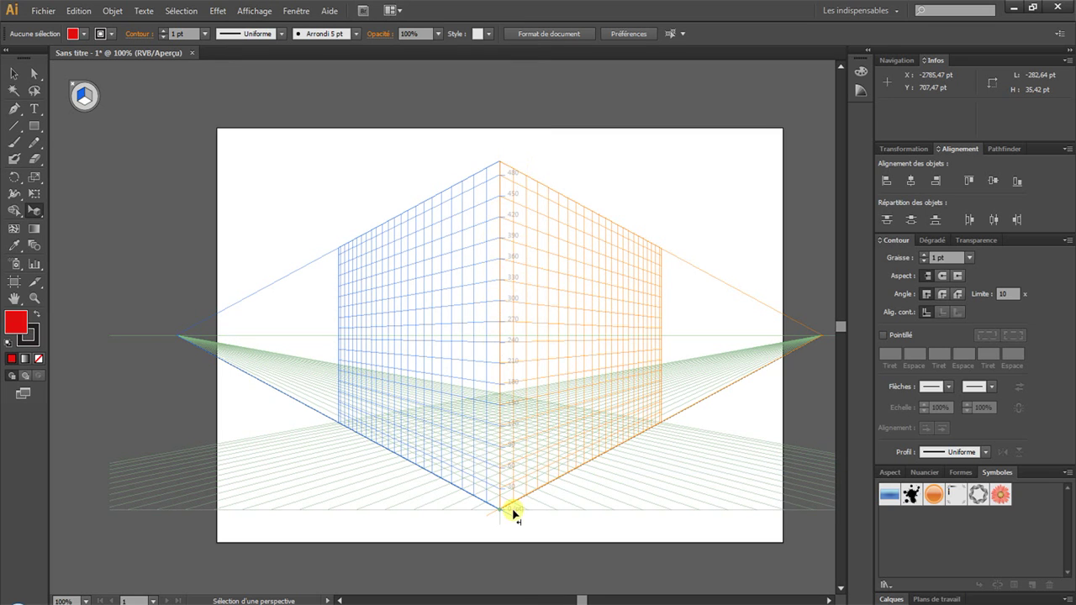
pyautogui.click(254, 11)
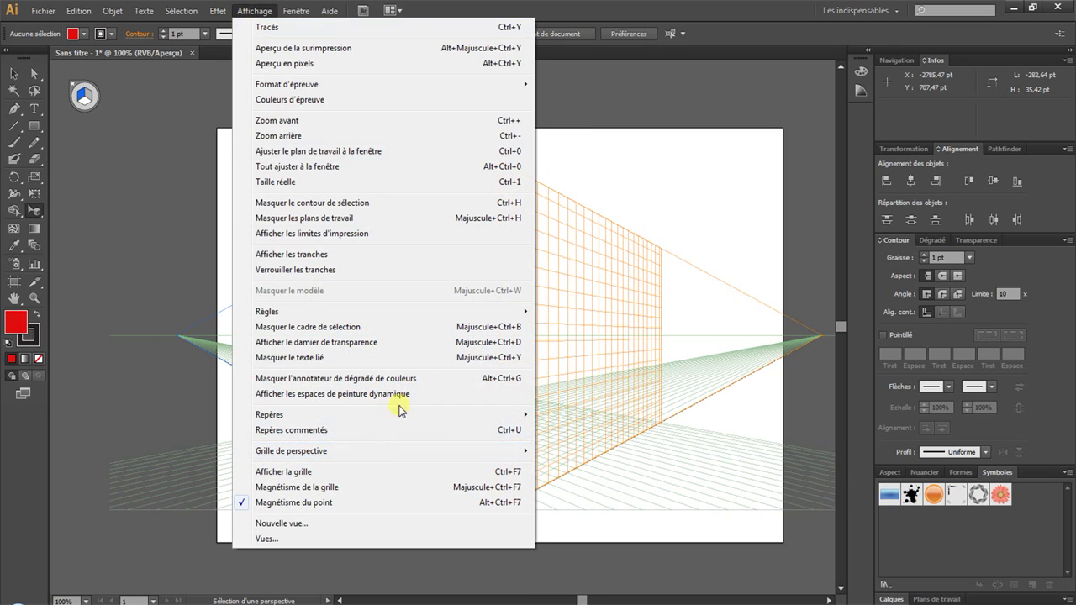
pyautogui.moveTo(453, 452)
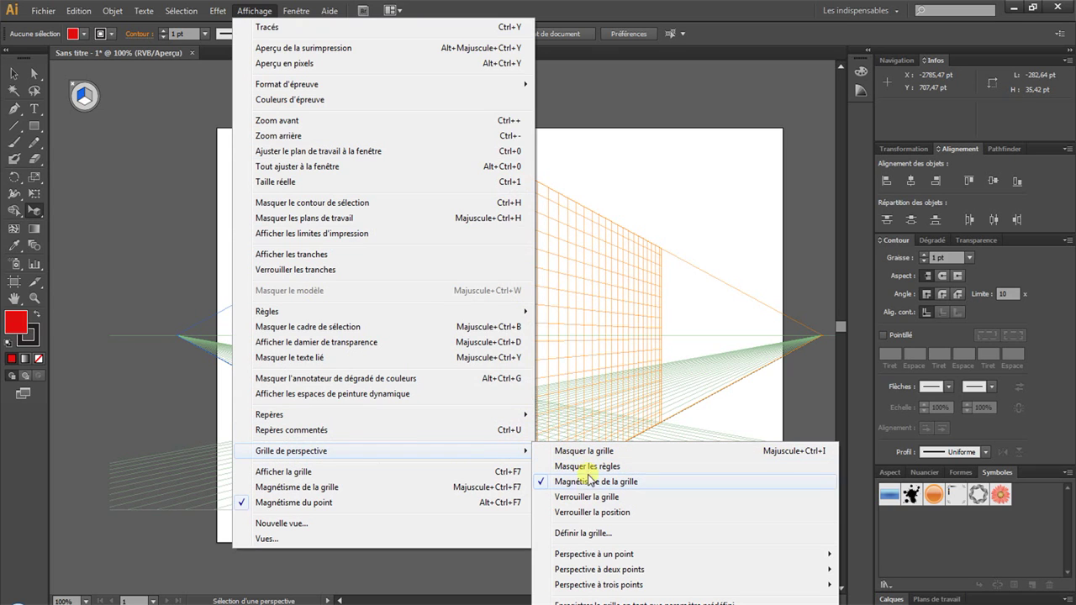
pyautogui.click(592, 467)
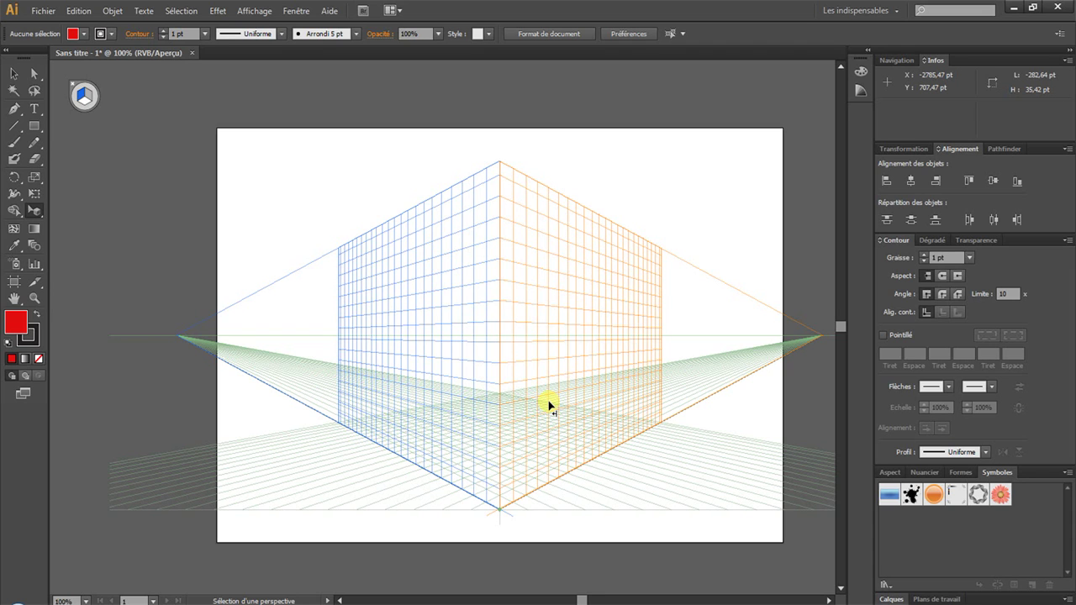
# Step: Switch to Firefox, examine the cube pictures in the Wikipedia article on the Rubik's Cube, and return to Illustrator
pyautogui.click(38, 12)
pyautogui.click(38, 12)
pyautogui.click(1024, 8)
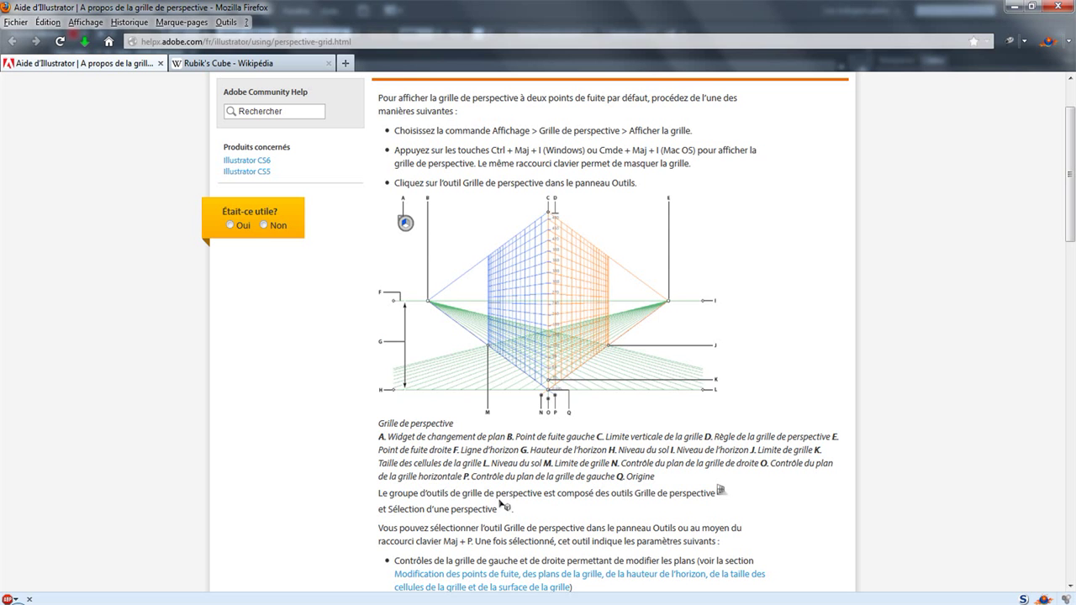
pyautogui.click(202, 63)
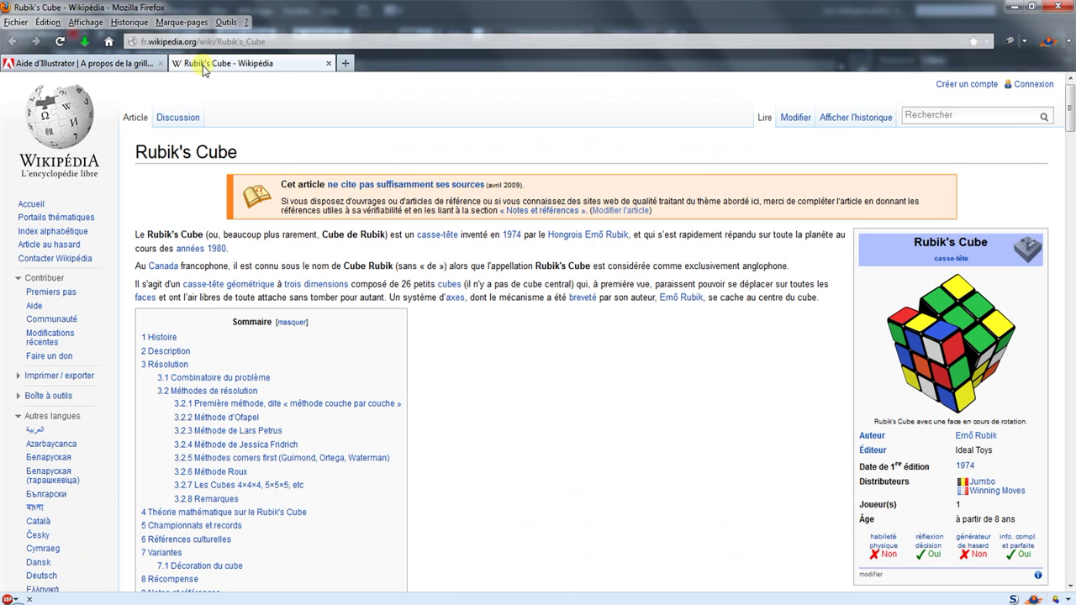
pyautogui.scroll(-12, 618, 469)
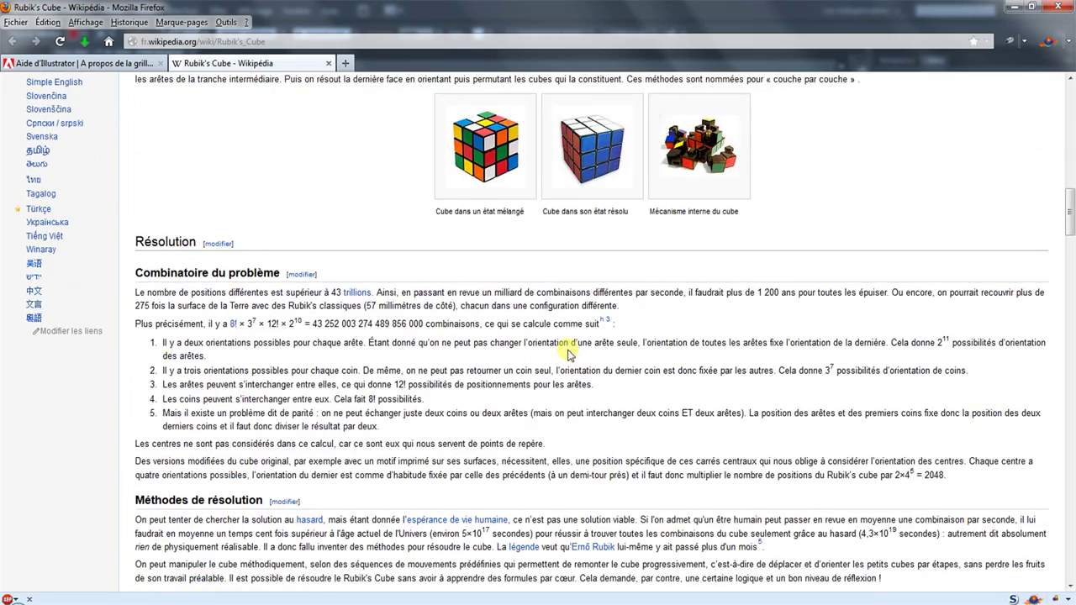
pyautogui.scroll(3, 569, 351)
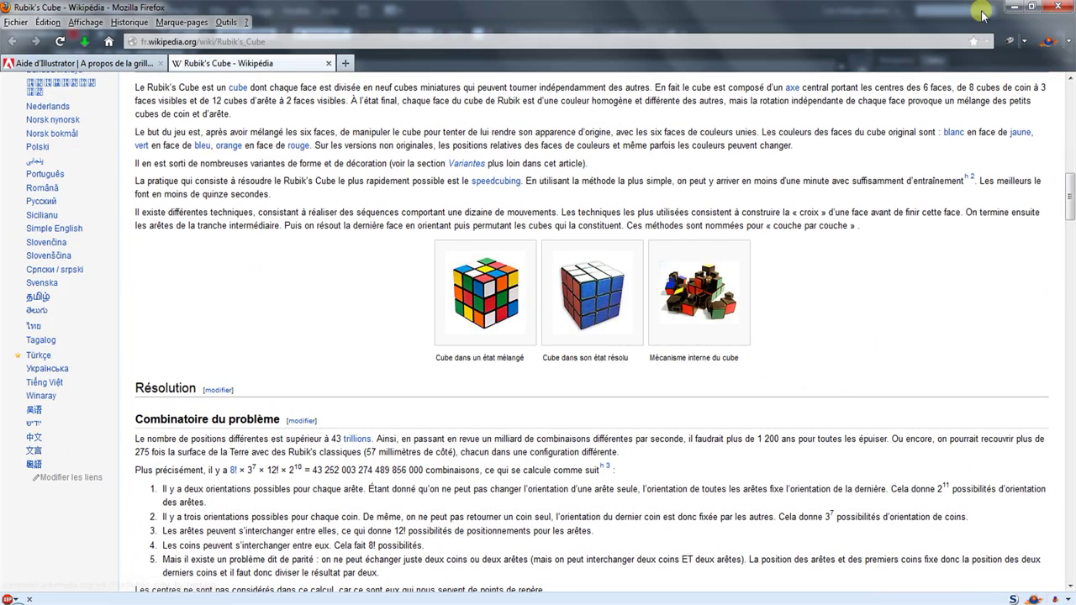
pyautogui.click(1017, 7)
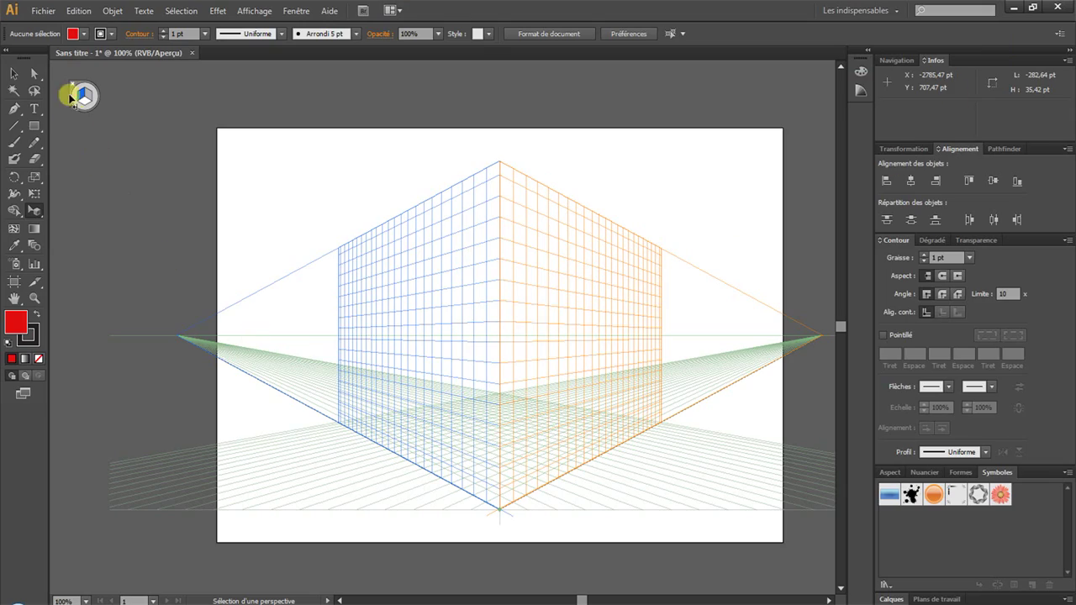
# Step: Import Rubik's Cube.jpg into the document as a linked image
pyautogui.click(42, 13)
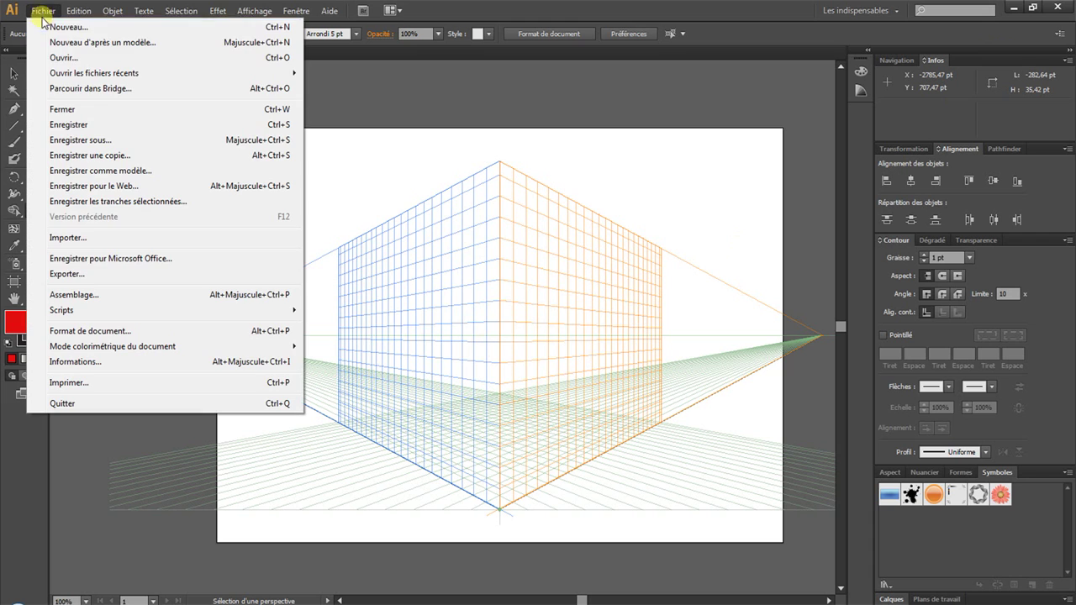
pyautogui.click(67, 238)
pyautogui.click(325, 178)
pyautogui.click(351, 254)
pyautogui.click(395, 279)
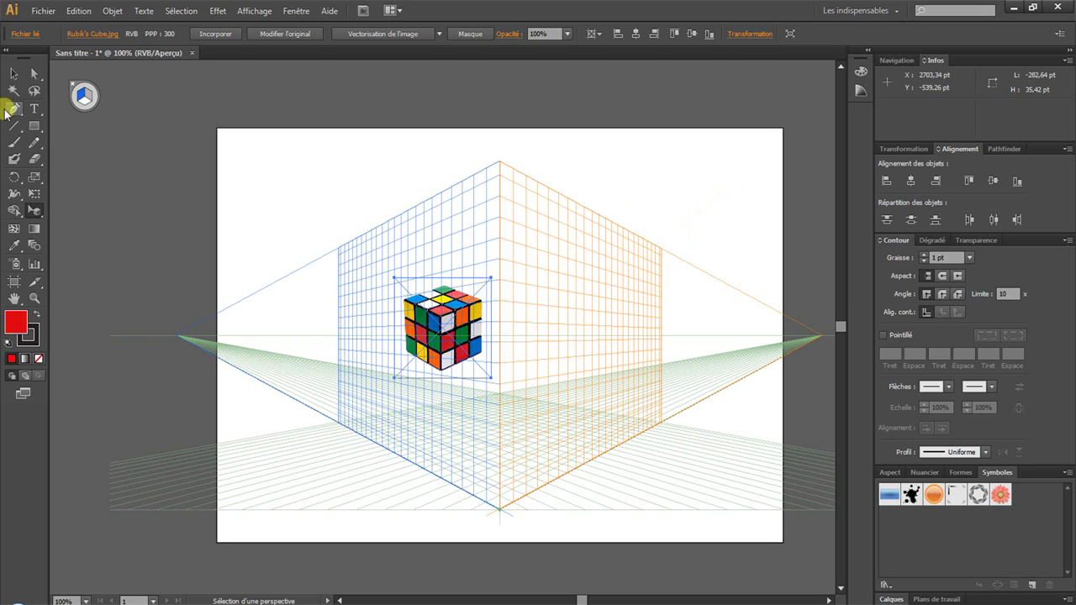
# Step: Move the cube image to the artboard's upper-right corner and embed it in the document
pyautogui.click(14, 74)
pyautogui.moveTo(442, 314); pyautogui.dragTo(726, 179)
pyautogui.click(216, 34)
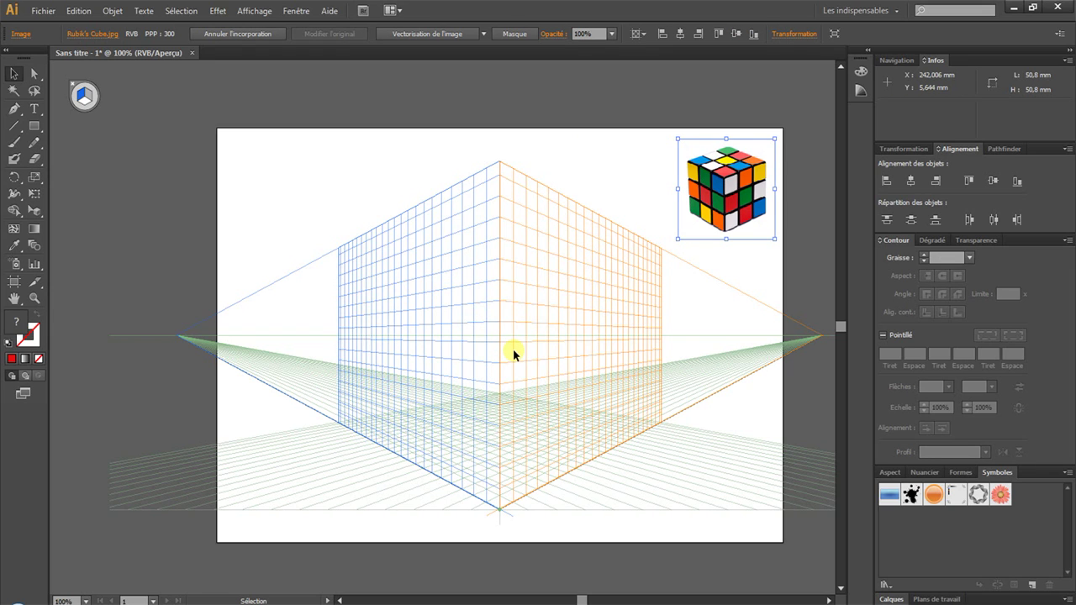
# Step: Open the perspective grid definition and choose the three-point preset [Affichage normal-3P]
pyautogui.click(254, 10)
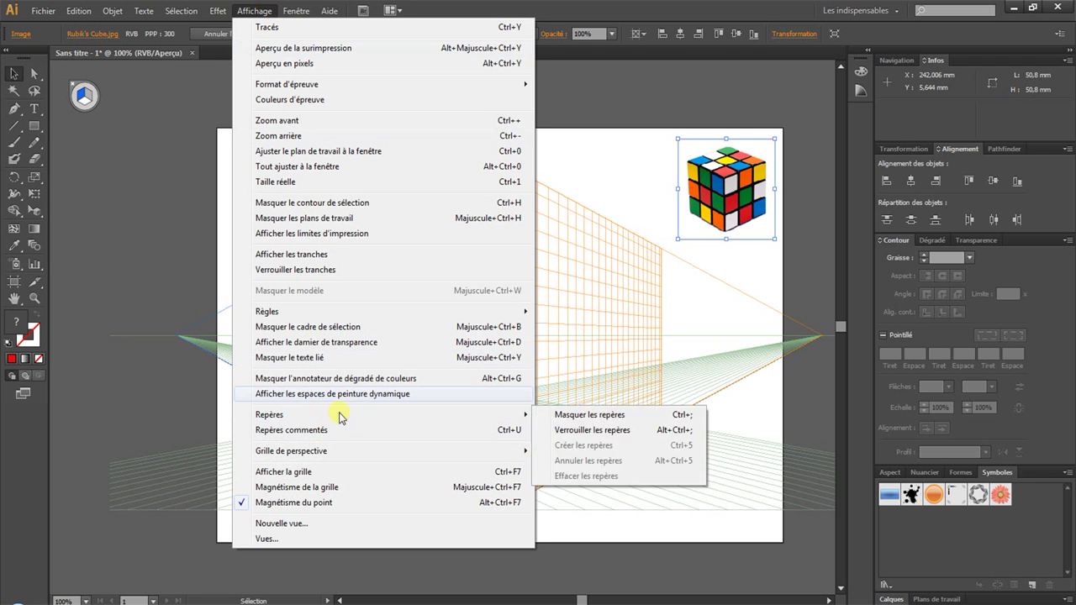
pyautogui.moveTo(362, 449)
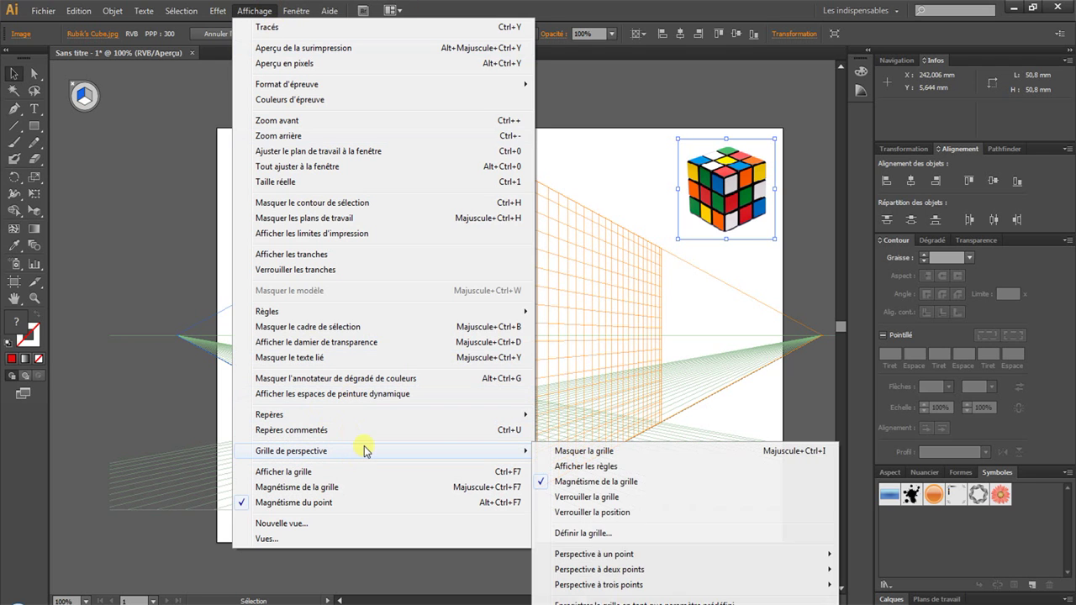
pyautogui.click(602, 535)
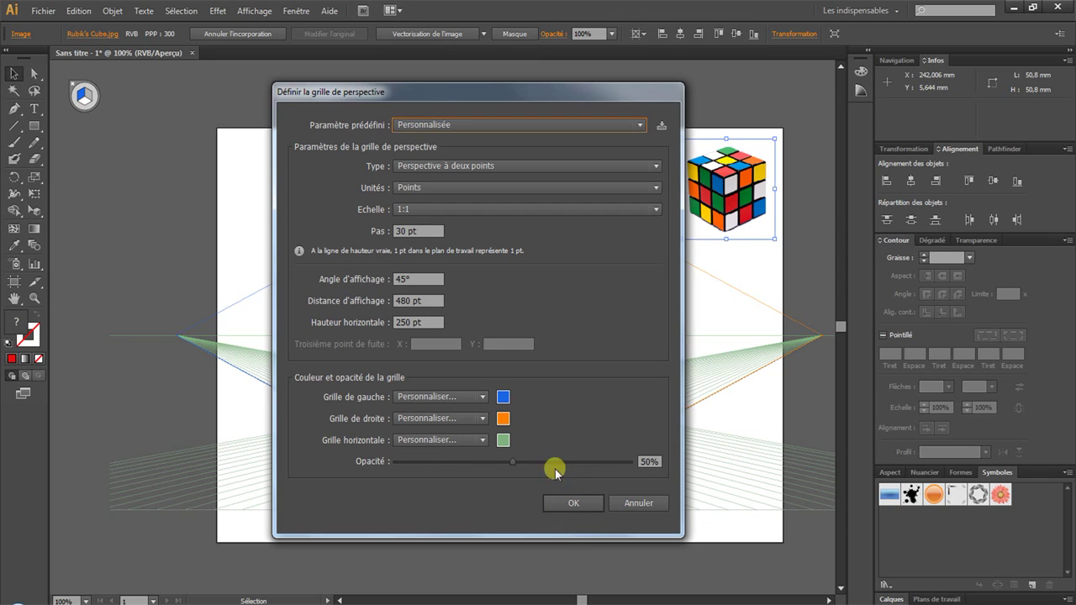
pyautogui.click(460, 126)
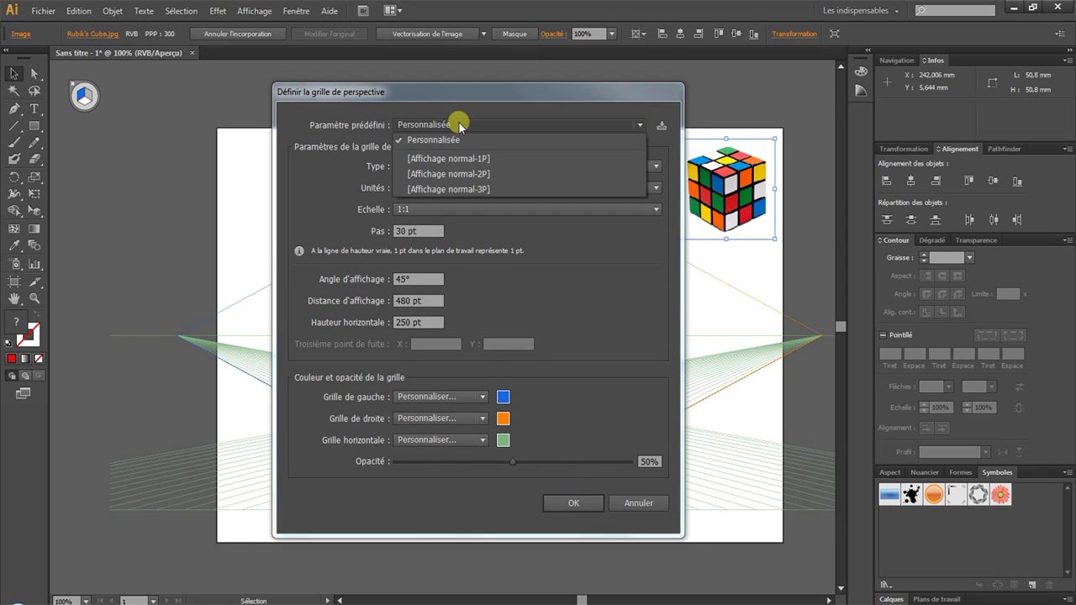
pyautogui.click(468, 190)
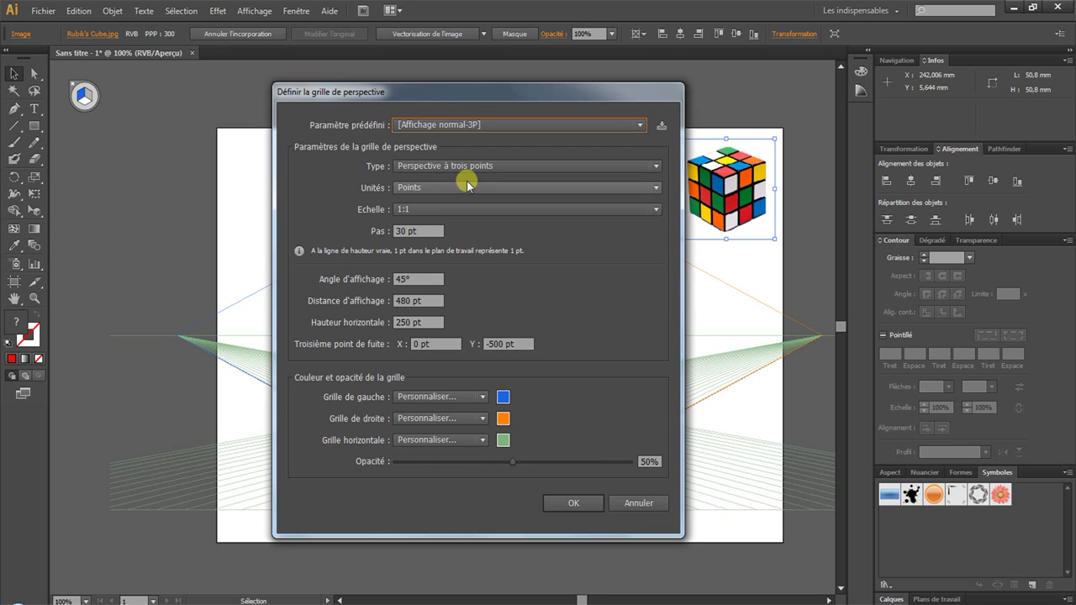
# Step: Set the grid units to Centimètres, widen the gridline spacing (Pas) to about 3 cm, and apply the grid definition
pyautogui.click(414, 191)
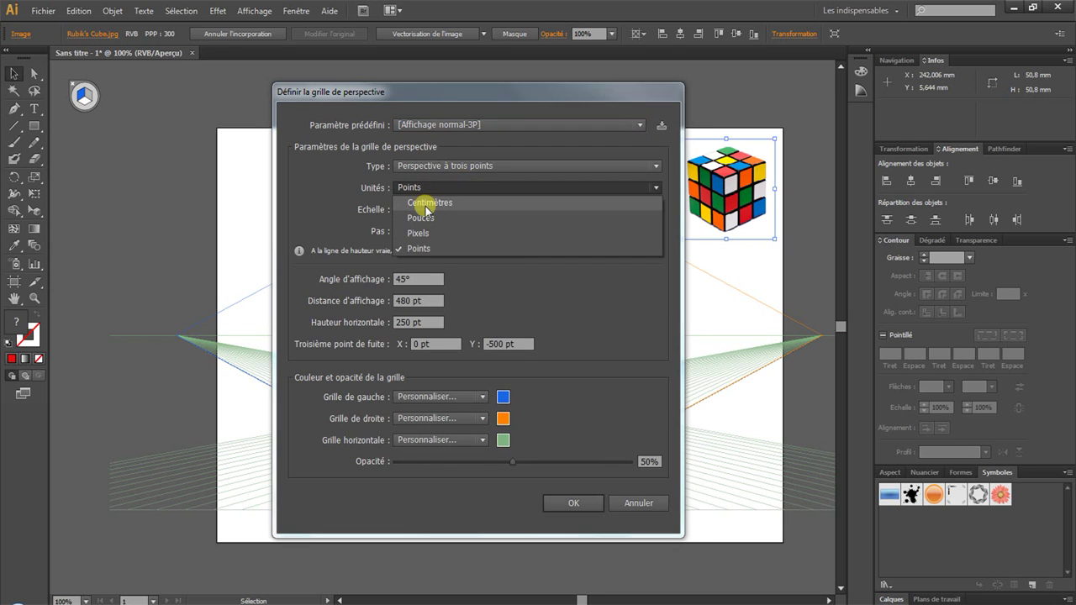
pyautogui.click(427, 206)
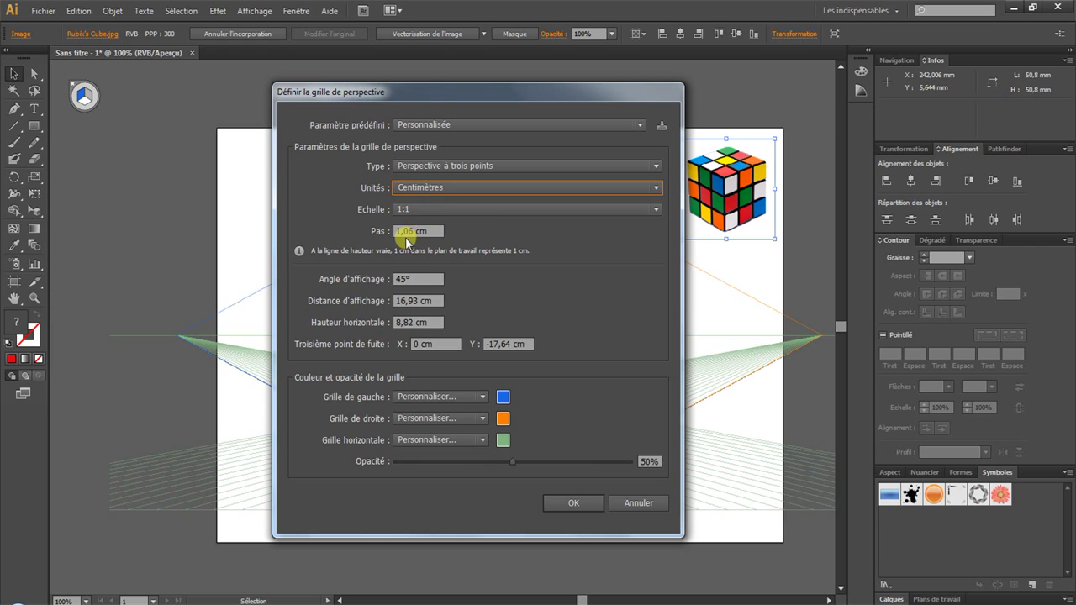
pyautogui.doubleClick(405, 230)
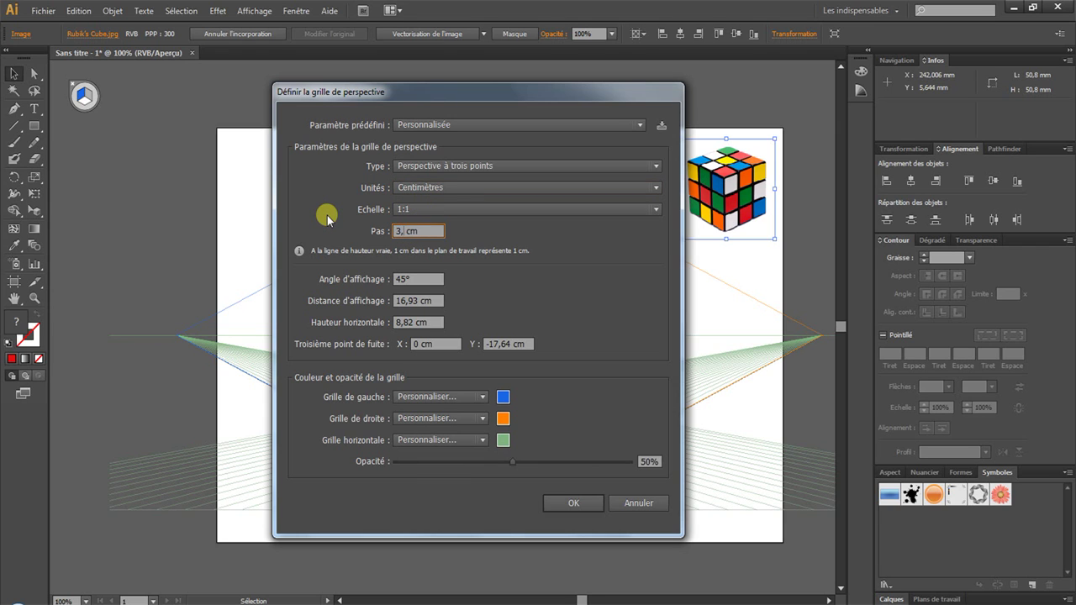
pyautogui.click(573, 503)
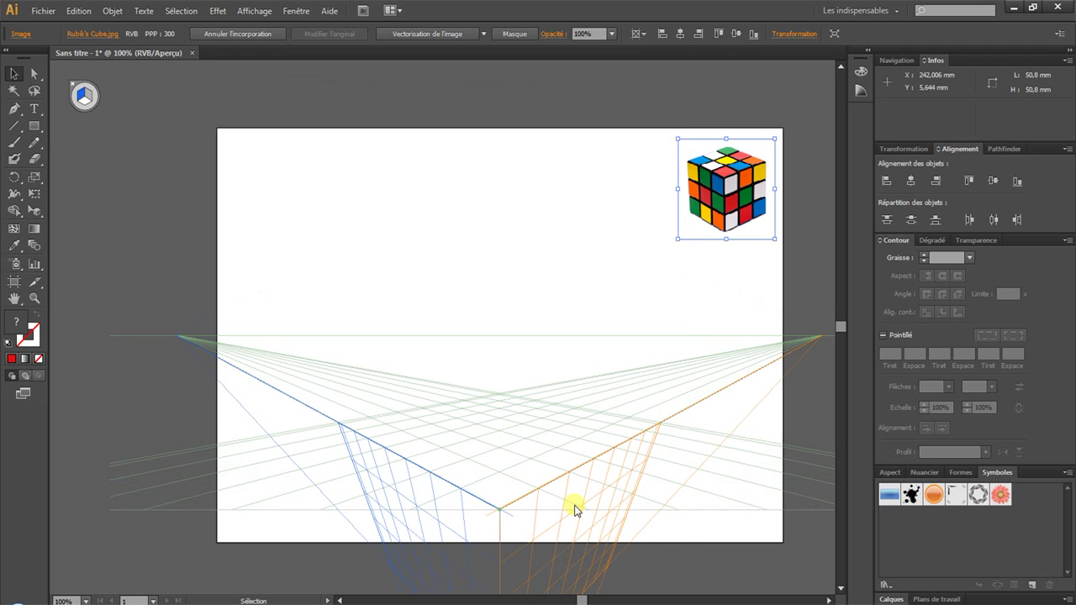
# Step: Raise the whole three-point grid with the Perspective Grid tool so that its left and right planes fit on the artboard
pyautogui.hotkey('shift', 'p')
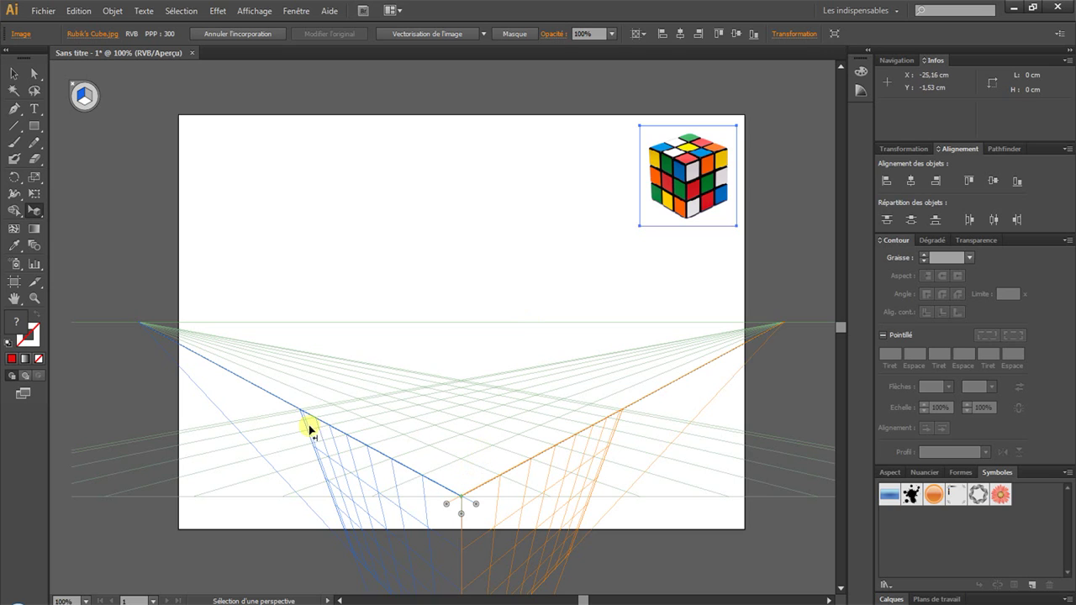
pyautogui.click(34, 210)
pyautogui.moveTo(34, 210); pyautogui.dragTo(90, 215)
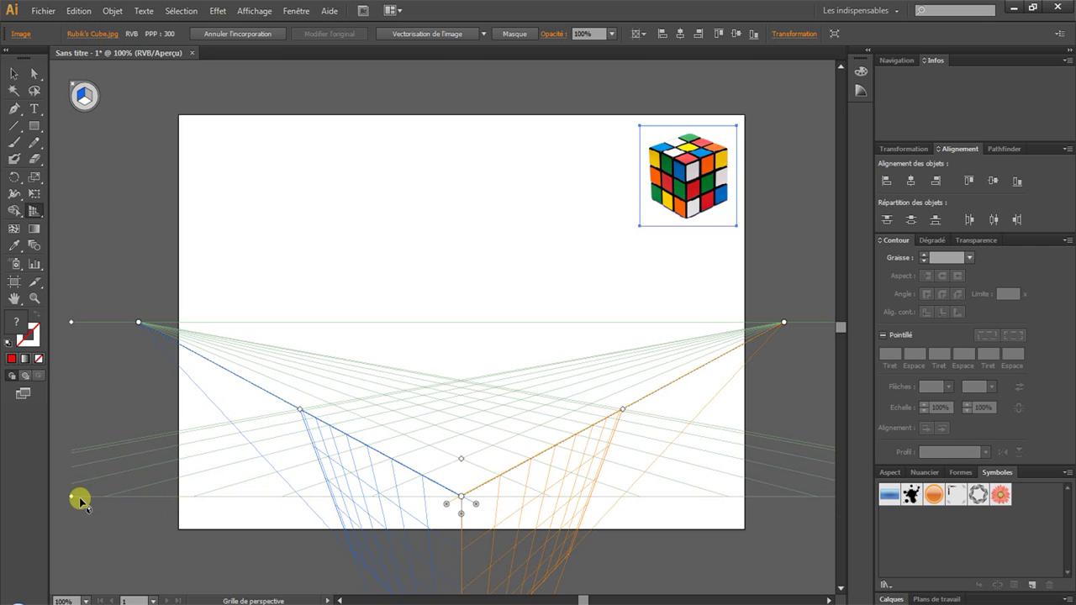
pyautogui.moveTo(72, 502); pyautogui.dragTo(106, 342)
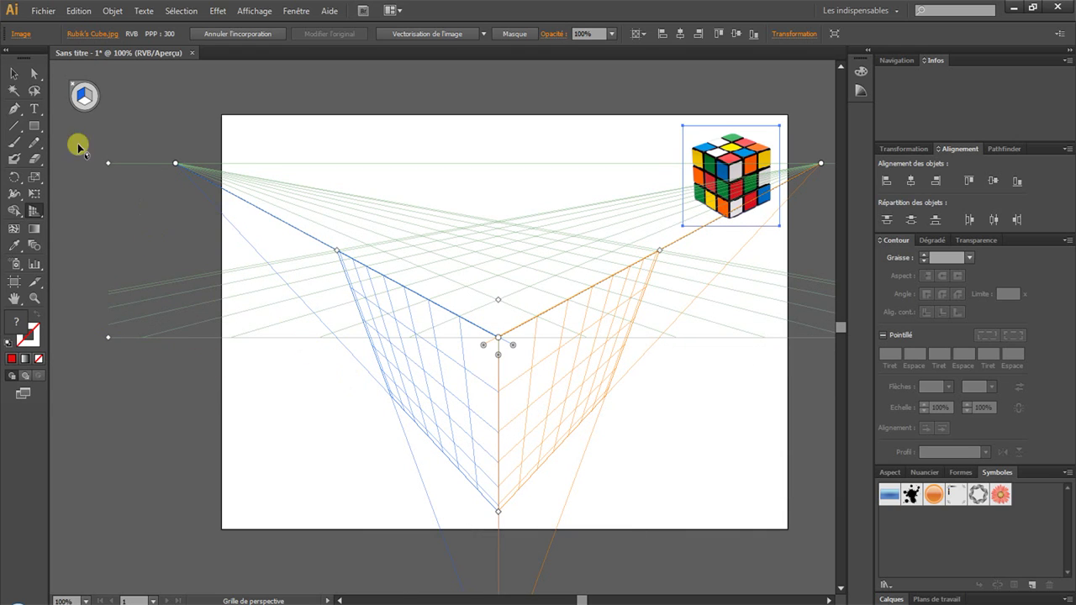
# Step: Try to draw a rectangle in the left plane's first grid cell, beside the central vertical edge, and undo it
pyautogui.click(33, 125)
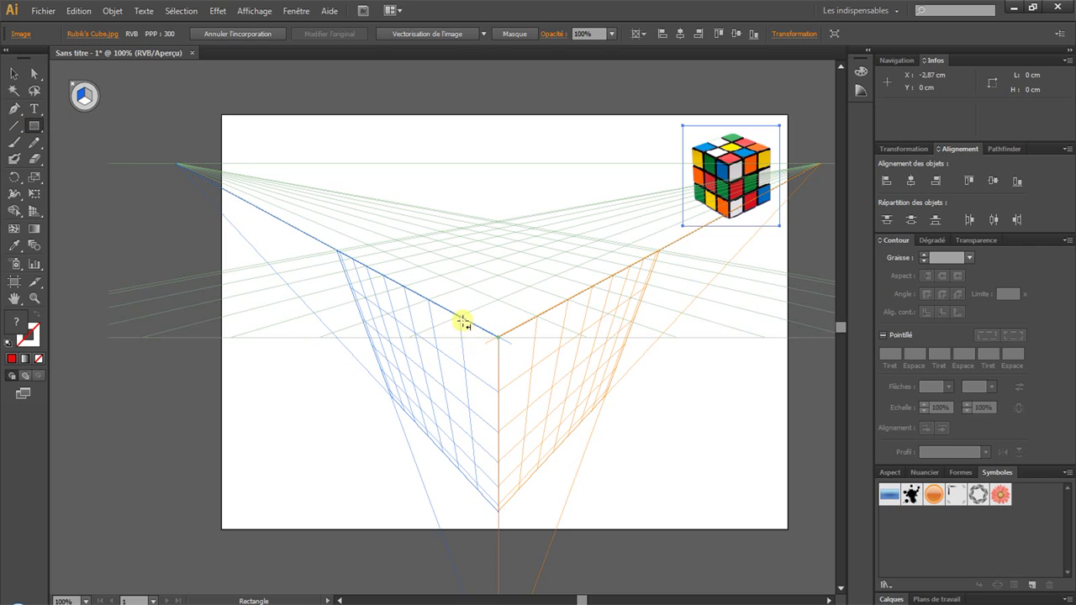
pyautogui.moveTo(461, 319); pyautogui.dragTo(496, 388)
pyautogui.hotkey('ctrl', 'z')
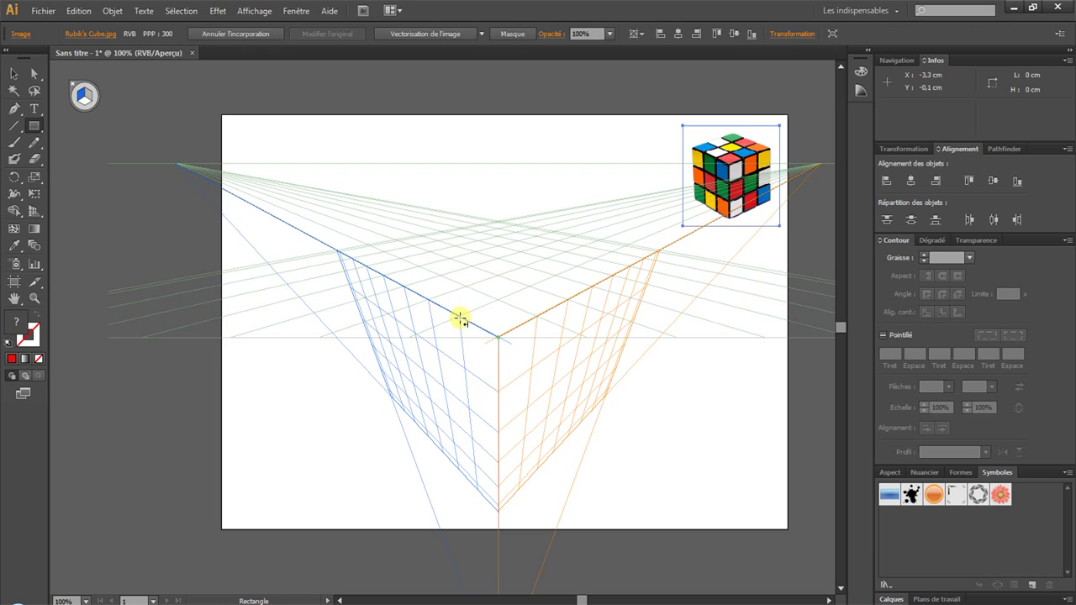
# Step: Draw a column of three red rectangles, each about 3.3 cm, in the left plane's first three grid cells beside the central vertical edge
pyautogui.moveTo(459, 318); pyautogui.dragTo(499, 386)
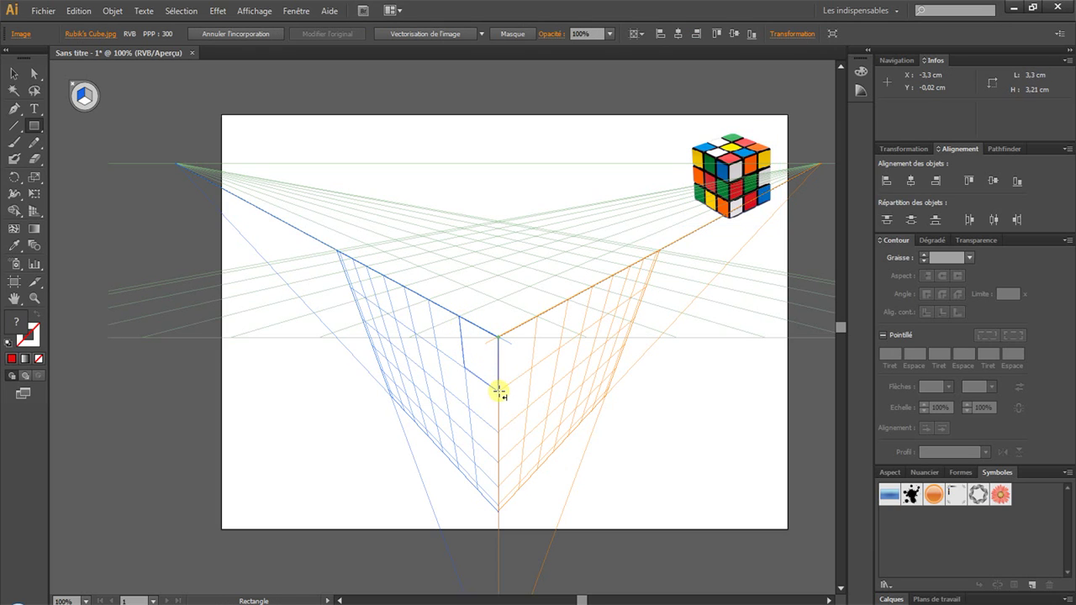
pyautogui.moveTo(499, 393); pyautogui.dragTo(499, 390)
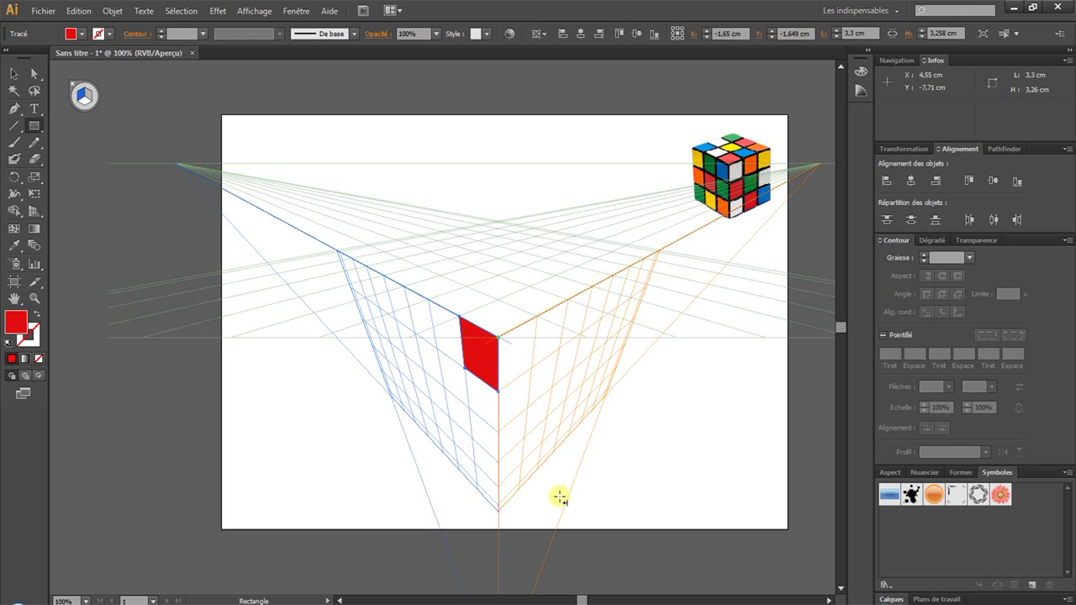
pyautogui.click(34, 298)
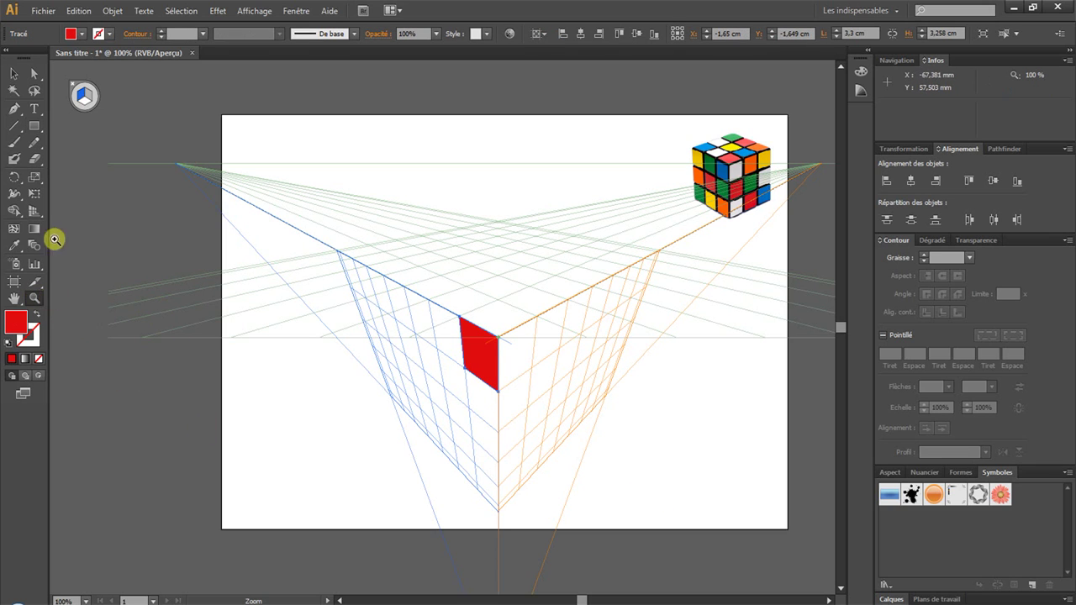
pyautogui.moveTo(294, 179); pyautogui.dragTo(692, 530)
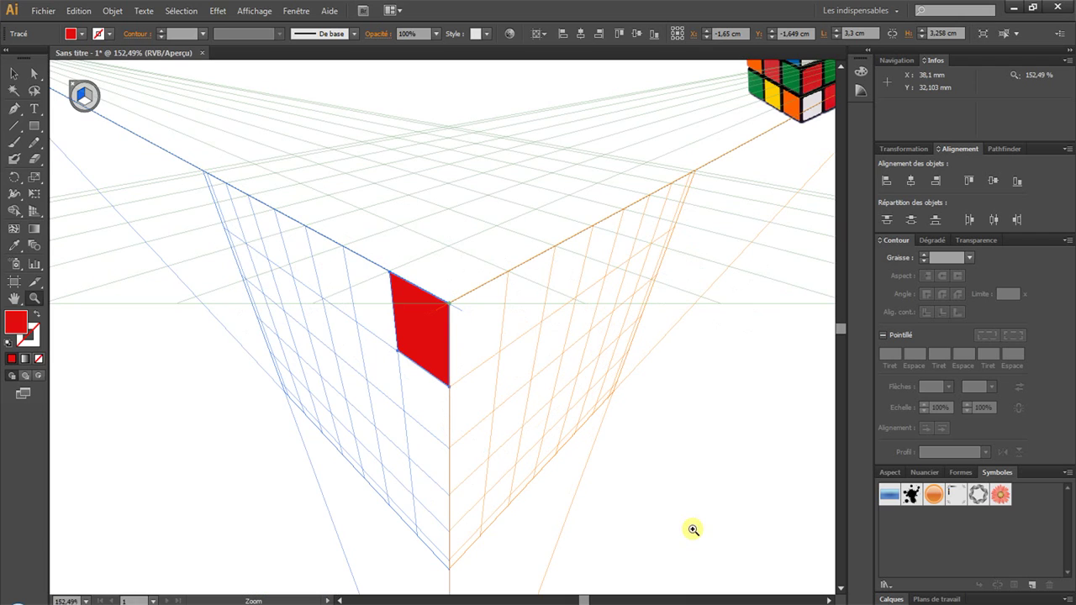
pyautogui.click(34, 126)
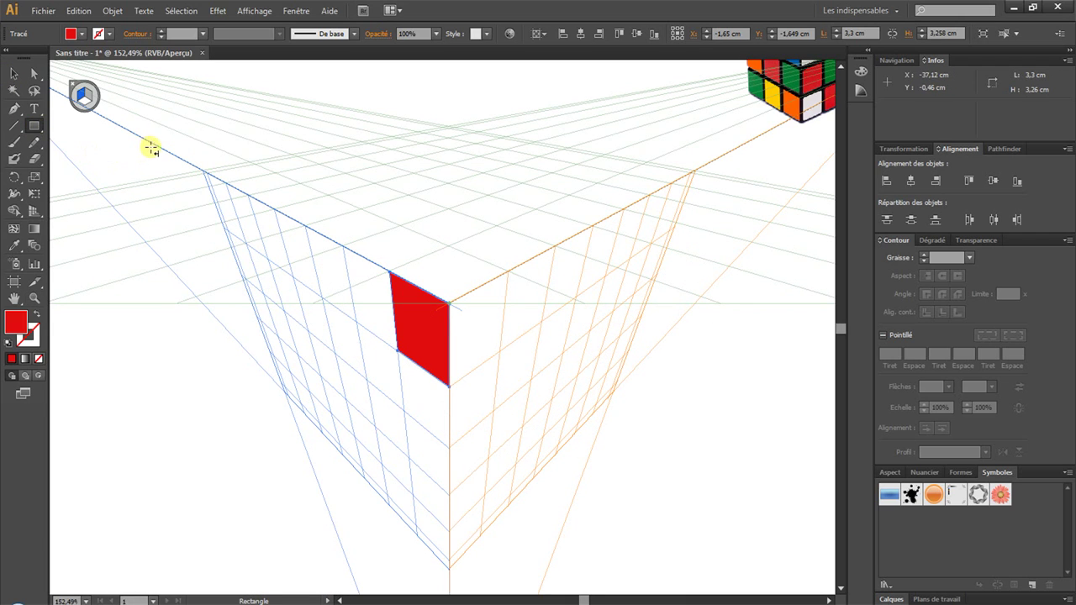
pyautogui.moveTo(407, 354); pyautogui.dragTo(407, 354)
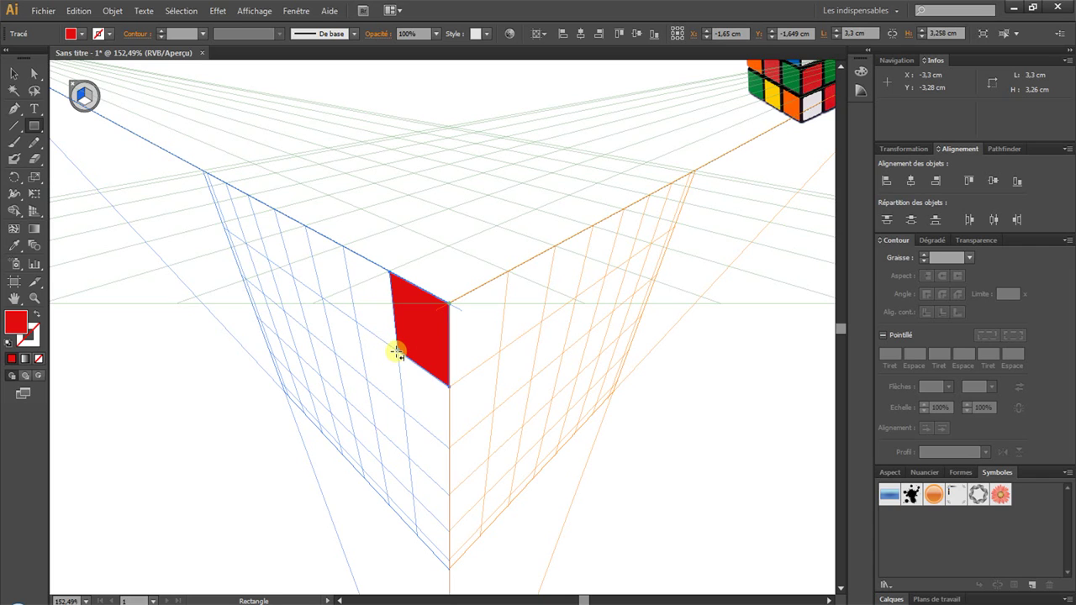
pyautogui.moveTo(397, 353); pyautogui.dragTo(450, 447)
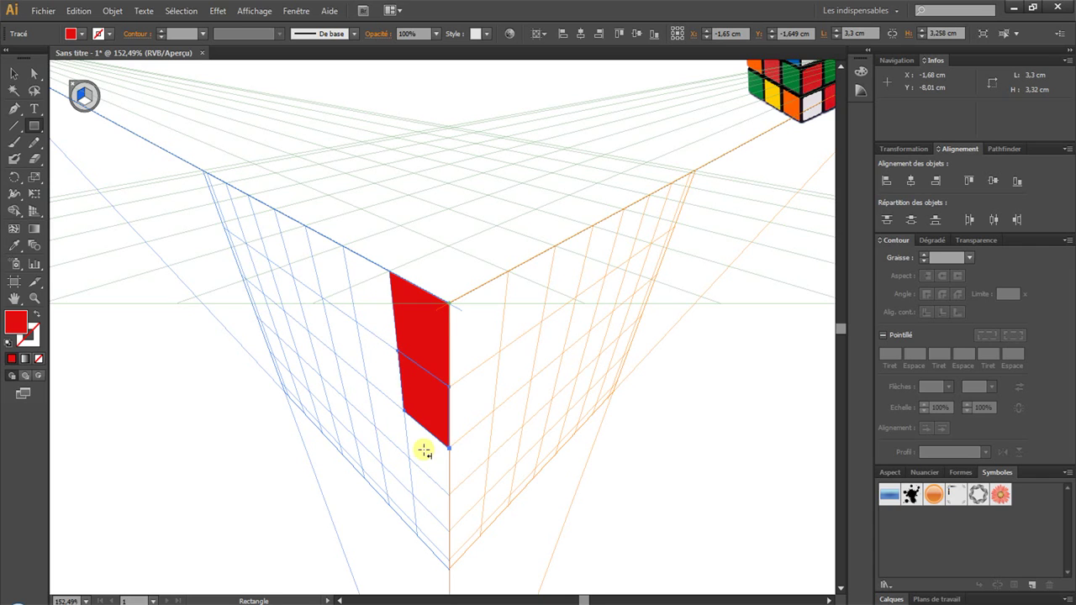
pyautogui.moveTo(405, 412); pyautogui.dragTo(450, 496)
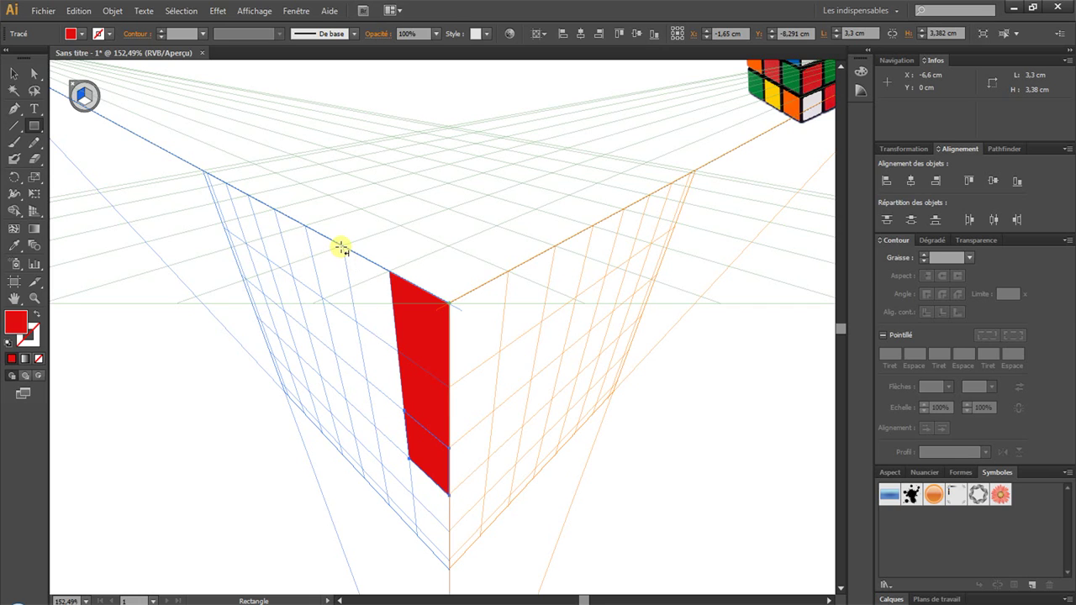
# Step: Fill the left plane's second and third columns with grid-cell rectangles of about 3.3 cm, completing a 3 x 3 left face
pyautogui.moveTo(342, 248); pyautogui.dragTo(404, 409)
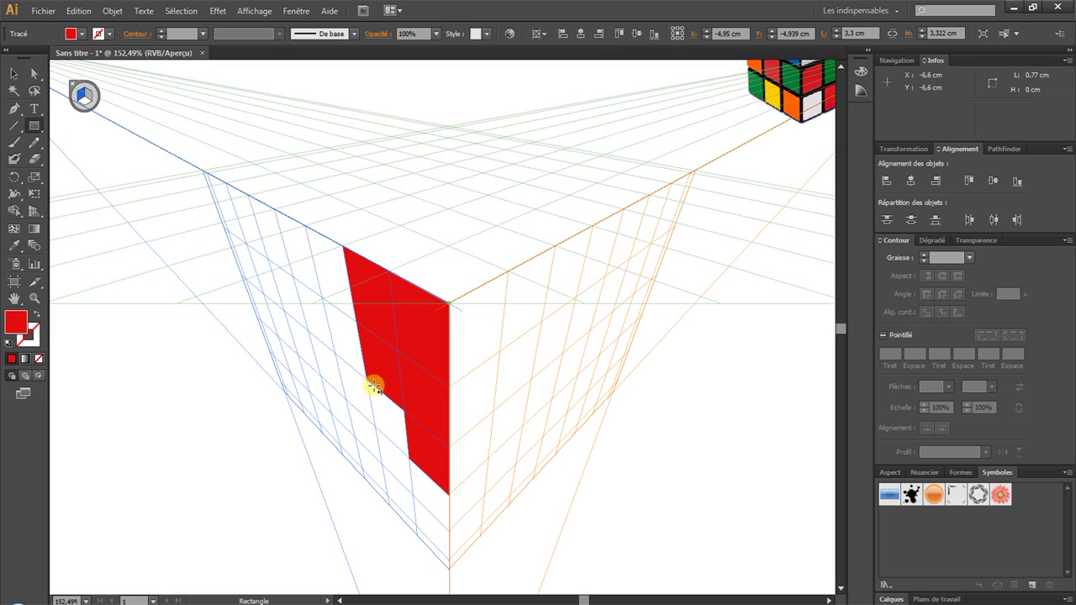
pyautogui.moveTo(406, 454); pyautogui.dragTo(409, 453)
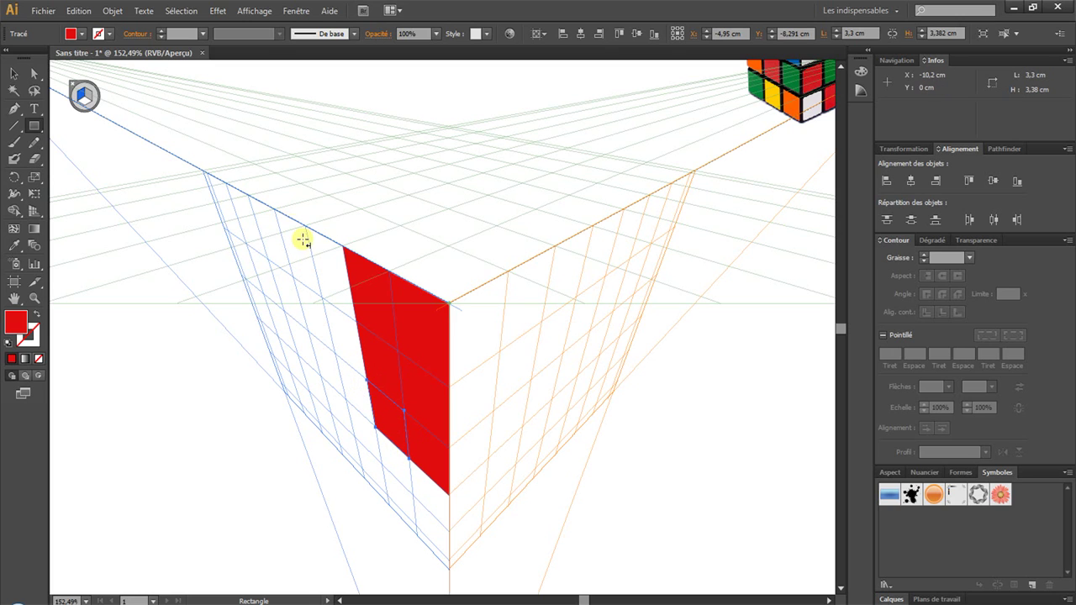
pyautogui.moveTo(306, 227); pyautogui.dragTo(352, 306)
pyautogui.hotkey('ctrl', 'z')
pyautogui.moveTo(305, 227); pyautogui.dragTo(356, 321)
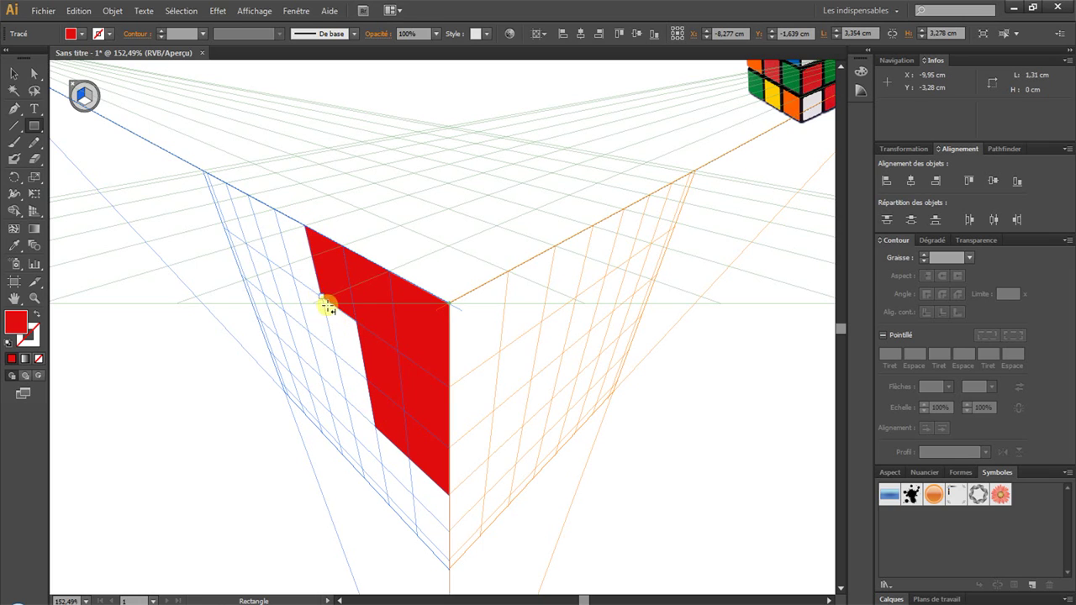
pyautogui.moveTo(360, 367); pyautogui.dragTo(376, 420)
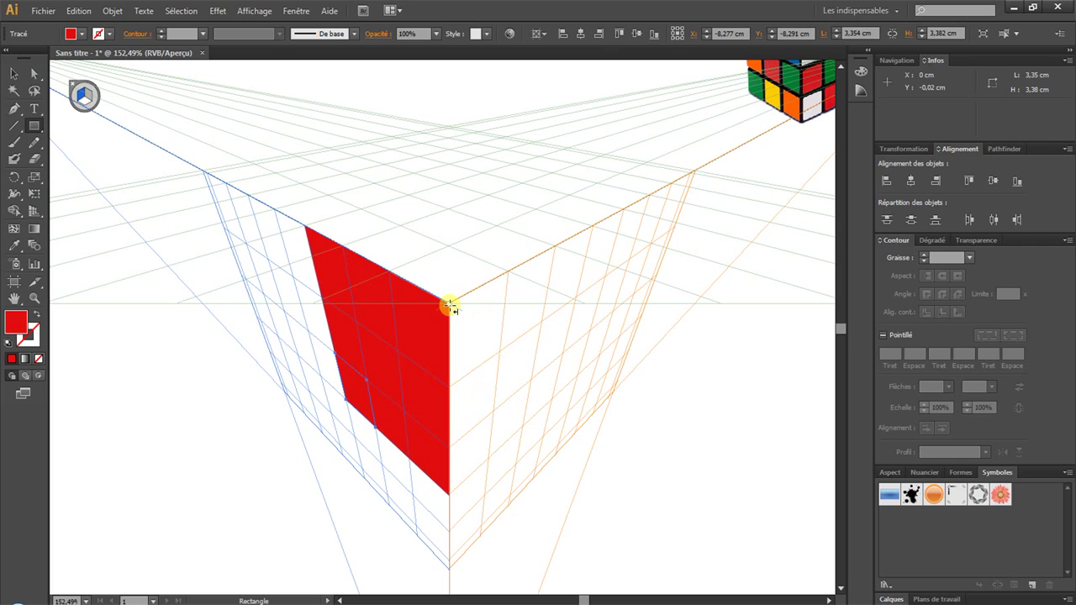
pyautogui.moveTo(450, 304); pyautogui.dragTo(504, 309)
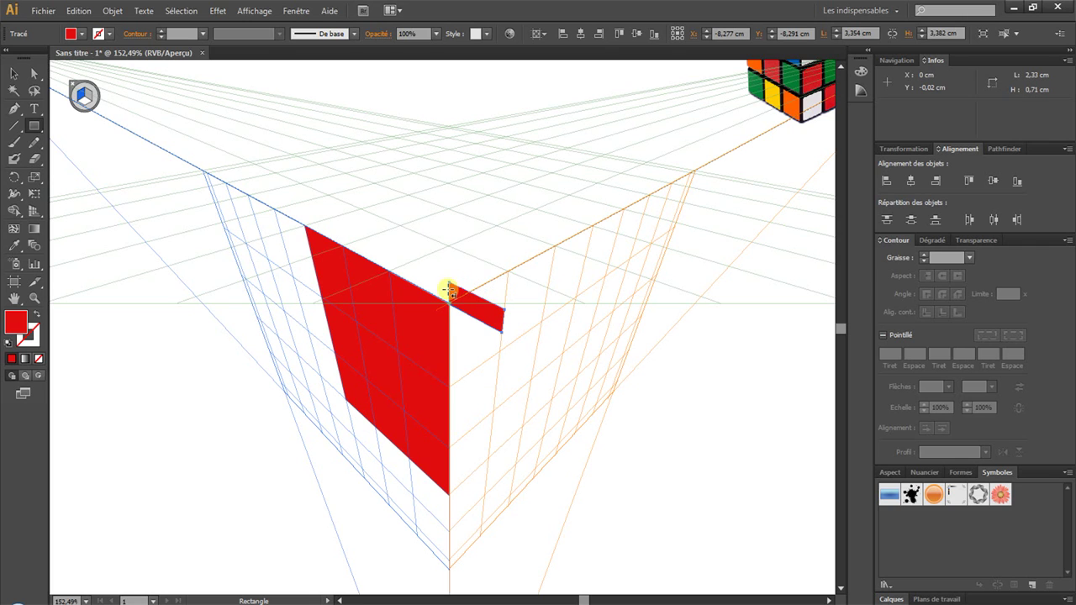
pyautogui.hotkey('shift', 'v')
pyautogui.hotkey('ctrl', 'z')
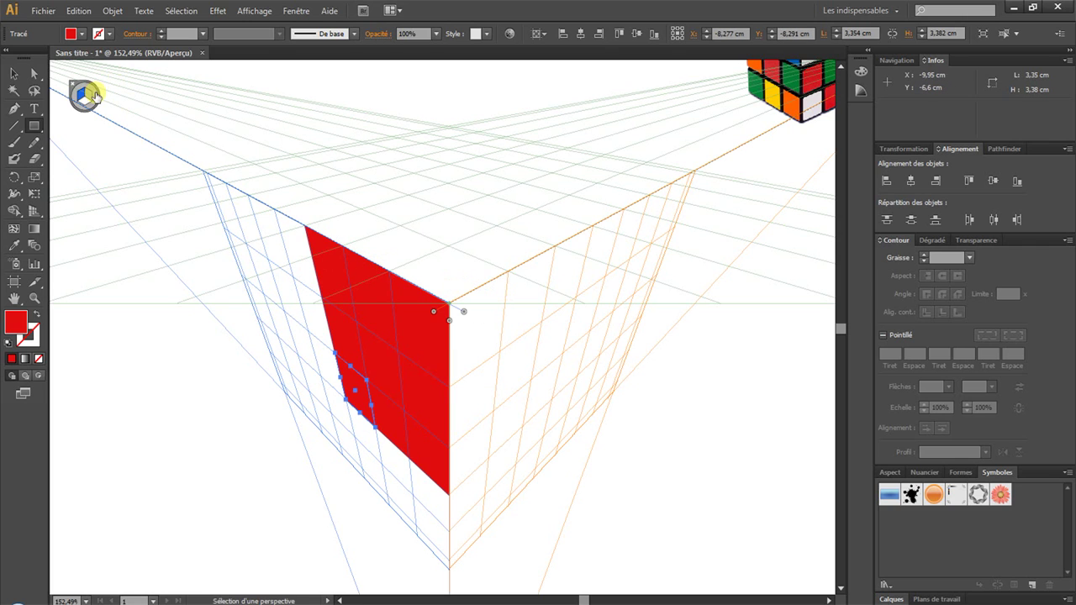
# Step: Activate the right grid plane and draw a 3 x 3 face of rectangles, each about 3.3 cm, outward from the central vertical edge
pyautogui.click(90, 98)
pyautogui.press('m')
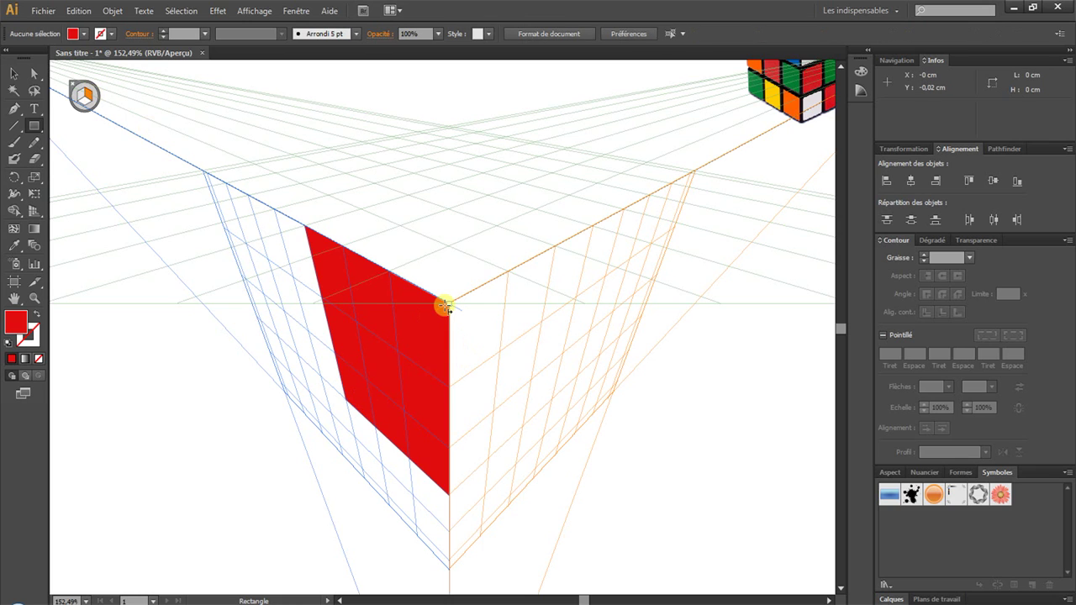
pyautogui.moveTo(450, 304); pyautogui.dragTo(500, 349)
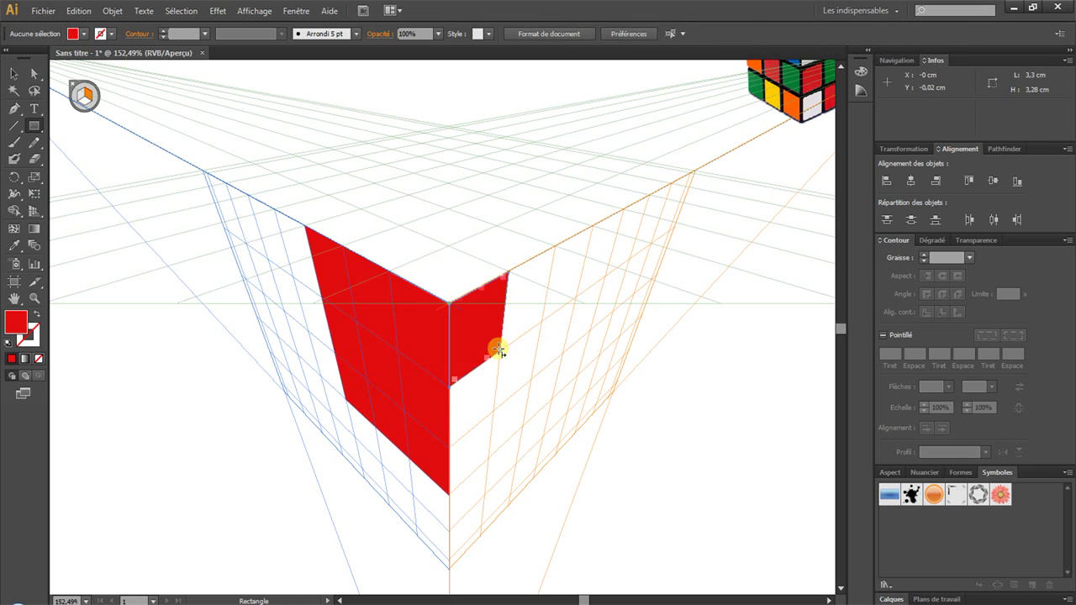
pyautogui.moveTo(450, 386); pyautogui.dragTo(489, 419)
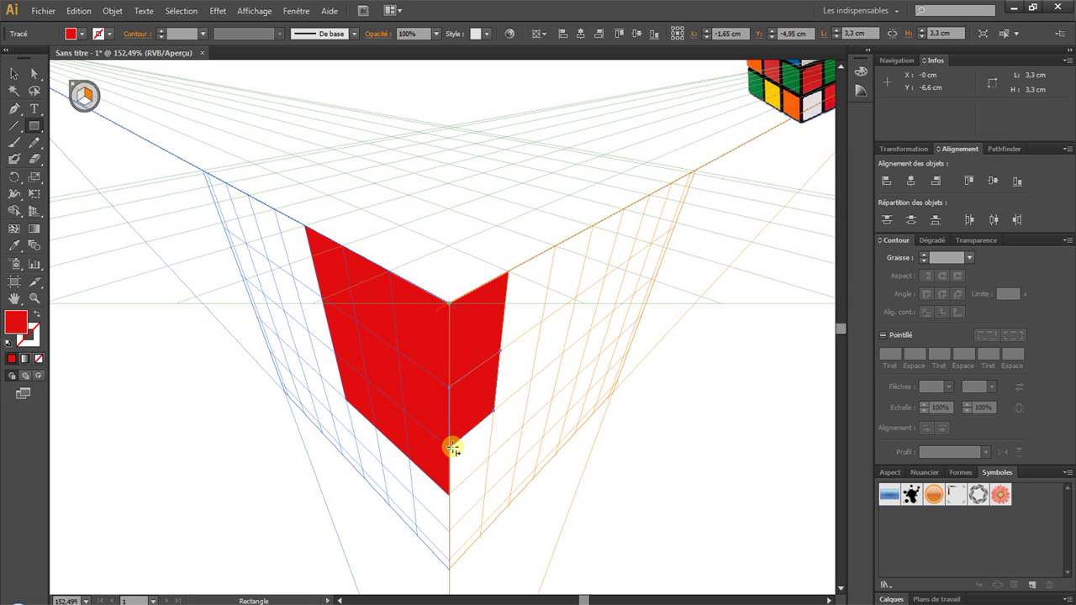
pyautogui.moveTo(450, 450); pyautogui.dragTo(490, 471)
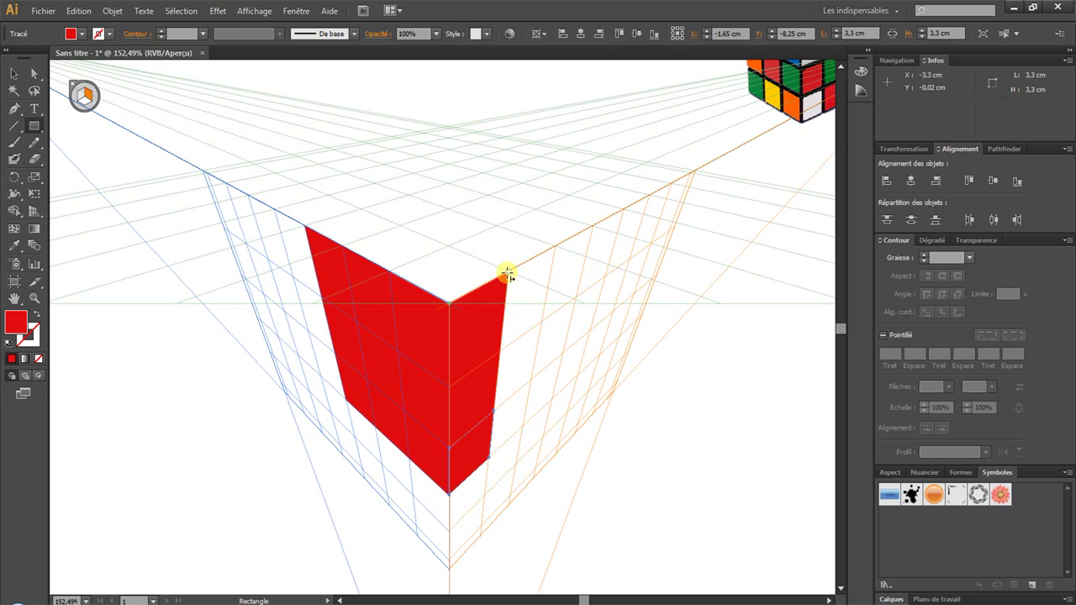
pyautogui.moveTo(508, 273); pyautogui.dragTo(519, 423)
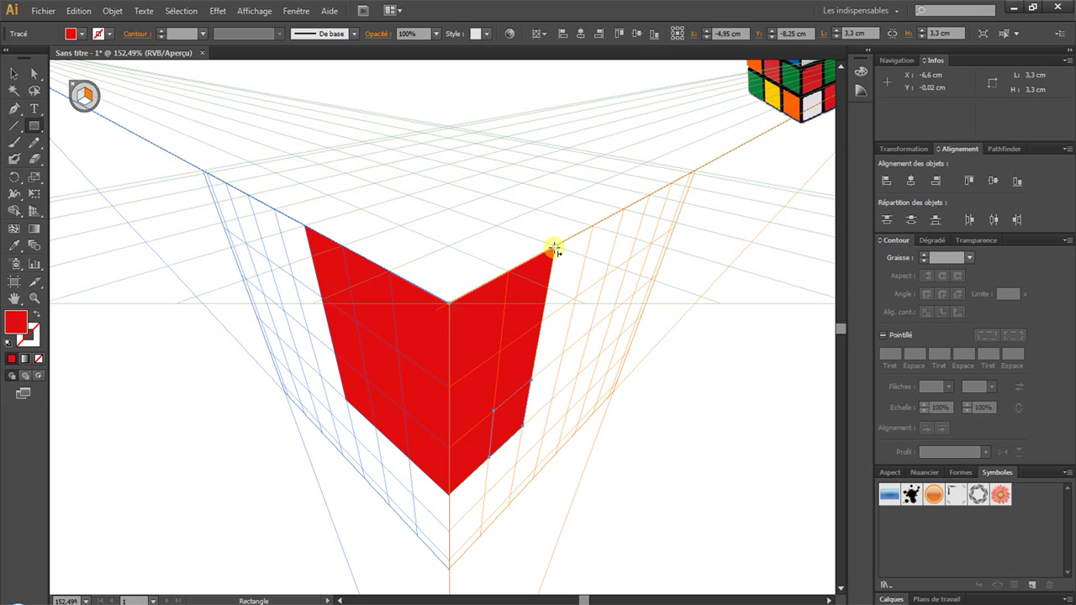
pyautogui.moveTo(556, 246); pyautogui.dragTo(551, 395)
# Step: Activate the horizontal grid plane and cover the cube's top face with 3 x 3 rectangles of about 3.3 cm
pyautogui.hotkey('shift', 'v')
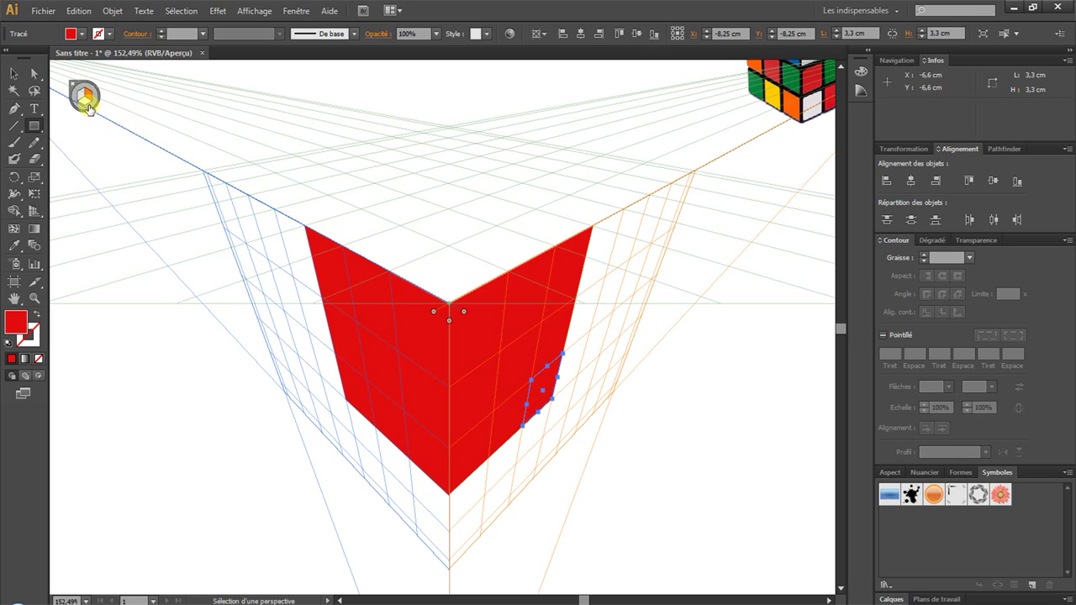
pyautogui.click(85, 98)
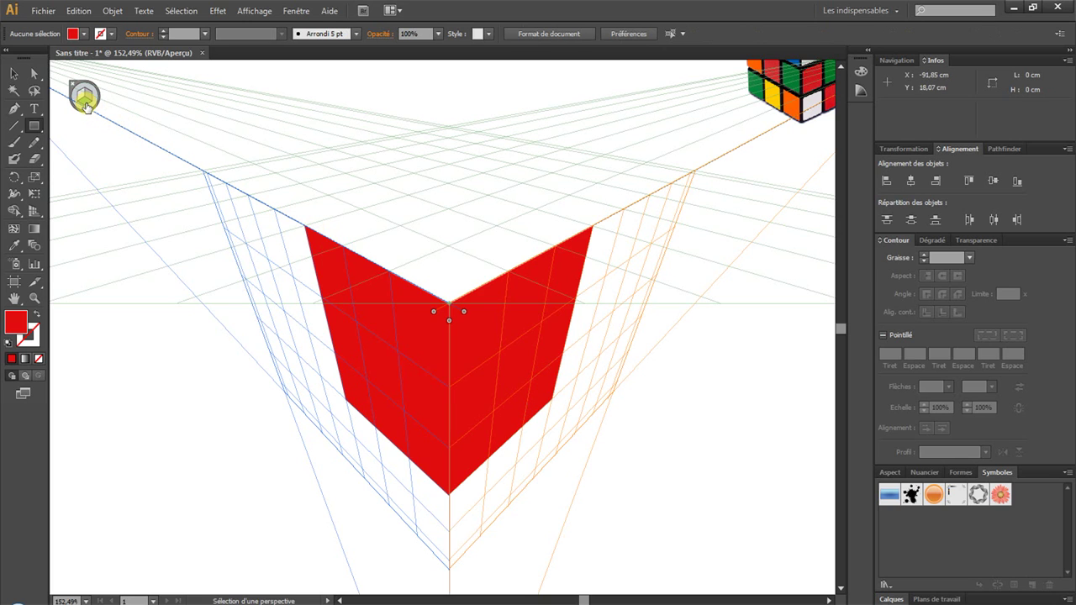
pyautogui.press('m')
pyautogui.moveTo(401, 270); pyautogui.dragTo(498, 276)
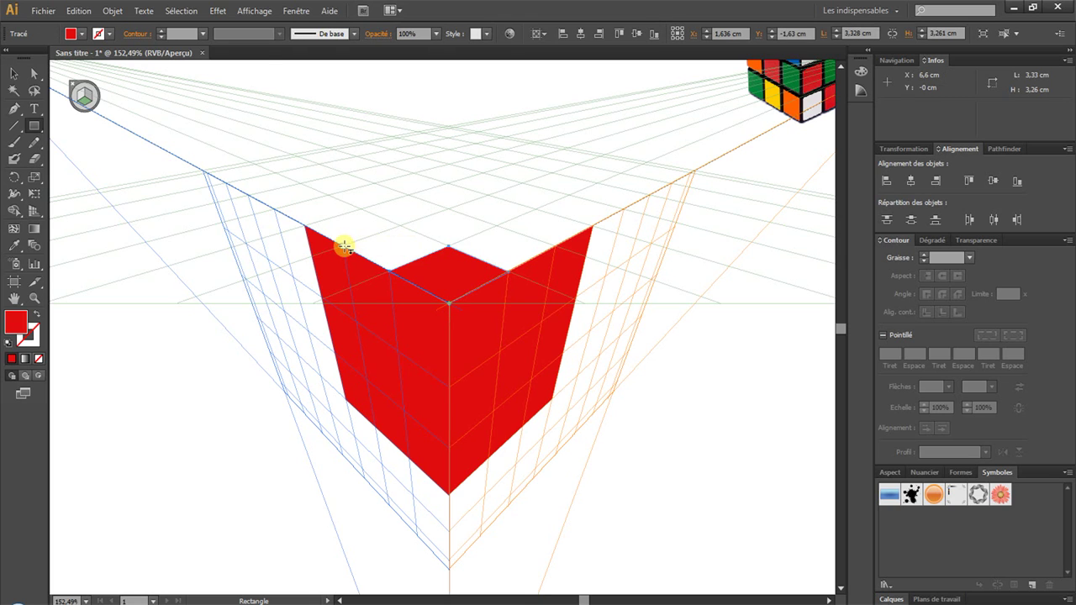
pyautogui.moveTo(345, 246); pyautogui.dragTo(447, 246)
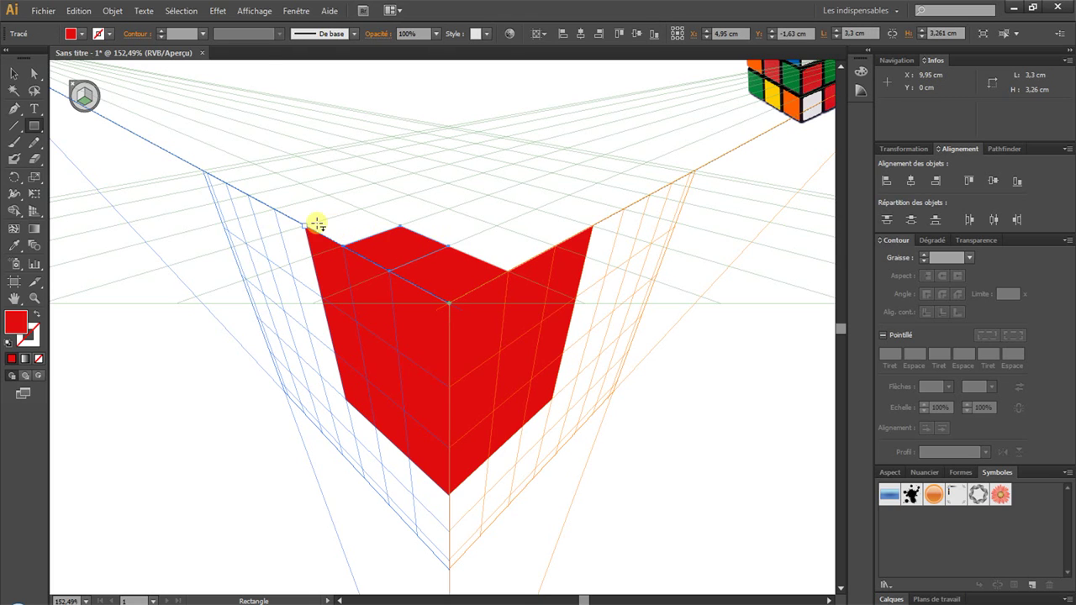
pyautogui.moveTo(306, 225)
pyautogui.mouseDown()
pyautogui.moveTo(384, 228)
pyautogui.moveTo(379, 203)
pyautogui.moveTo(439, 212)
pyautogui.moveTo(481, 197)
pyautogui.mouseUp()
pyautogui.moveTo(401, 224); pyautogui.dragTo(547, 247)
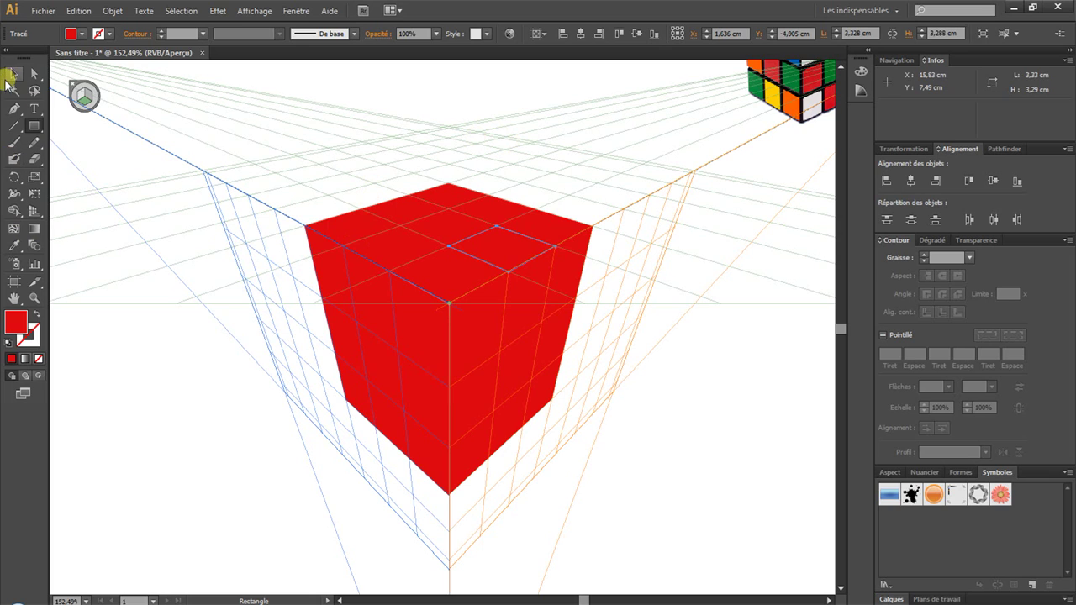
# Step: Colour the left face's upper cell beside the central edge blue, sampling the matching cell of the reference cube with the Eyedropper
pyautogui.click(12, 76)
pyautogui.click(446, 401)
pyautogui.click(487, 248)
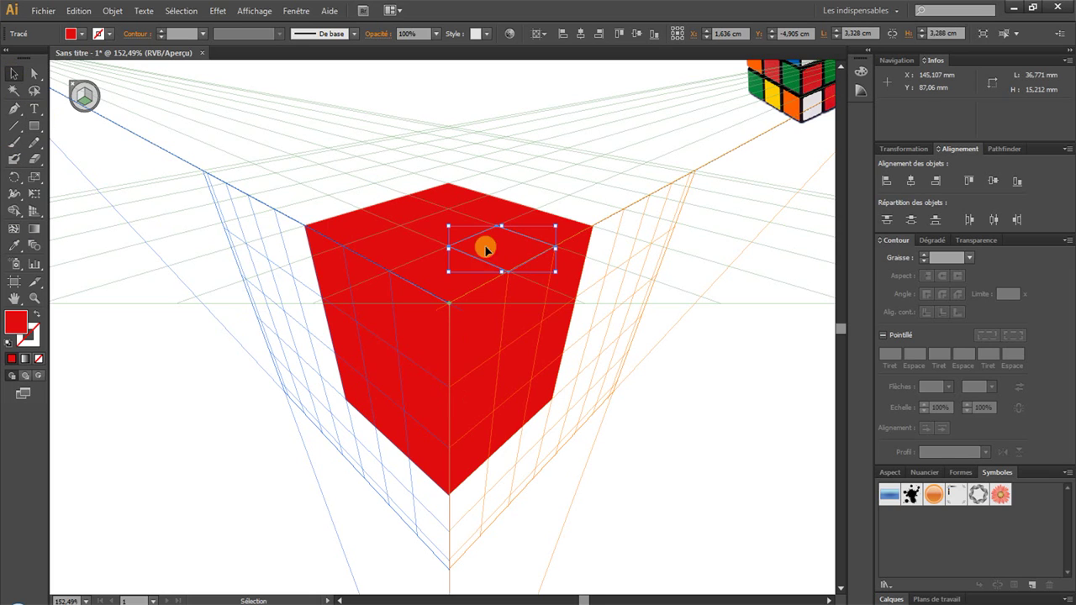
pyautogui.moveTo(423, 341); pyautogui.dragTo(437, 412)
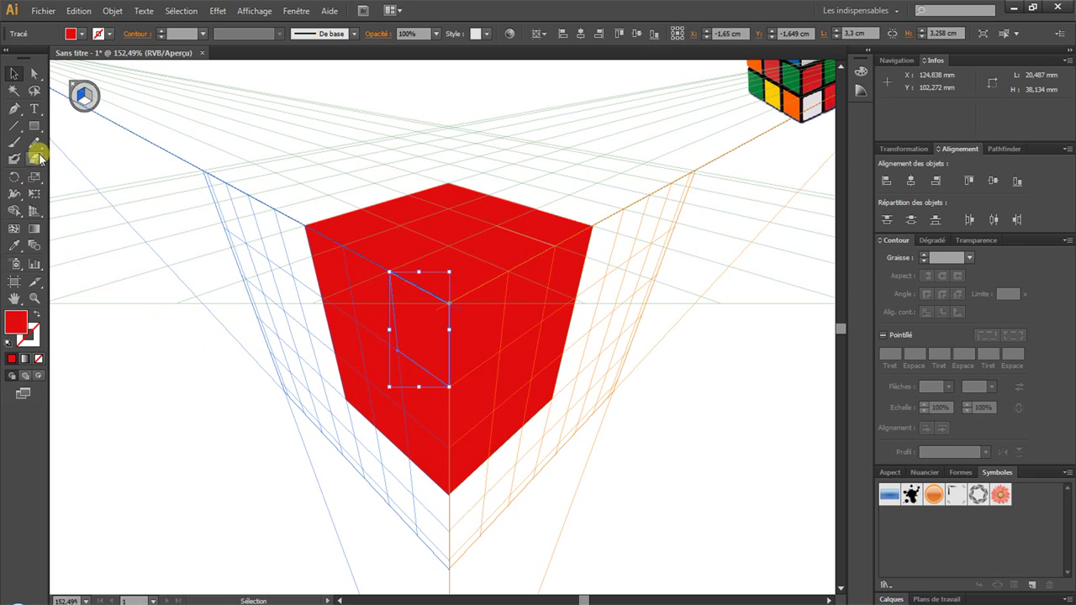
pyautogui.click(14, 246)
pyautogui.click(452, 353)
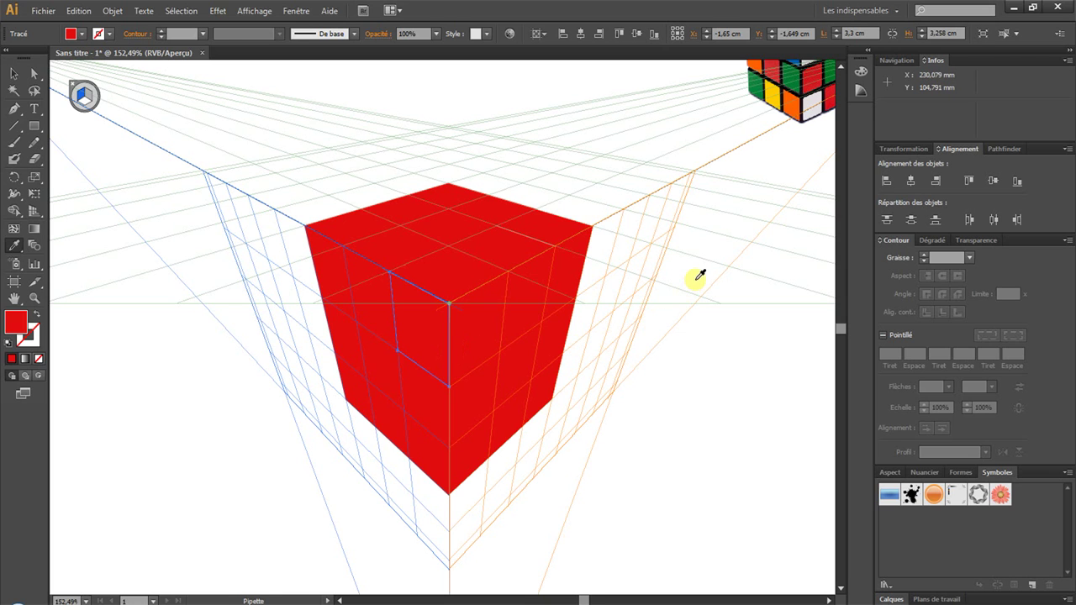
pyautogui.moveTo(701, 275); pyautogui.dragTo(639, 348)
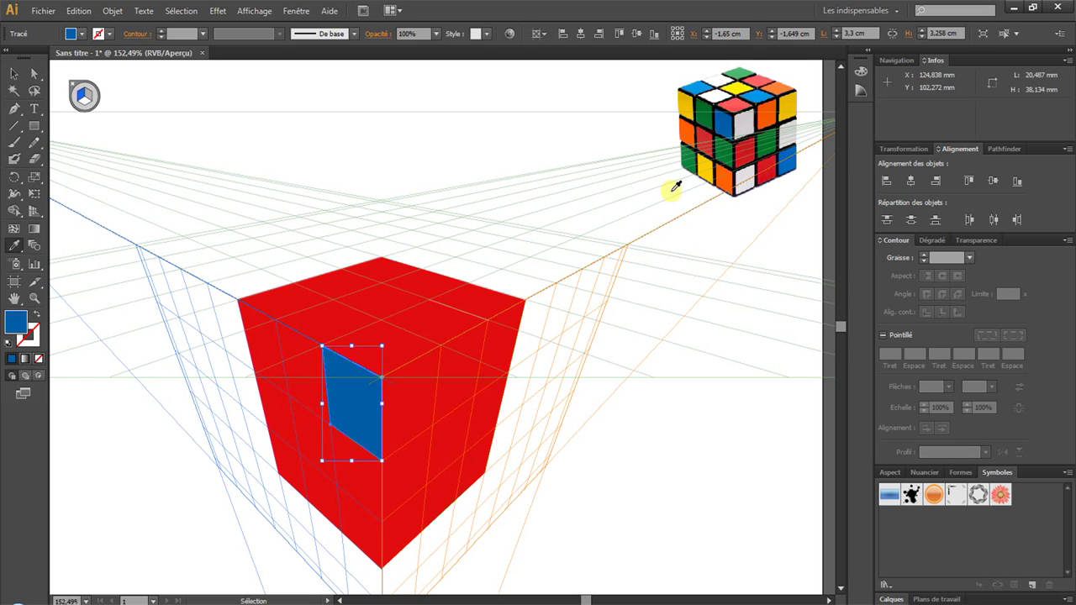
# Step: Colour the two cells below the blue one green and orange, sampling the matching cells of the reference cube
pyautogui.click(353, 485)
pyautogui.press('i')
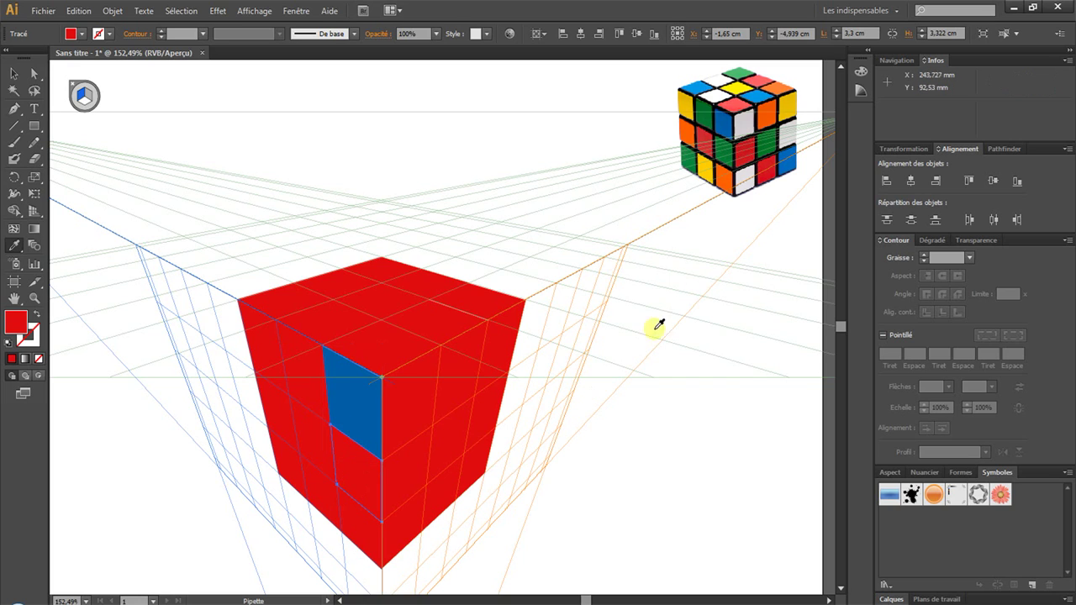
pyautogui.click(723, 142)
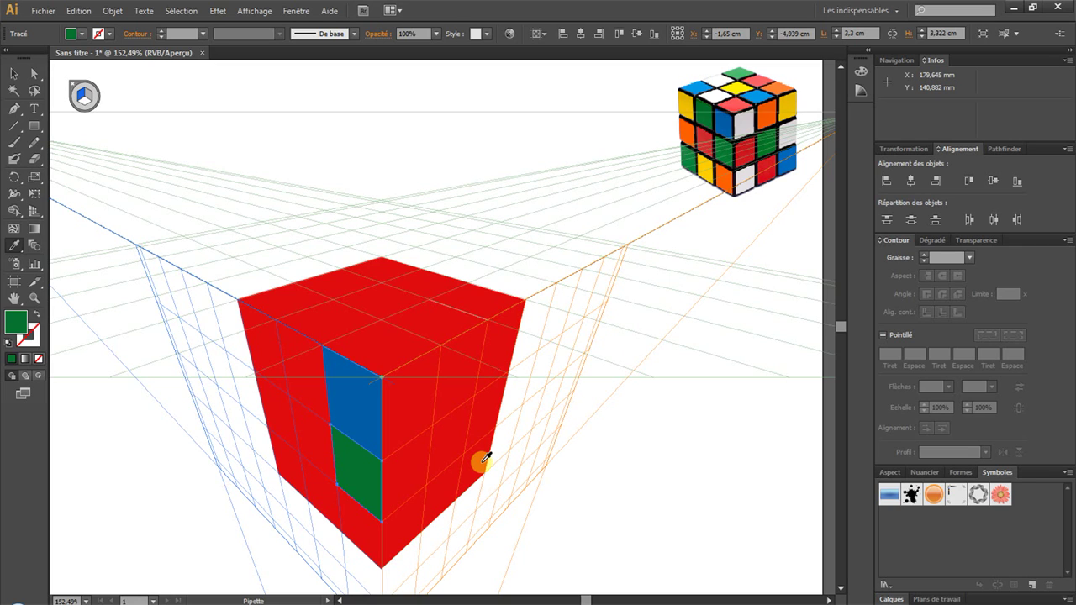
pyautogui.press('v')
pyautogui.click(365, 533)
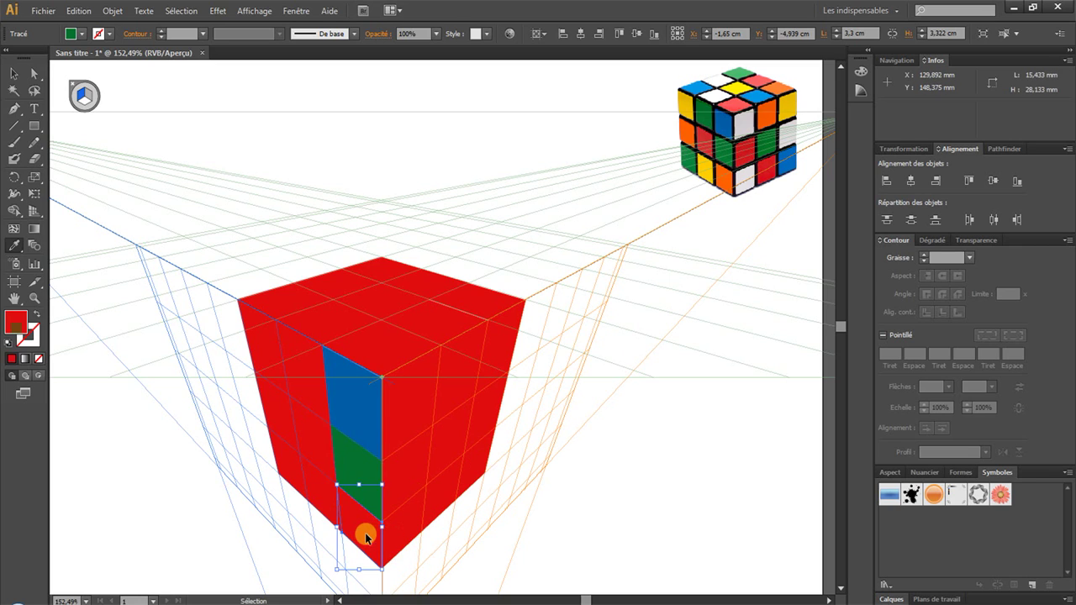
pyautogui.press('i')
pyautogui.click(729, 176)
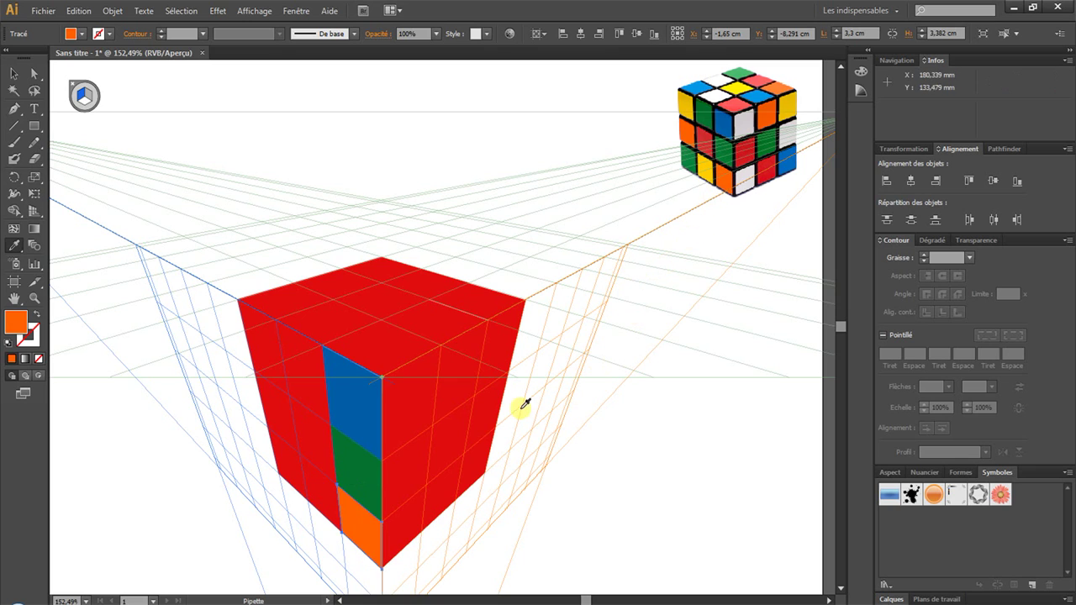
# Step: Colour the left face's middle column yellow, red and green from bottom to top, sampling the matching cells of the reference cube
pyautogui.keyDown('ctrl'); pyautogui.click(310, 497); pyautogui.keyUp('ctrl')
pyautogui.click(698, 166)
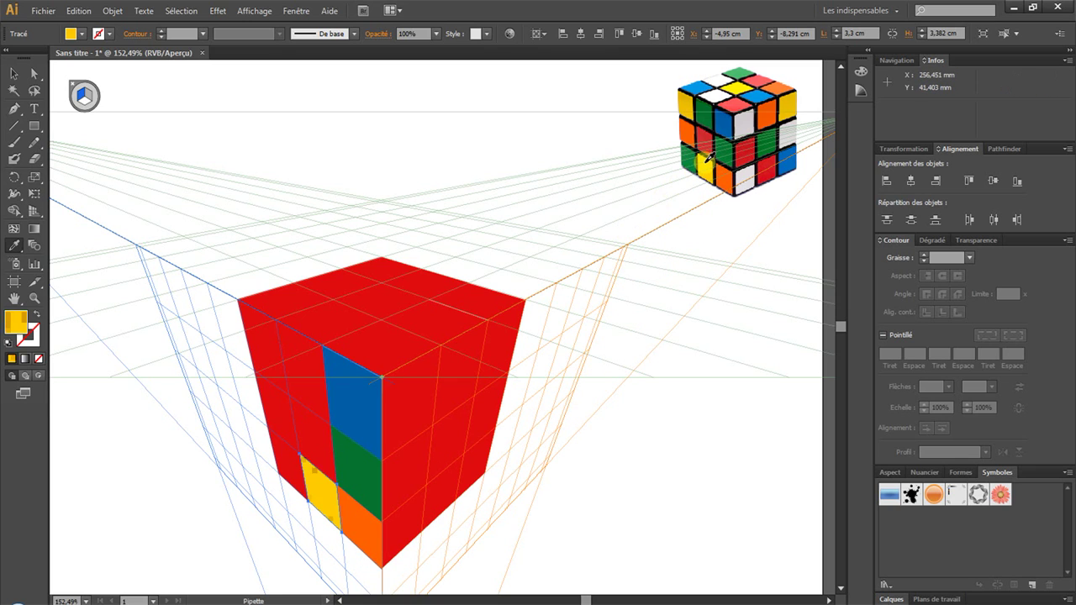
pyautogui.keyDown('ctrl'); pyautogui.click(307, 427); pyautogui.keyUp('ctrl')
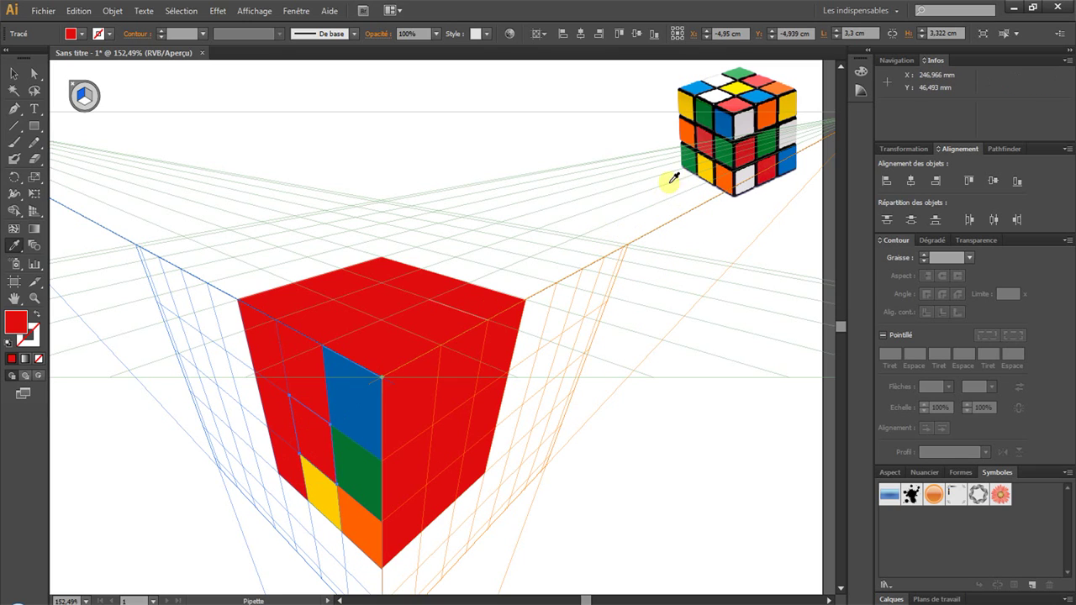
pyautogui.click(708, 141)
pyautogui.keyDown('ctrl'); pyautogui.click(318, 373); pyautogui.keyUp('ctrl')
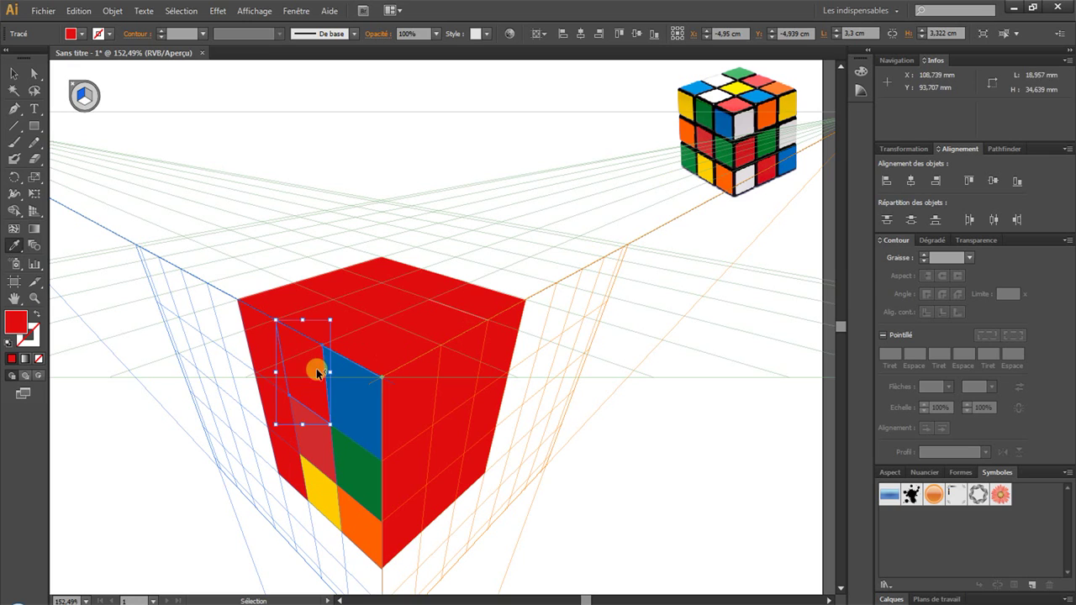
pyautogui.click(706, 113)
# Step: Colour the left face's outer column yellow, orange and green from top to bottom, sampling the matching reference cells
pyautogui.keyDown('ctrl'); pyautogui.click(265, 338); pyautogui.keyUp('ctrl')
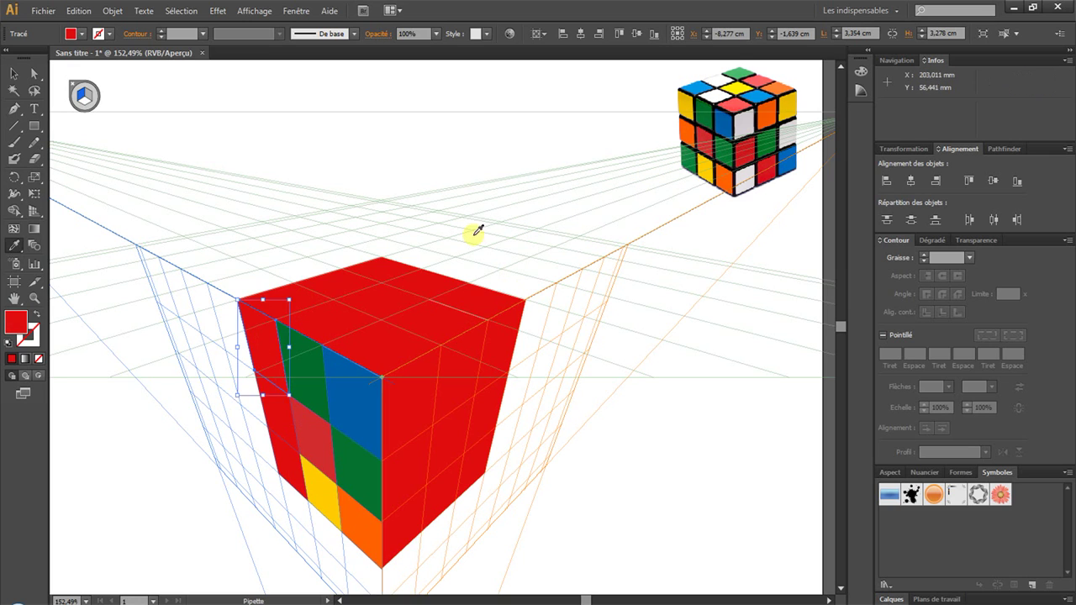
pyautogui.click(688, 104)
pyautogui.keyDown('ctrl'); pyautogui.click(282, 410); pyautogui.keyUp('ctrl')
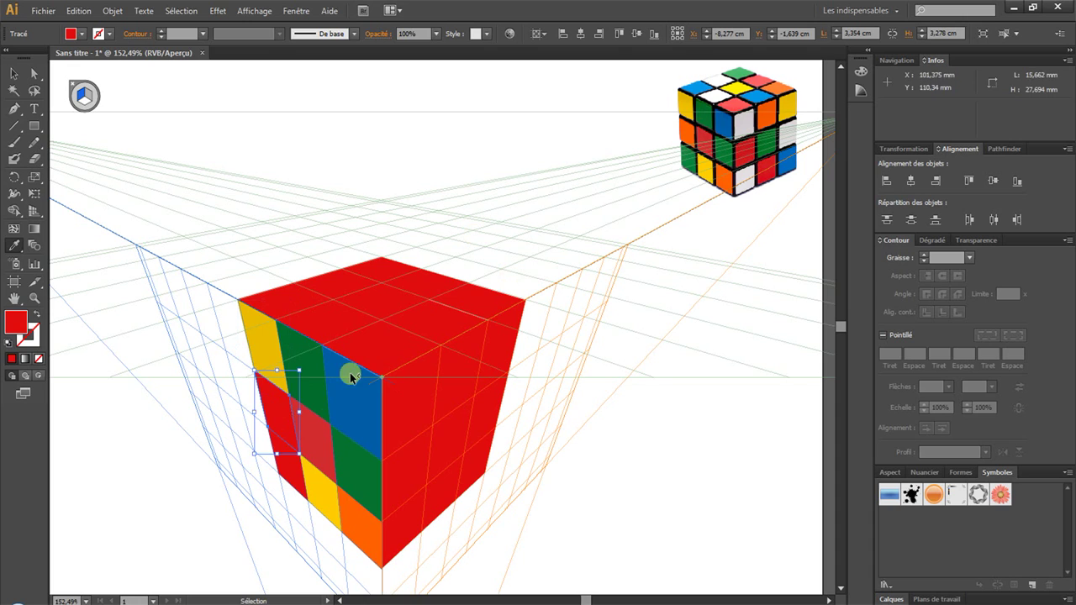
pyautogui.click(688, 131)
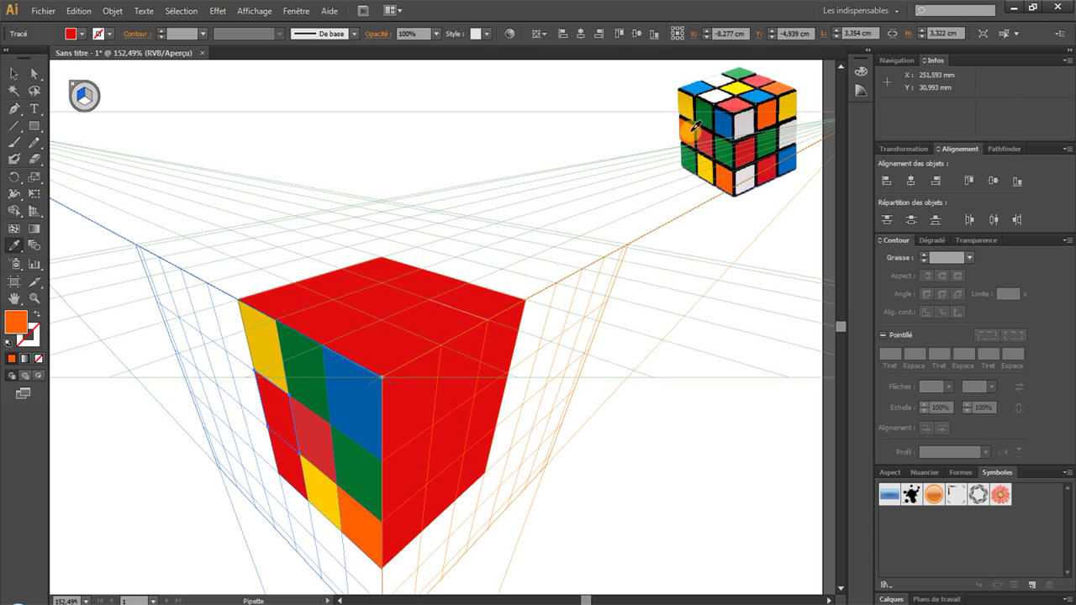
pyautogui.keyDown('ctrl'); pyautogui.click(288, 461); pyautogui.keyUp('ctrl')
pyautogui.click(688, 155)
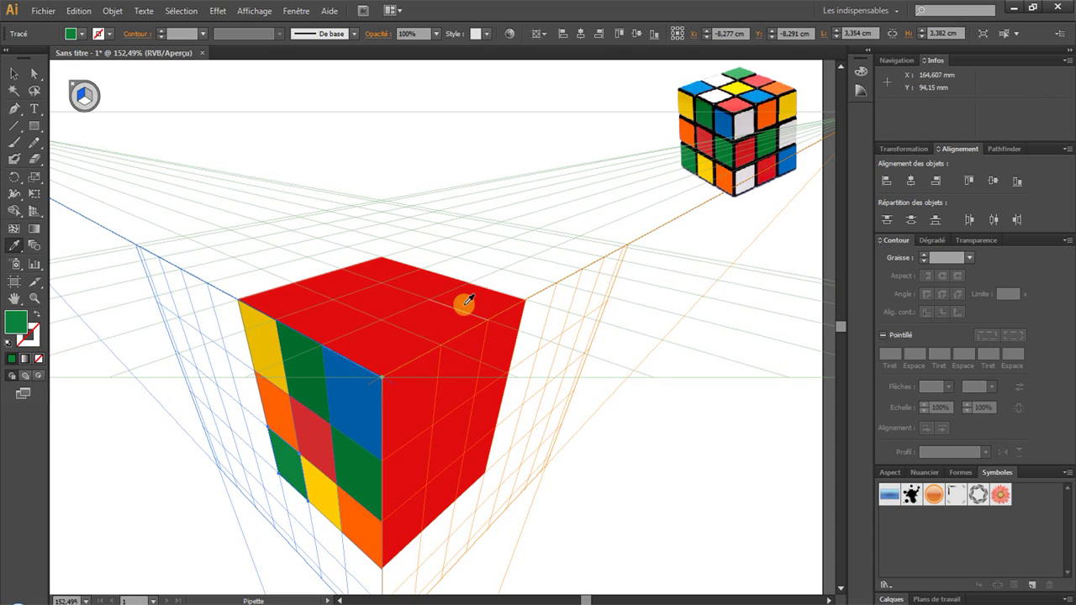
# Step: Colour the top face's rear-left row blue, white and green towards the back corner, sampling the matching reference cells
pyautogui.keyDown('ctrl'); pyautogui.click(296, 287); pyautogui.keyUp('ctrl')
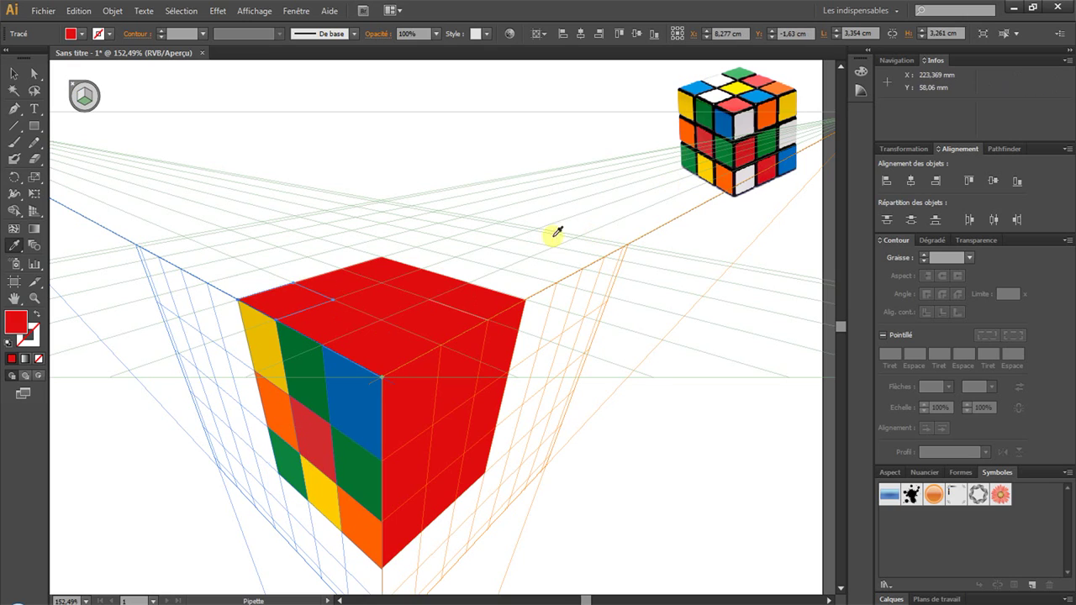
pyautogui.click(695, 88)
pyautogui.keyDown('ctrl'); pyautogui.click(347, 276); pyautogui.keyUp('ctrl')
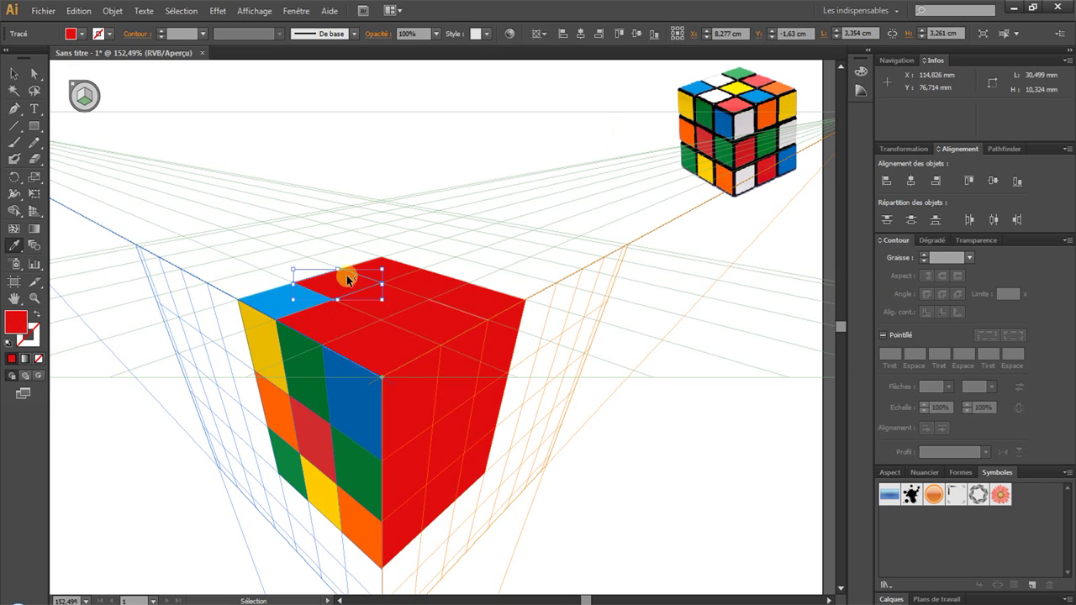
pyautogui.click(715, 92)
pyautogui.keyDown('ctrl'); pyautogui.click(395, 267); pyautogui.keyUp('ctrl')
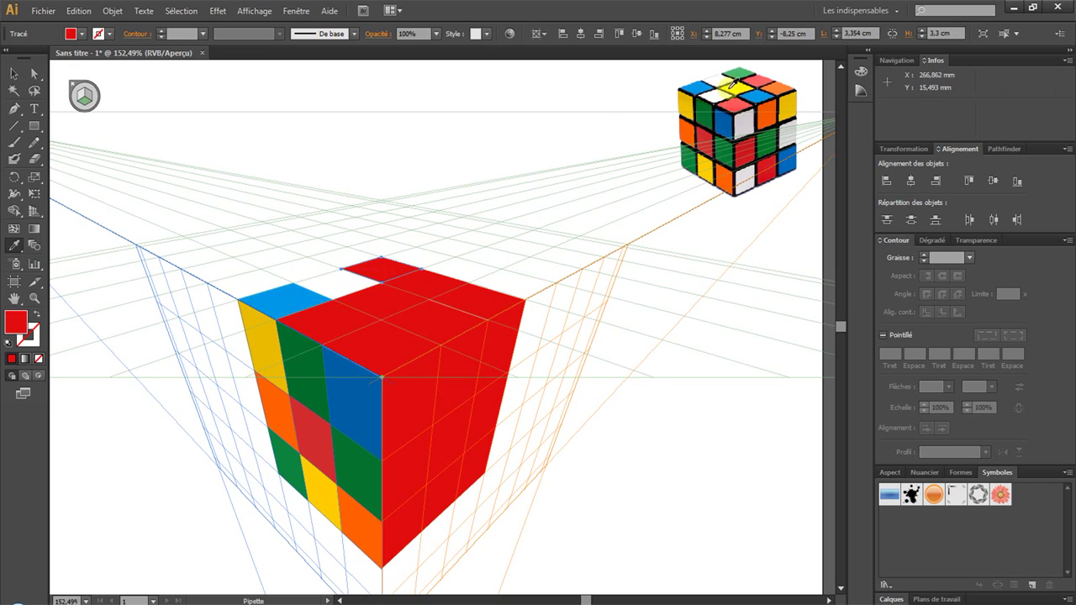
pyautogui.click(736, 74)
# Step: Colour the top face's middle row white, yellow and light red from front to back, sampling the matching reference cells
pyautogui.keyDown('ctrl'); pyautogui.click(334, 321); pyautogui.keyUp('ctrl')
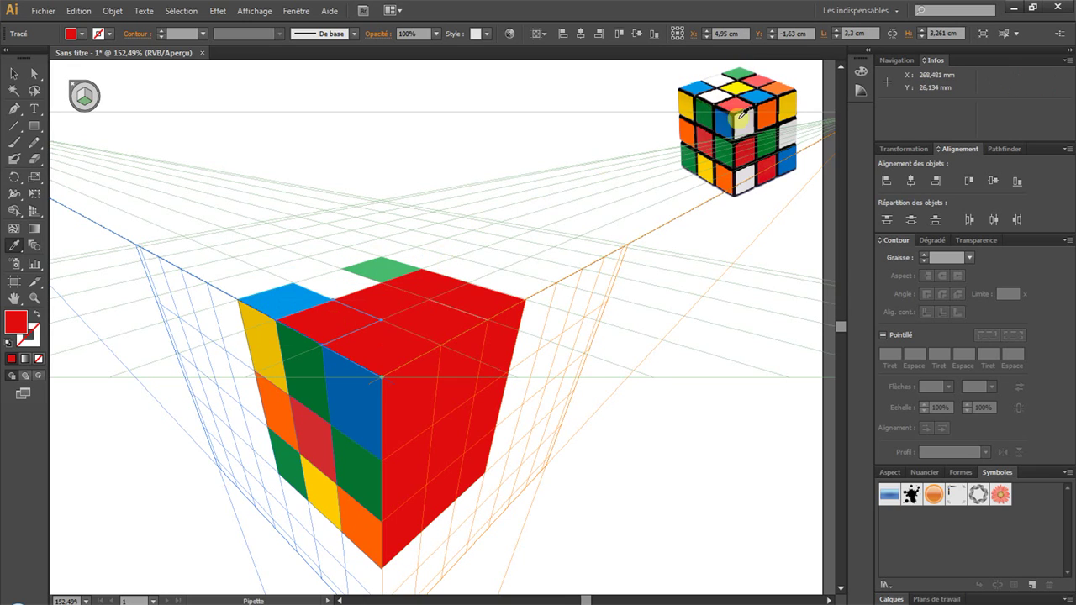
pyautogui.click(713, 94)
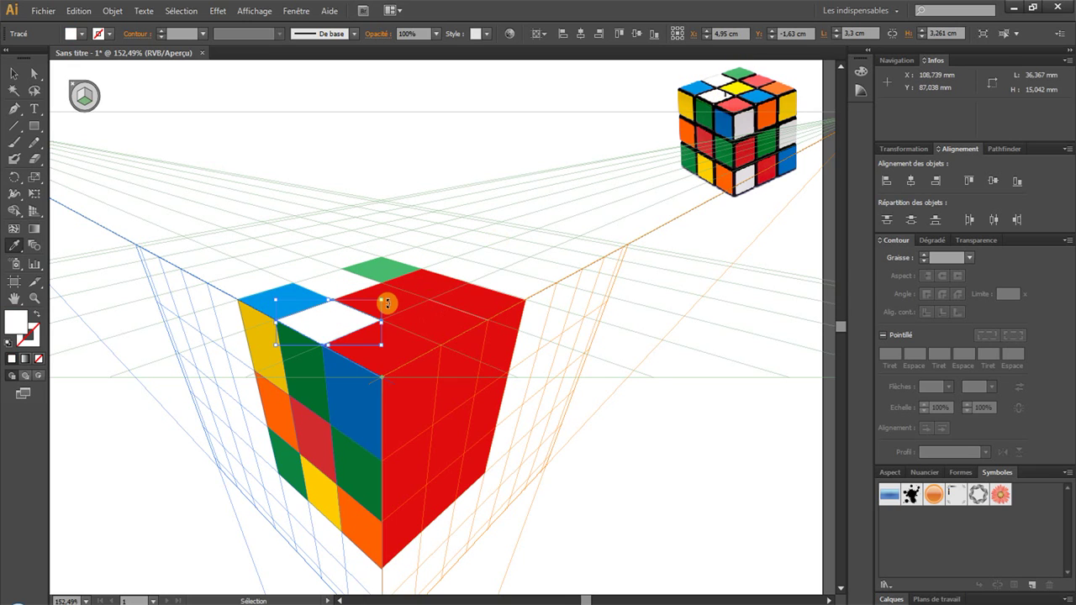
pyautogui.keyDown('ctrl'); pyautogui.click(408, 296); pyautogui.keyUp('ctrl')
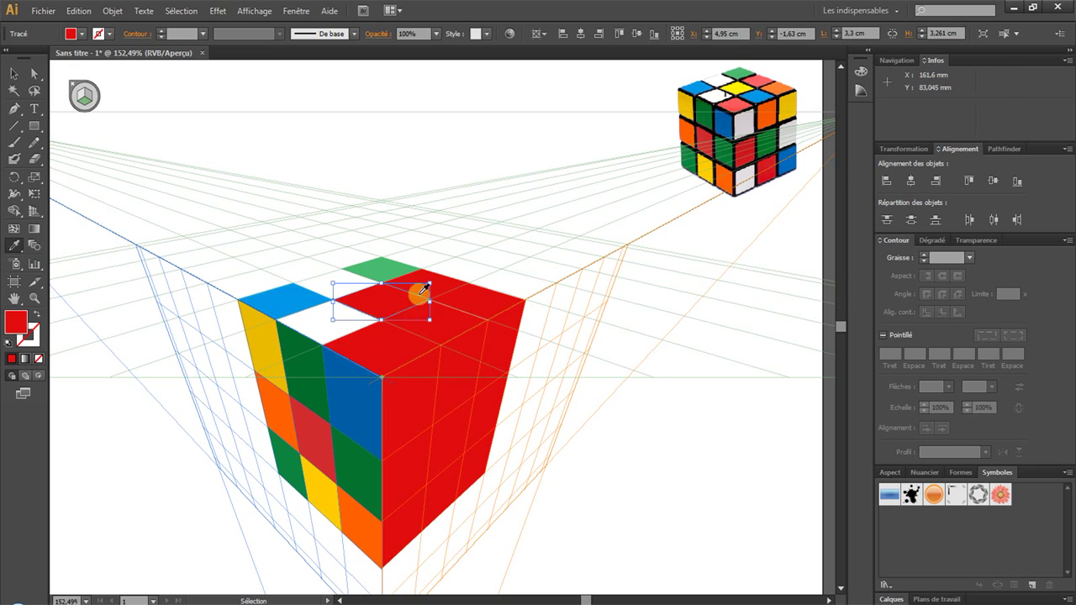
pyautogui.click(739, 88)
pyautogui.keyDown('ctrl'); pyautogui.click(444, 280); pyautogui.keyUp('ctrl')
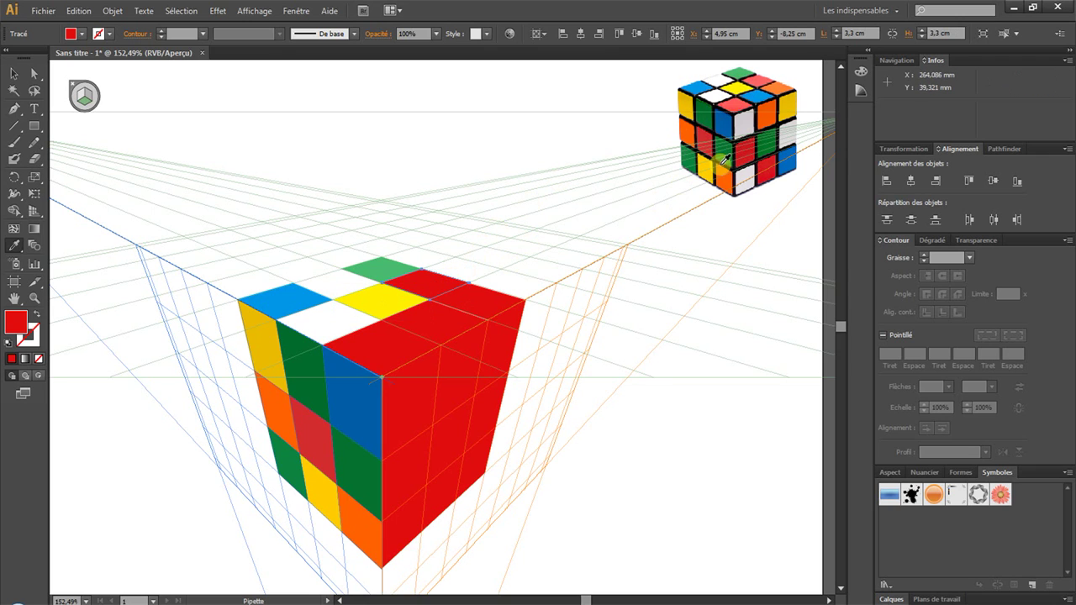
pyautogui.click(752, 81)
# Step: Colour the top face's row along the right face orange, blue and light red towards the front corner, using the reference cube's colours
pyautogui.keyDown('ctrl'); pyautogui.click(486, 302); pyautogui.keyUp('ctrl')
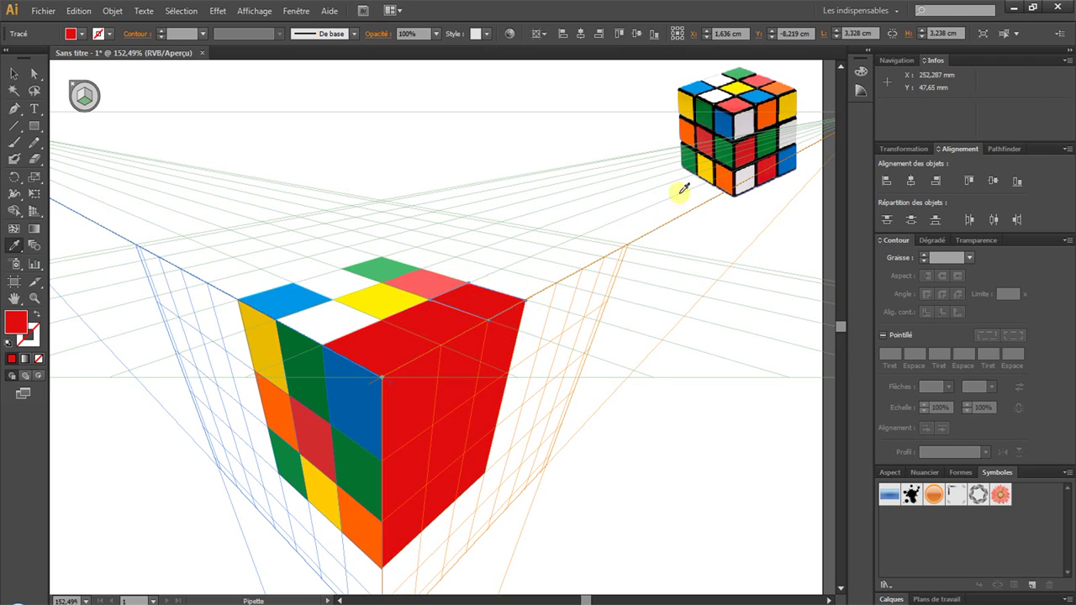
pyautogui.click(779, 88)
pyautogui.keyDown('ctrl'); pyautogui.click(425, 328); pyautogui.keyUp('ctrl')
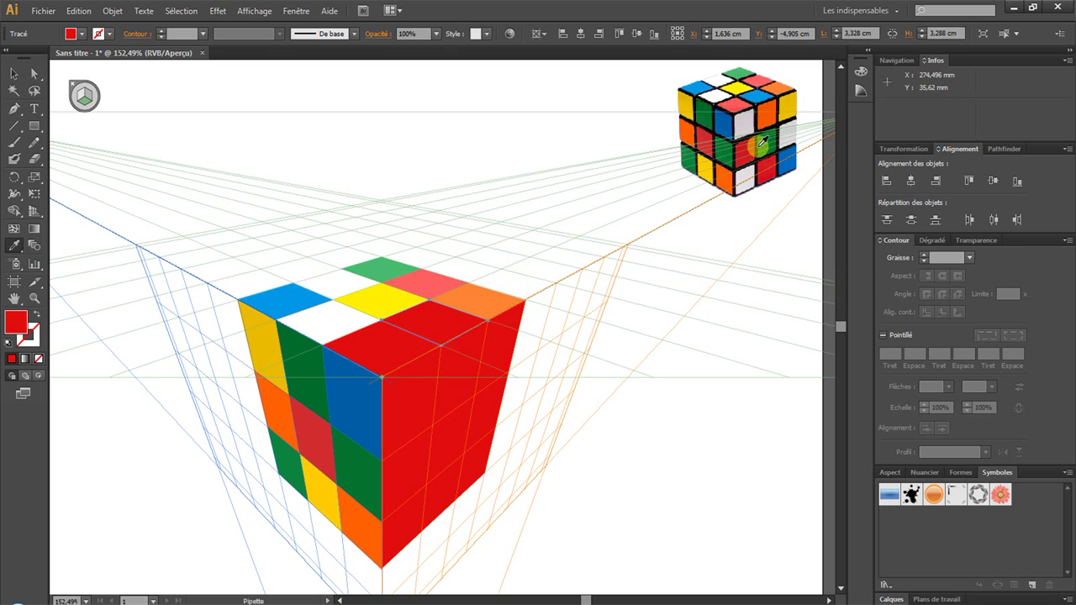
pyautogui.click(756, 98)
pyautogui.keyDown('ctrl'); pyautogui.click(391, 357); pyautogui.keyUp('ctrl')
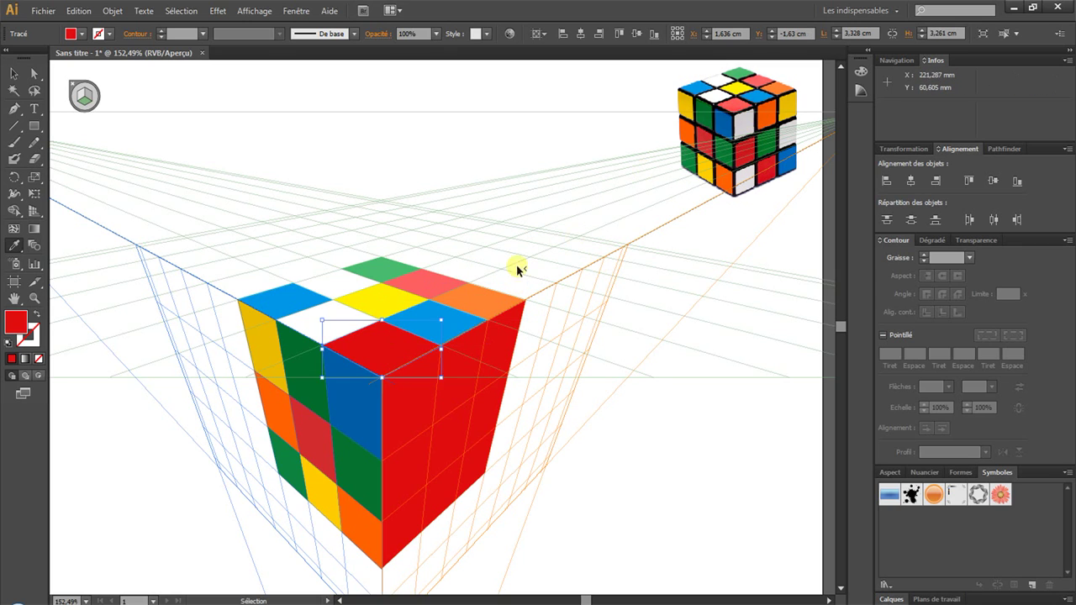
pyautogui.click(737, 99)
# Step: Colour the right face's upper row light grey, orange and yellow outward from the central edge, sampling the matching reference cells
pyautogui.keyDown('ctrl'); pyautogui.click(427, 380); pyautogui.keyUp('ctrl')
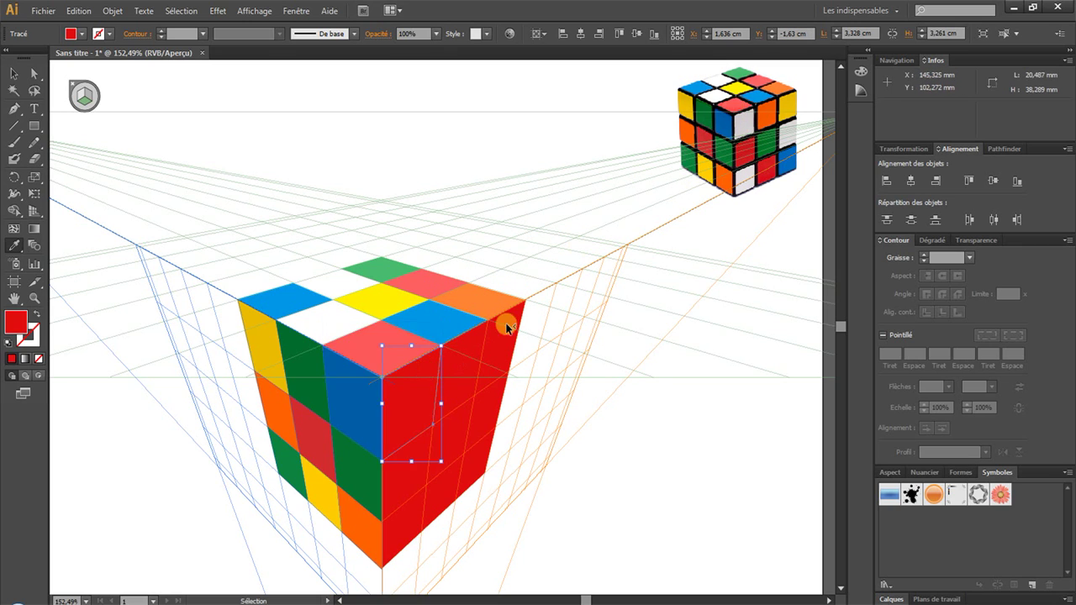
pyautogui.click(747, 128)
pyautogui.keyDown('ctrl'); pyautogui.click(459, 370); pyautogui.keyUp('ctrl')
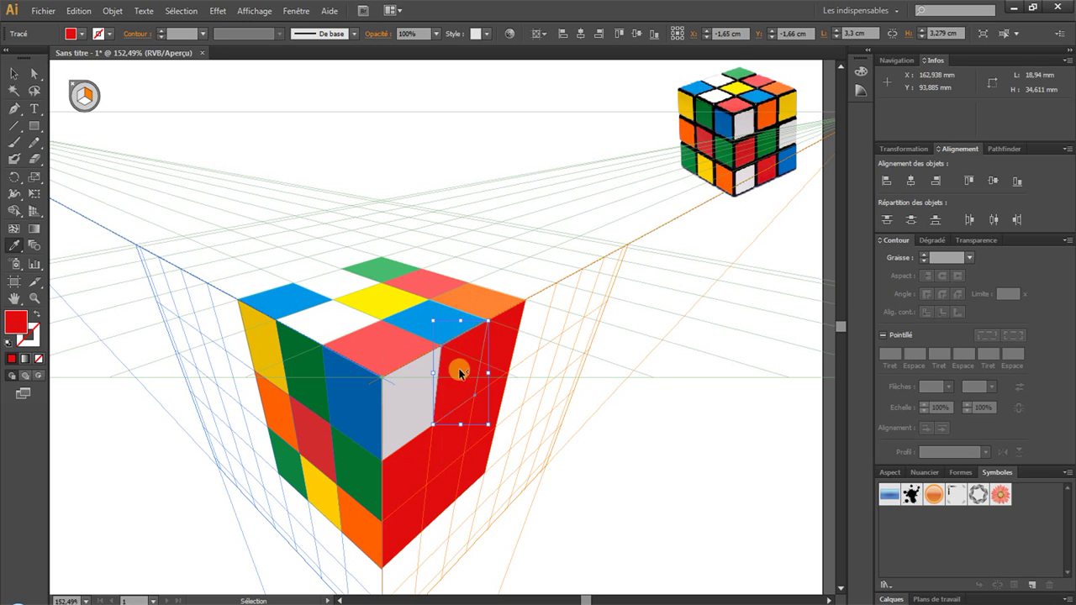
pyautogui.click(766, 114)
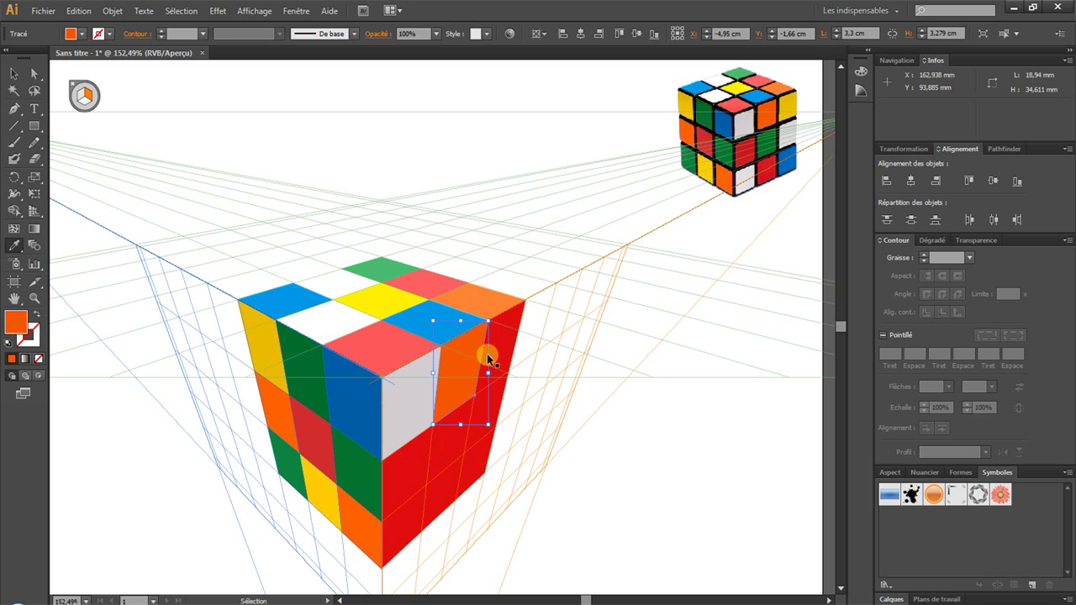
pyautogui.keyDown('ctrl'); pyautogui.click(500, 349); pyautogui.keyUp('ctrl')
# Step: Colour the right face's middle row red, green and light grey outward from the central edge, sampling the matching reference cells
pyautogui.keyDown('ctrl'); pyautogui.click(409, 469); pyautogui.keyUp('ctrl')
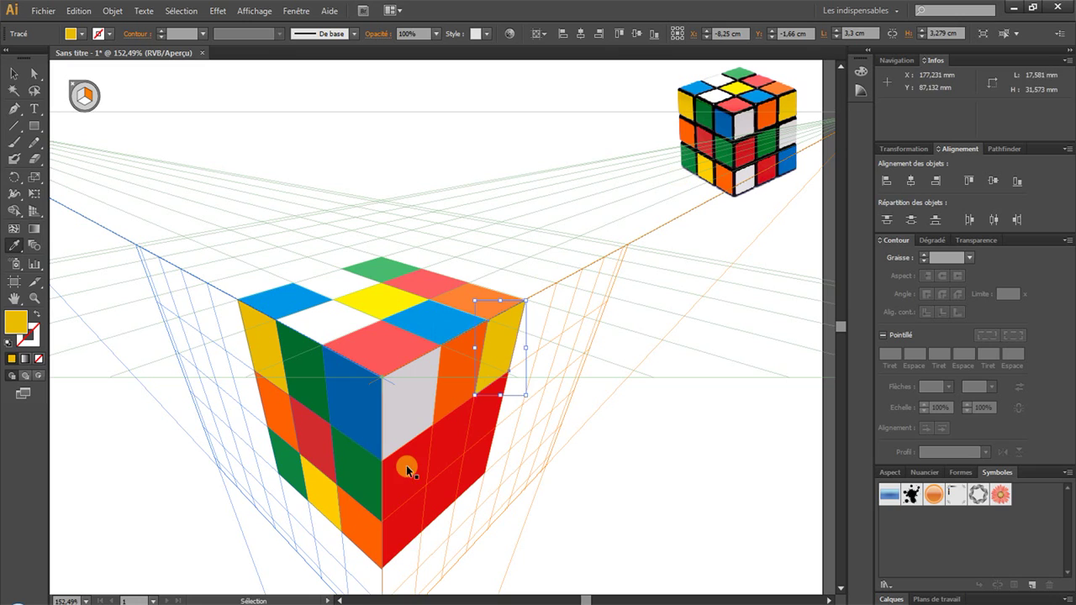
pyautogui.click(737, 158)
pyautogui.keyDown('ctrl'); pyautogui.click(447, 440); pyautogui.keyUp('ctrl')
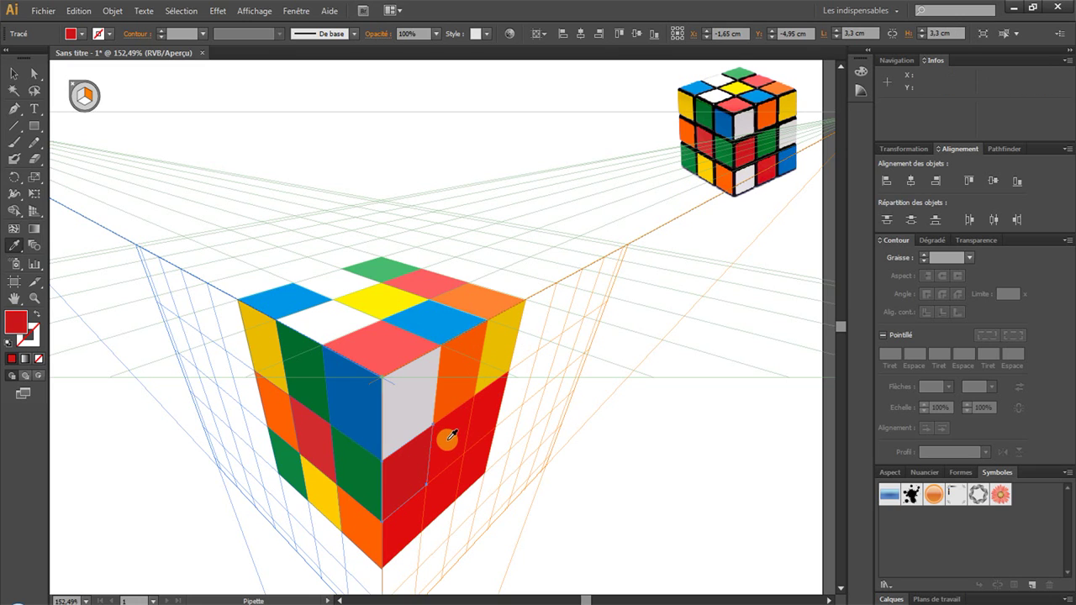
pyautogui.click(766, 139)
pyautogui.keyDown('ctrl'); pyautogui.click(492, 411); pyautogui.keyUp('ctrl')
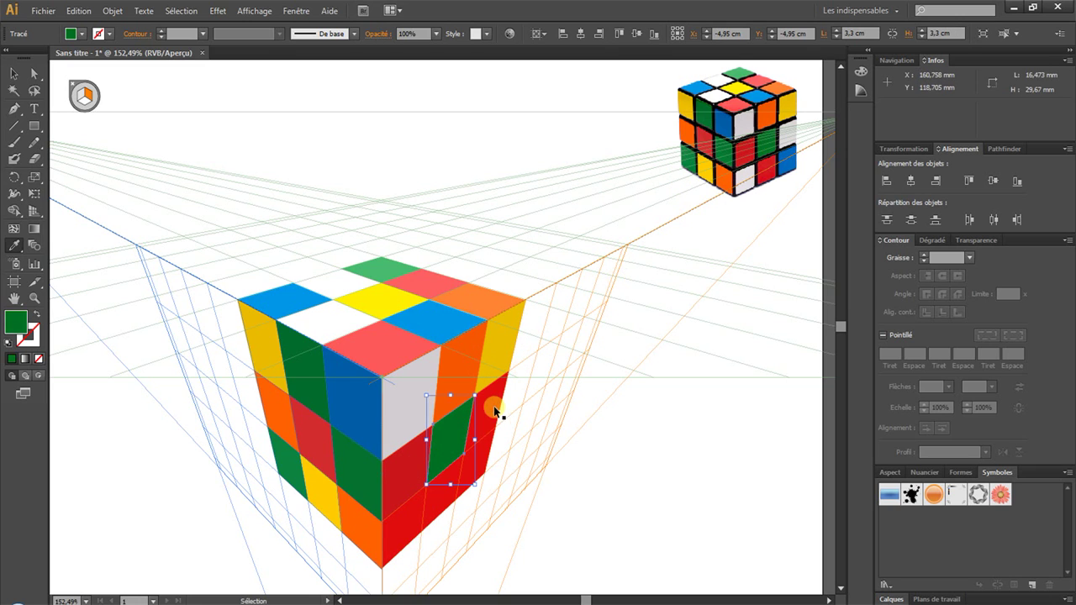
pyautogui.click(788, 128)
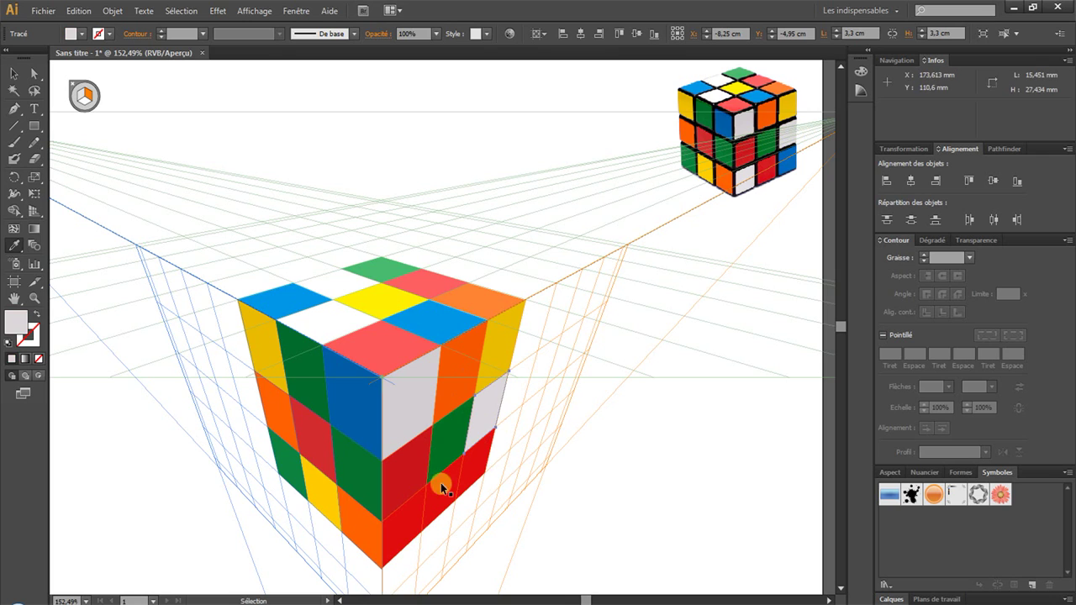
# Step: Colour the right face's bottom row light grey, red and blue outward from the central edge, sampling the matching reference cells
pyautogui.keyDown('ctrl'); pyautogui.click(393, 521); pyautogui.keyUp('ctrl')
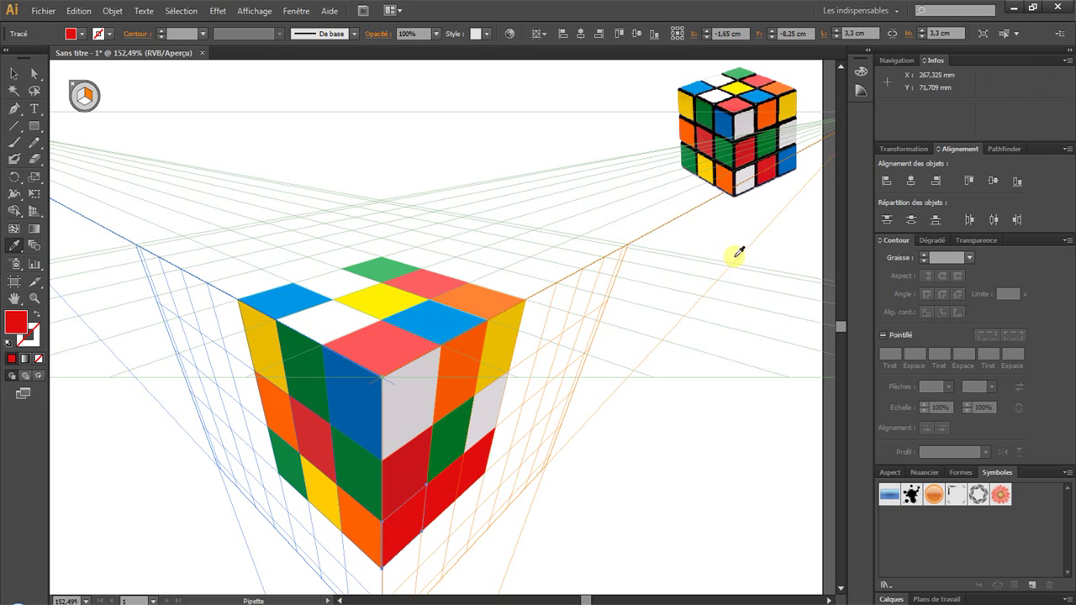
pyautogui.click(741, 178)
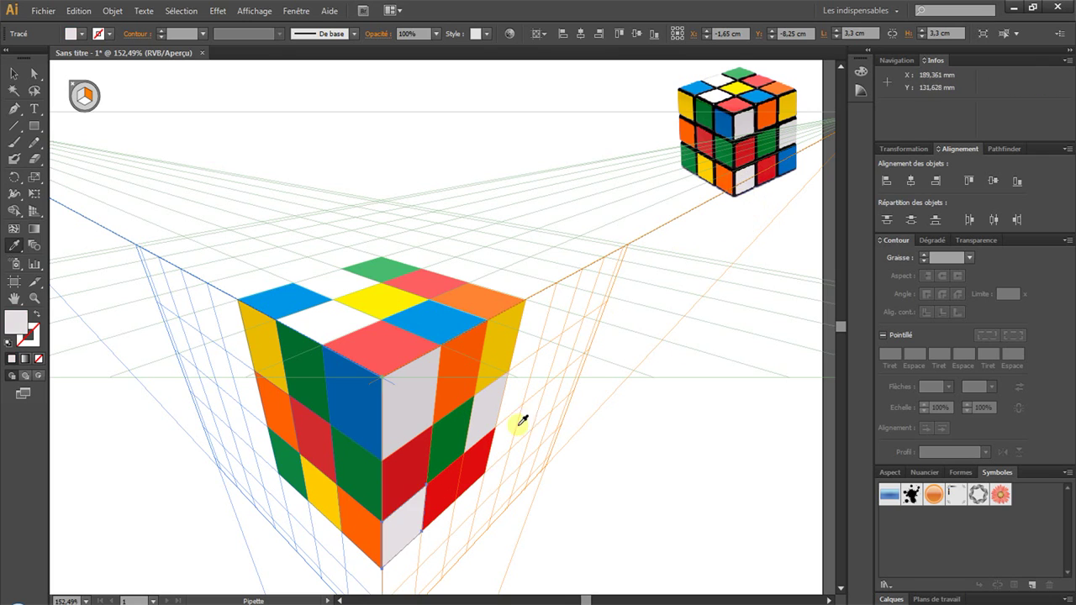
pyautogui.keyDown('ctrl'); pyautogui.click(450, 487); pyautogui.keyUp('ctrl')
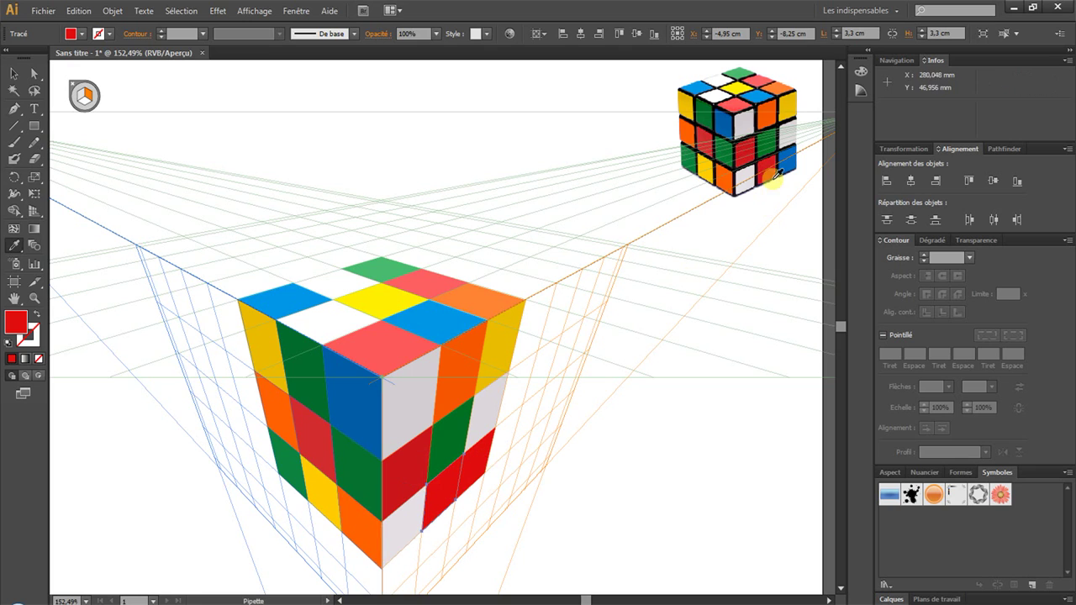
pyautogui.keyDown('ctrl'); pyautogui.click(492, 458); pyautogui.keyUp('ctrl')
pyautogui.click(790, 162)
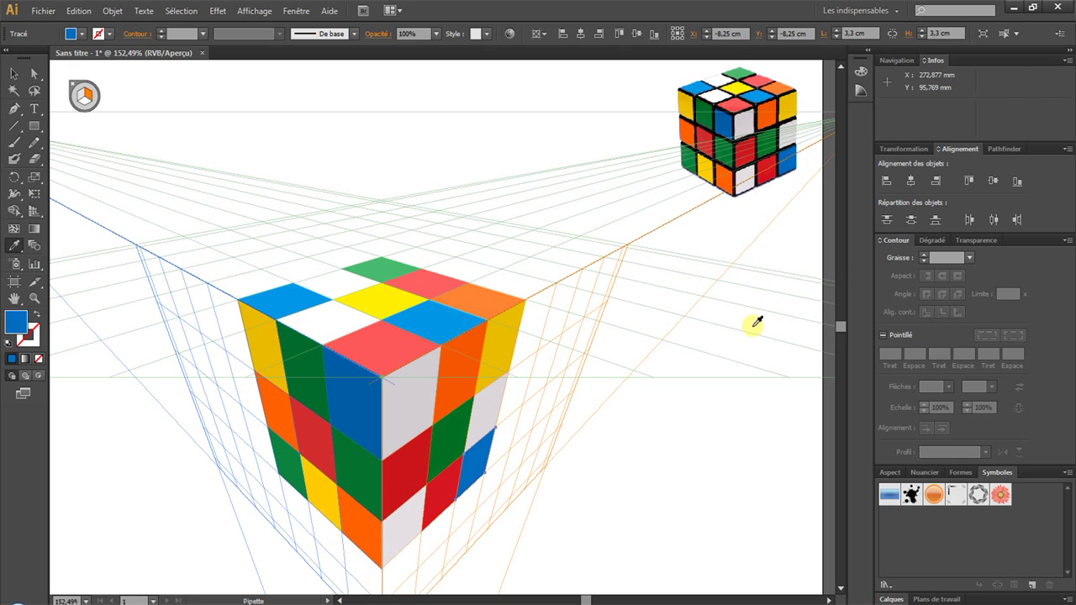
# Step: Select all the cells of the drawn cube and give them a solid black stroke (000000)
pyautogui.click(13, 73)
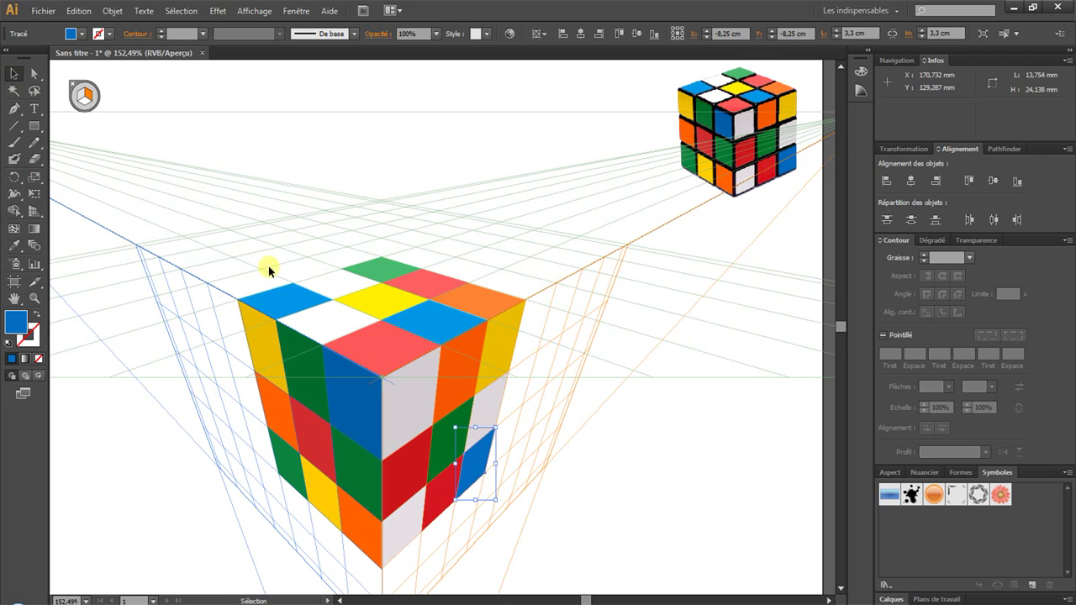
pyautogui.scroll(-2, 269, 266)
pyautogui.moveTo(201, 176); pyautogui.dragTo(569, 547)
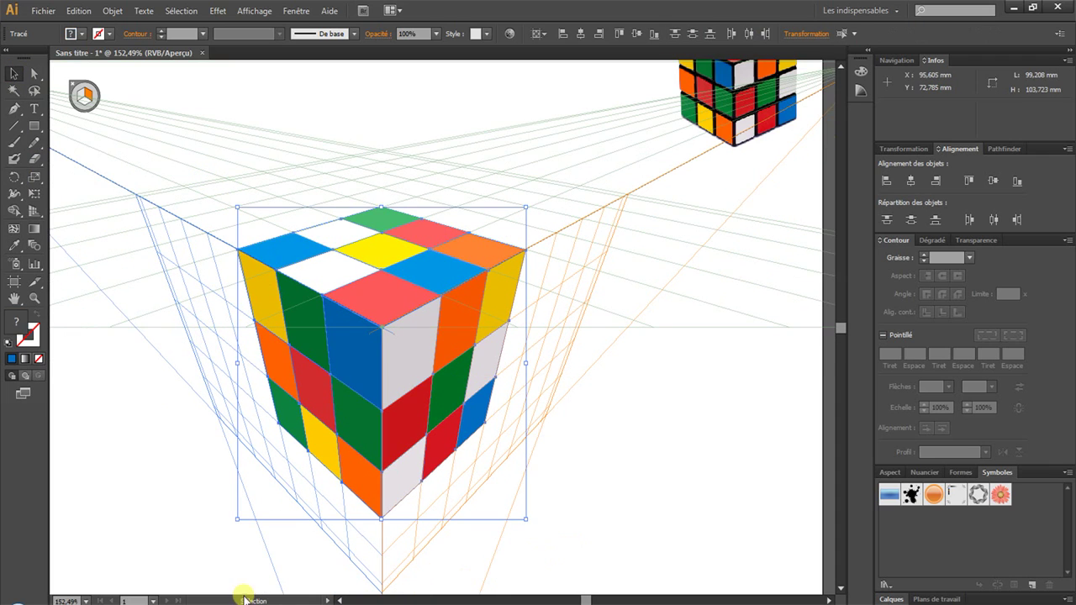
pyautogui.click(35, 352)
pyautogui.click(12, 357)
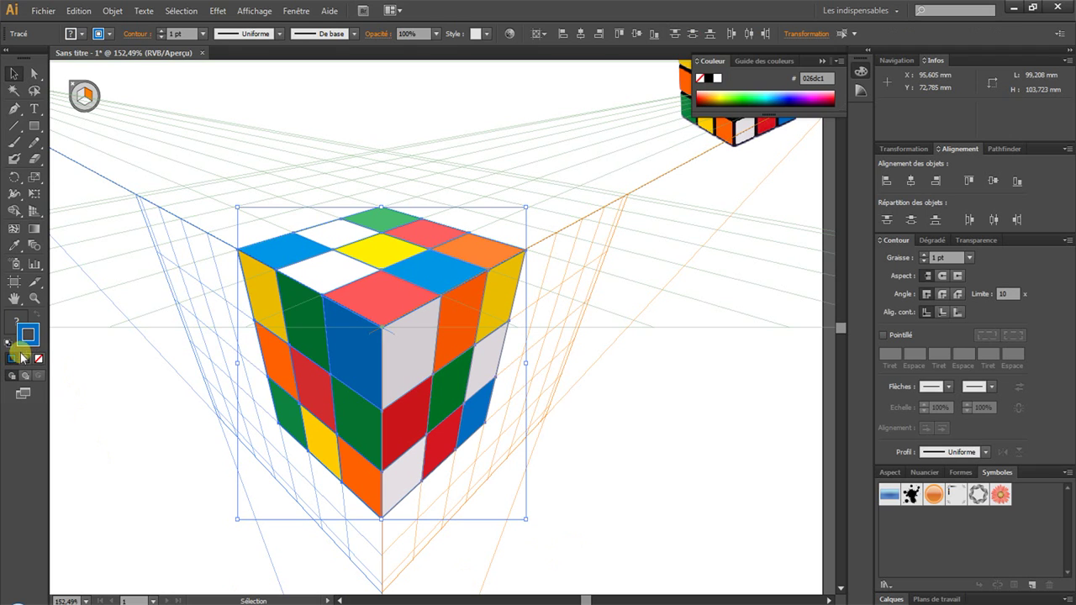
pyautogui.doubleClick(35, 349)
pyautogui.moveTo(554, 311)
pyautogui.mouseDown()
pyautogui.moveTo(598, 331)
pyautogui.moveTo(665, 413)
pyautogui.mouseUp()
pyautogui.click(797, 238)
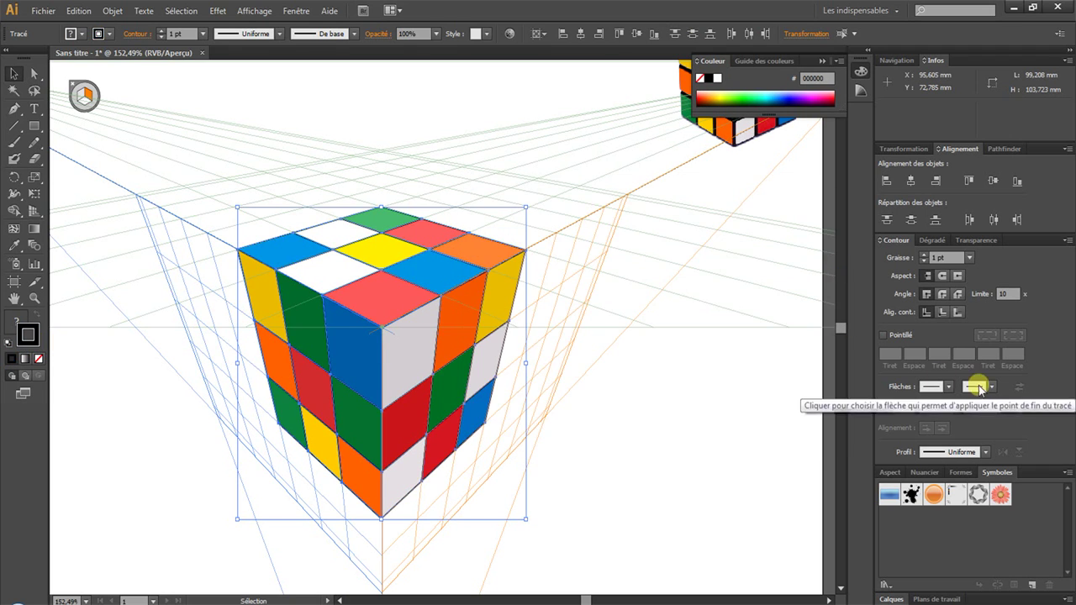
# Step: Set the cube cells' stroke weight to 3 pt with rounded corner joins
pyautogui.click(969, 257)
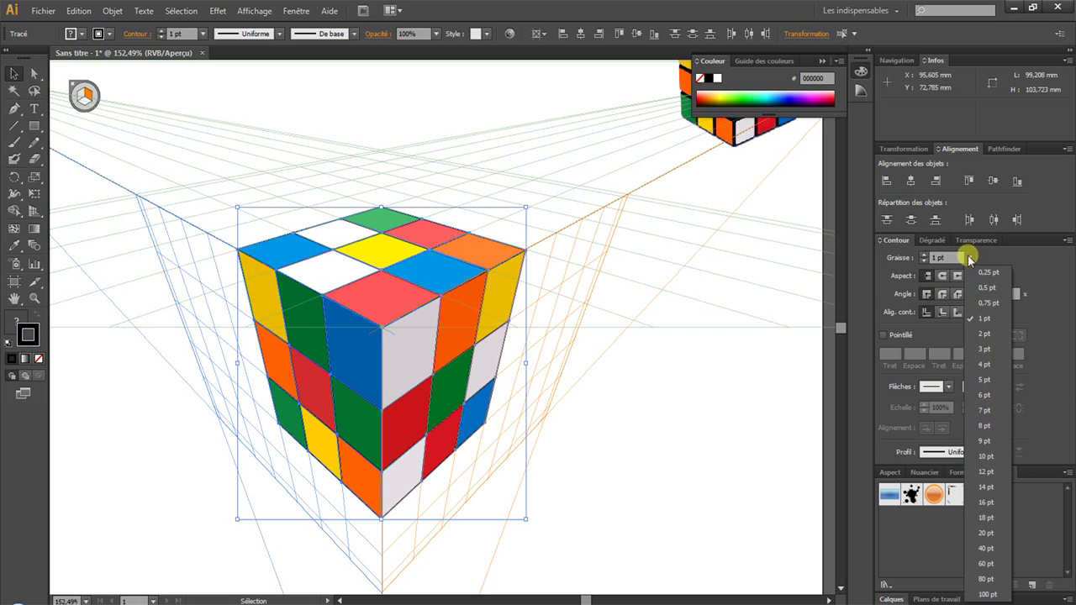
pyautogui.click(994, 348)
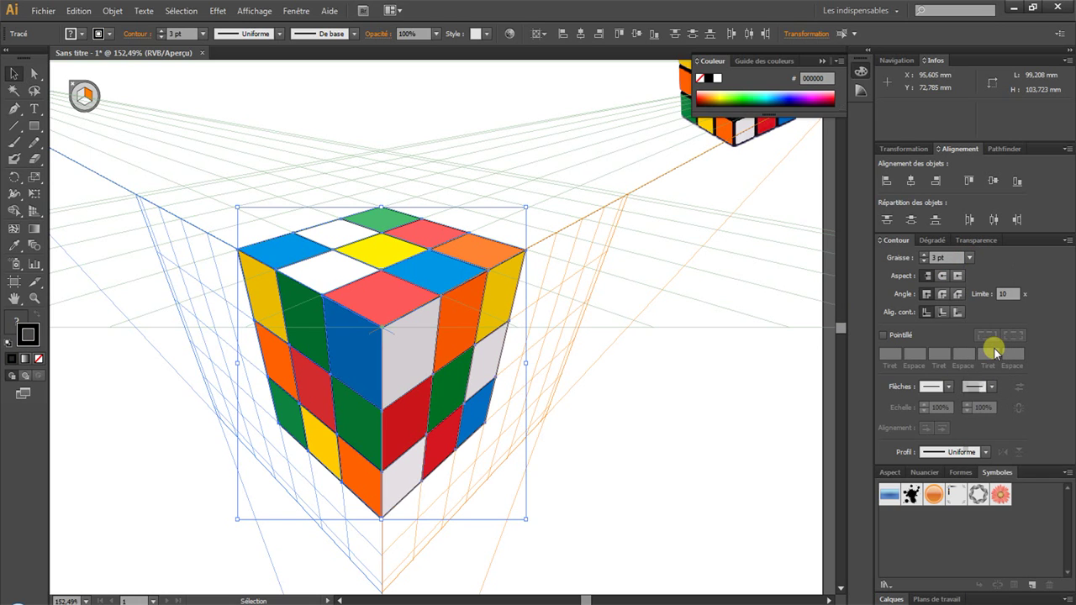
pyautogui.click(942, 296)
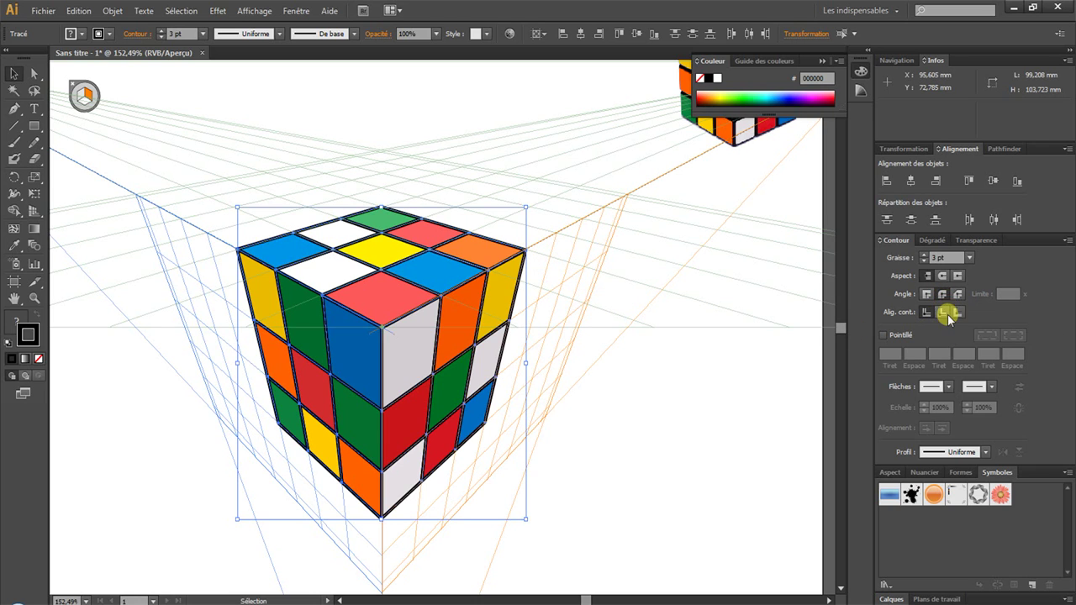
# Step: Align the black strokes to the inside of the drawn cube's cells and set their weight to 2 pt
pyautogui.click(947, 313)
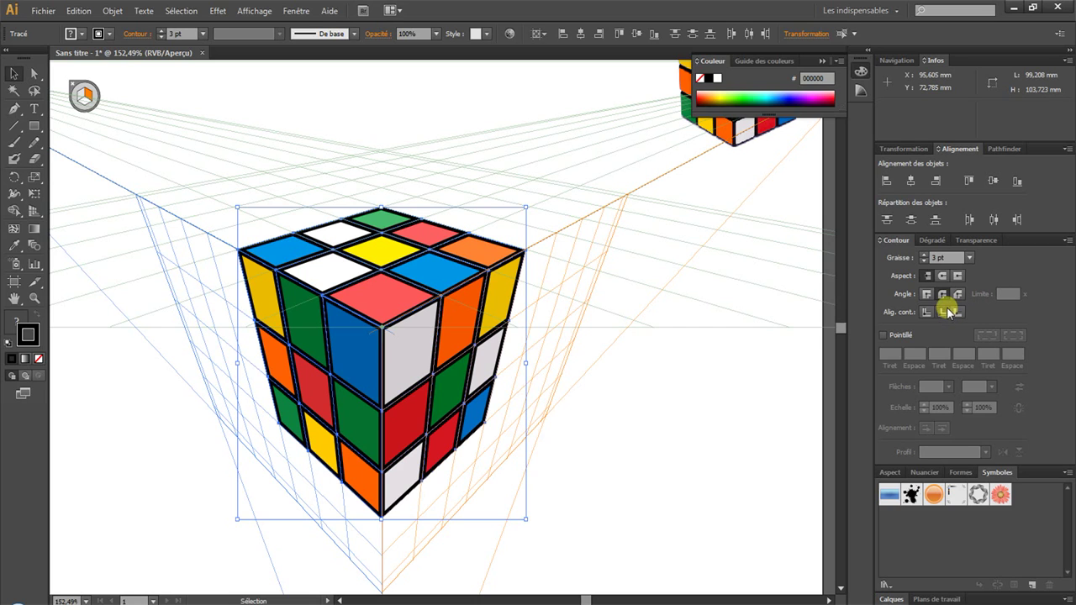
pyautogui.click(699, 375)
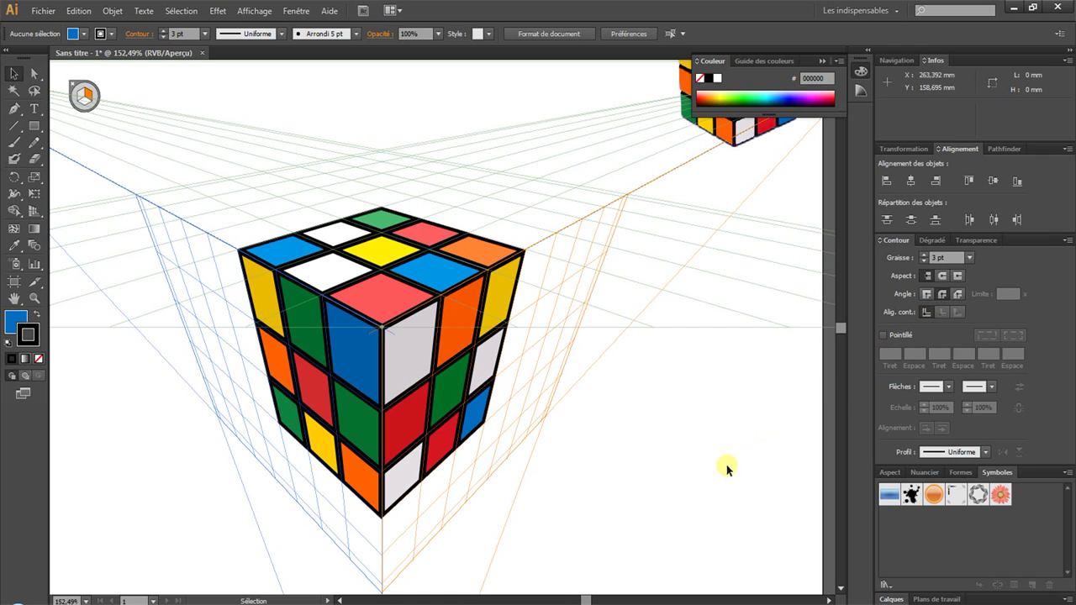
pyautogui.moveTo(199, 190); pyautogui.dragTo(580, 533)
pyautogui.click(972, 259)
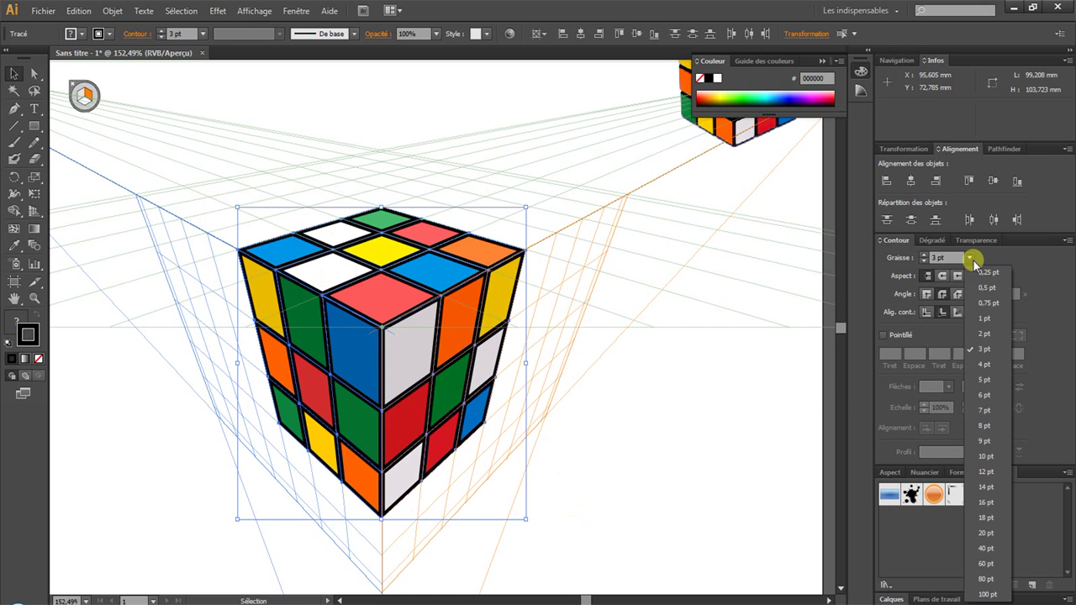
pyautogui.click(986, 330)
pyautogui.click(694, 355)
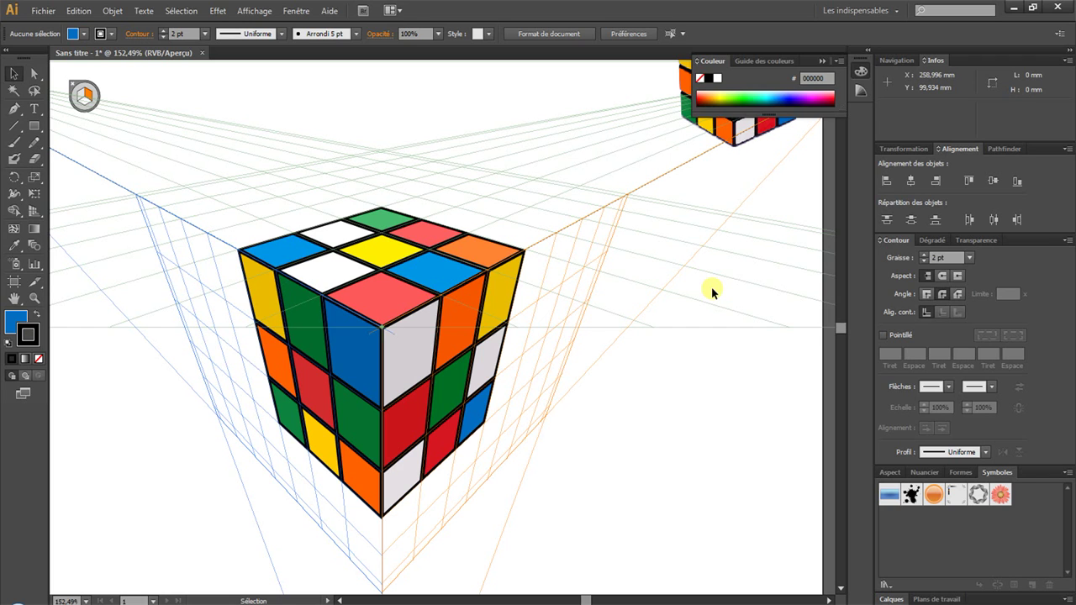
# Step: Open the Illustrator files Angry bird cochon and Angry bird rouge together from the desktop
pyautogui.click(43, 11)
pyautogui.click(63, 56)
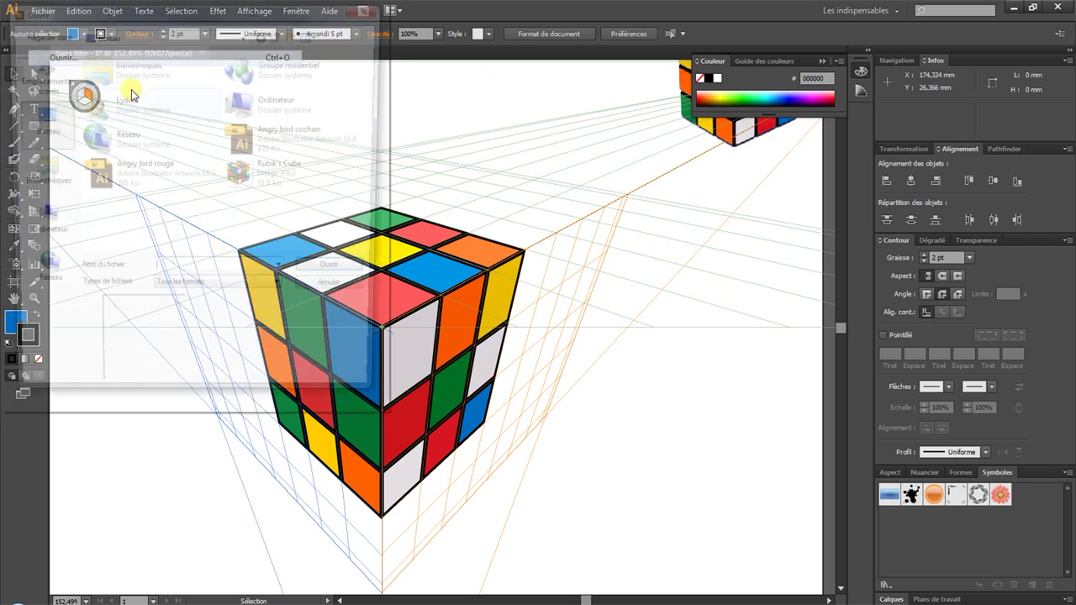
pyautogui.click(234, 148)
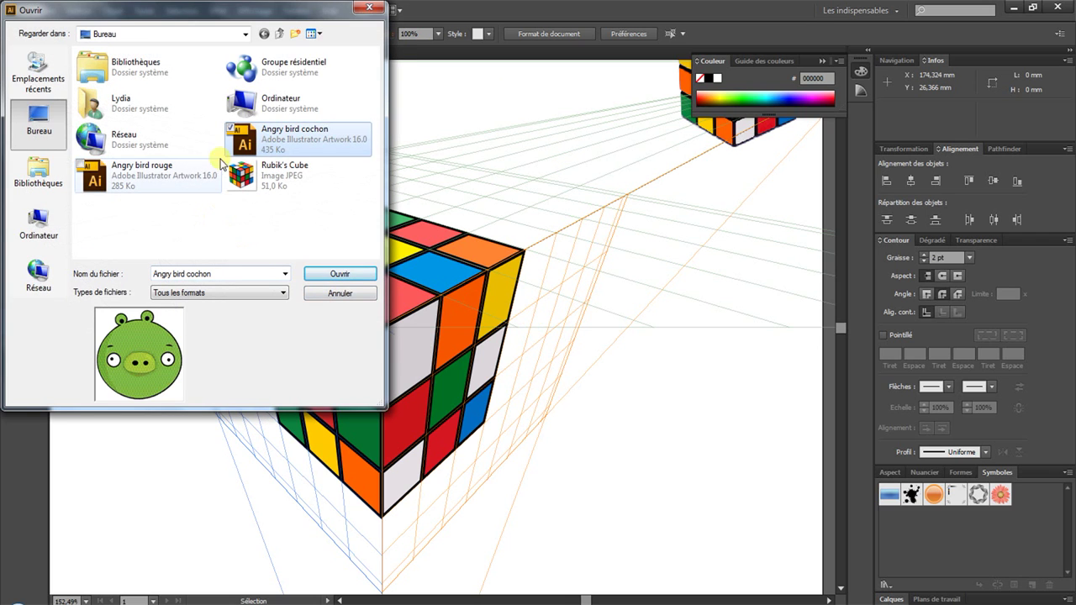
pyautogui.keyDown('ctrl'); pyautogui.click(171, 181); pyautogui.keyUp('ctrl')
pyautogui.click(341, 275)
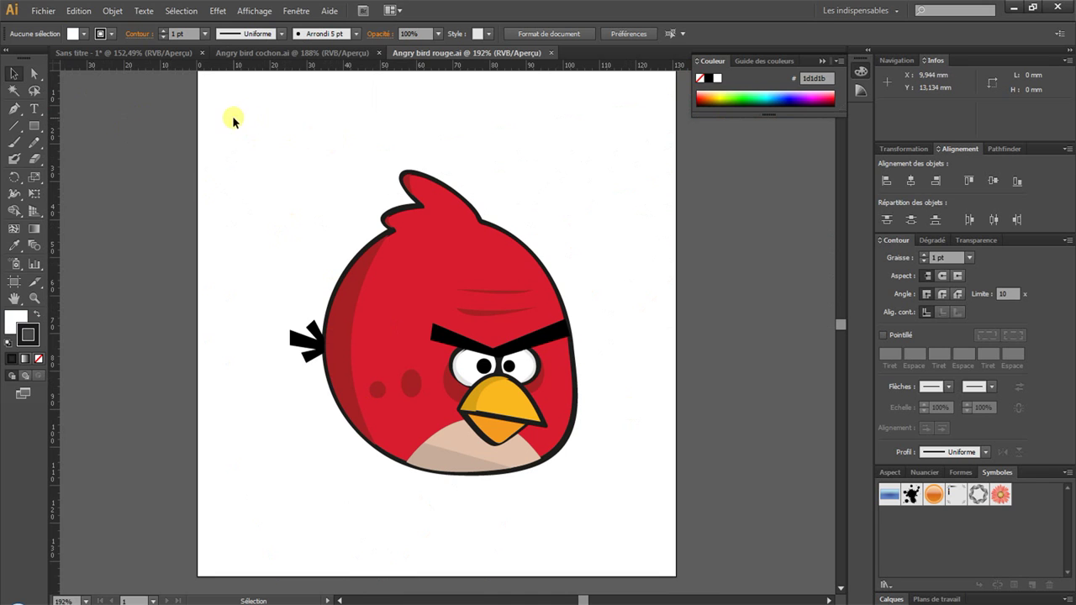
# Step: Bring the whole red bird group into the cube document and place it in perspective on the cube's left face
pyautogui.moveTo(232, 115); pyautogui.dragTo(632, 505)
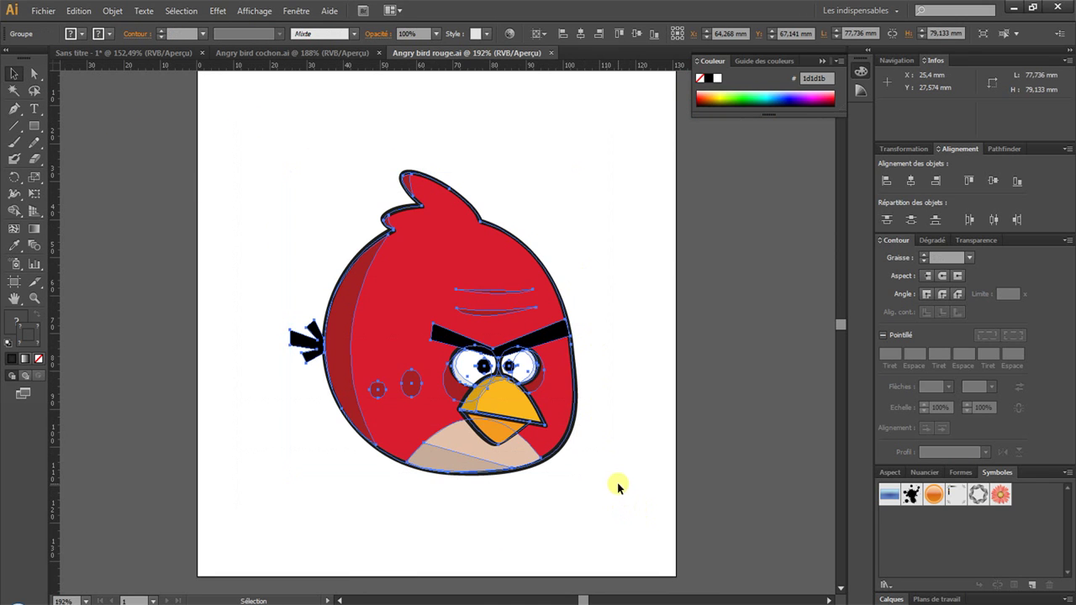
pyautogui.moveTo(435, 273); pyautogui.dragTo(675, 339)
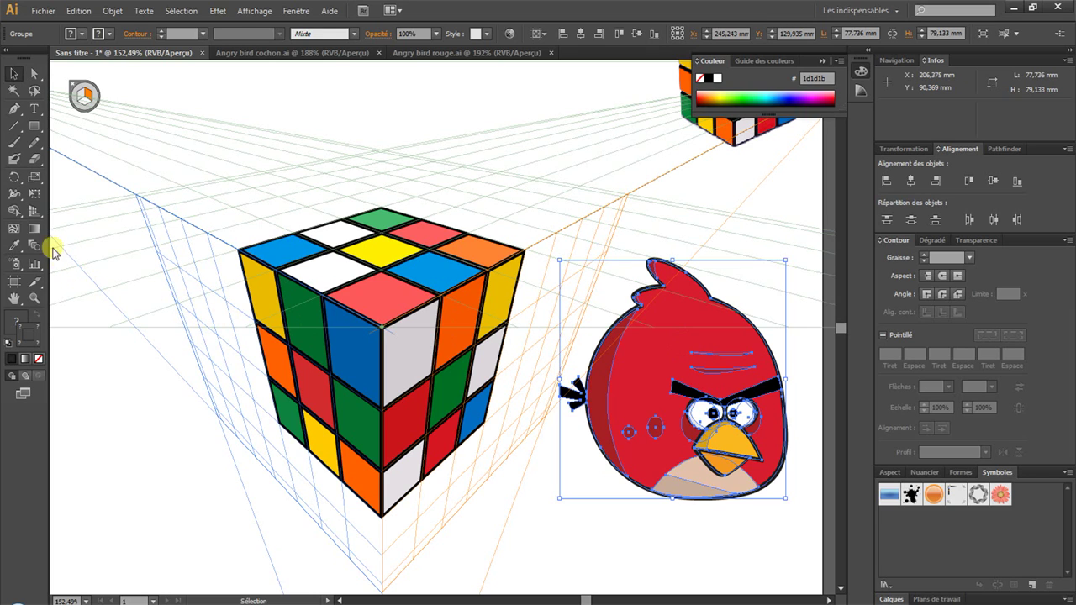
pyautogui.click(32, 213)
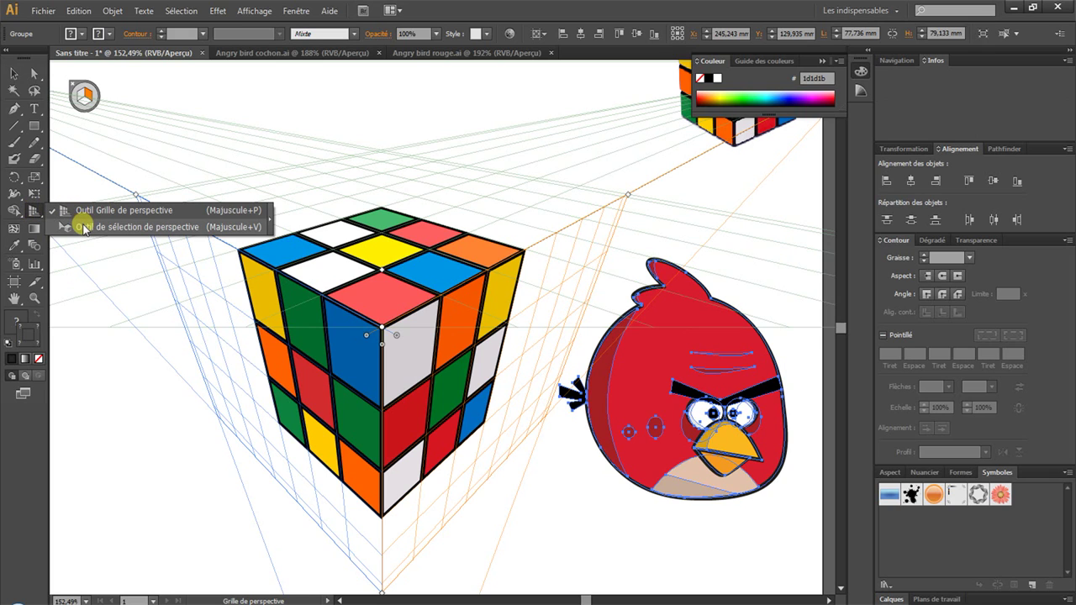
pyautogui.click(84, 228)
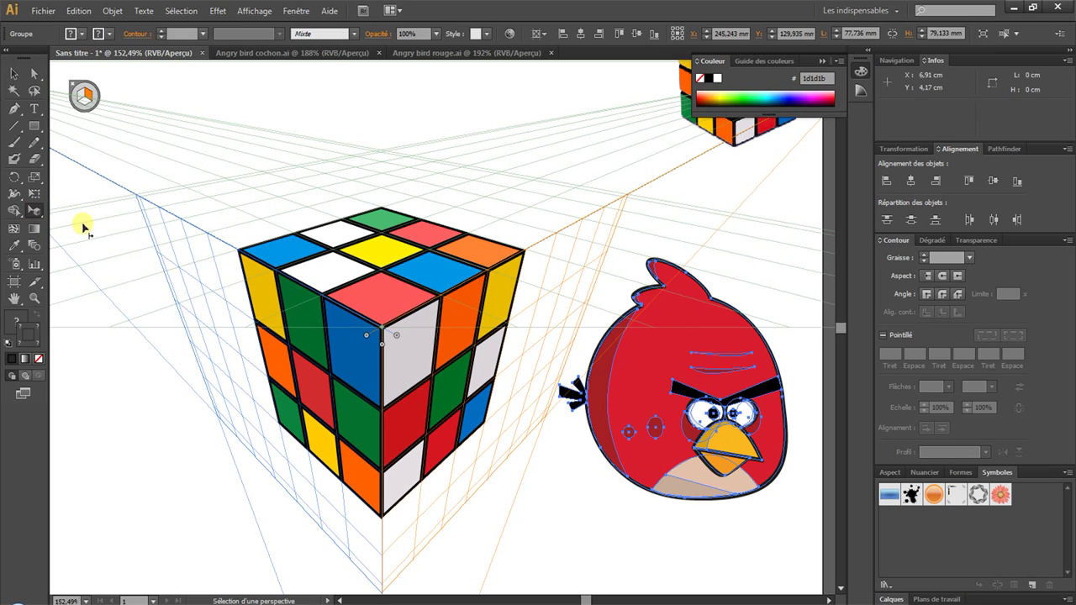
pyautogui.click(82, 96)
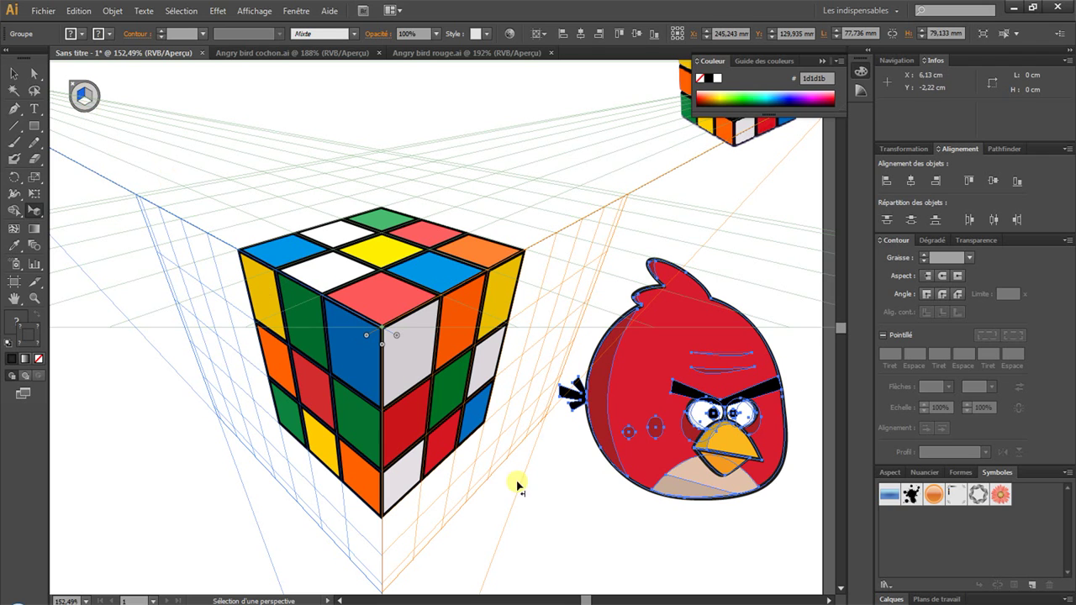
pyautogui.moveTo(657, 359); pyautogui.dragTo(291, 378)
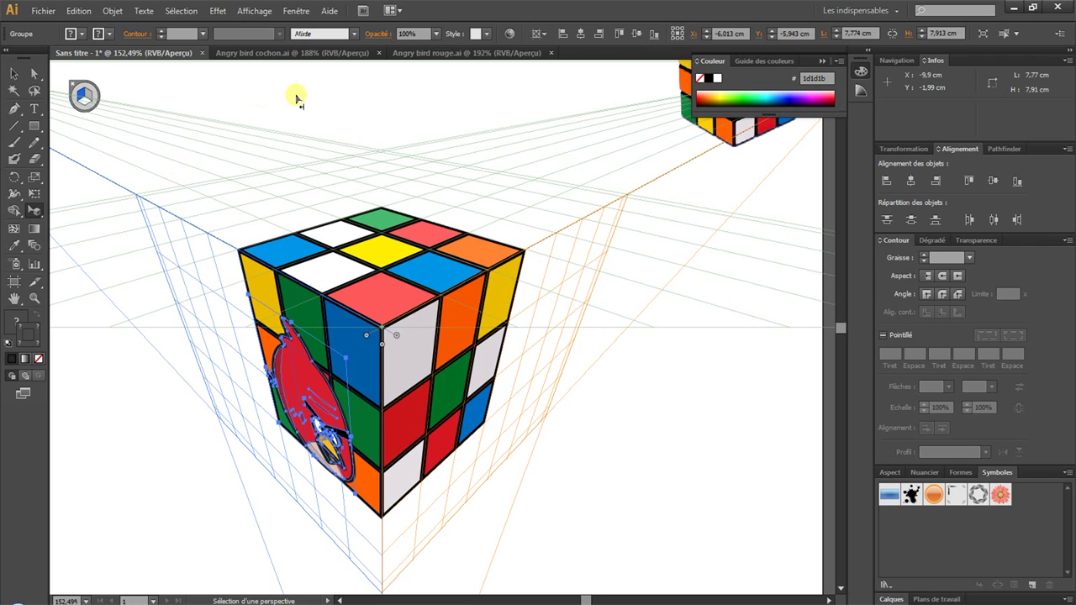
# Step: Bring the green pig from Angry bird cochon.ai into the cube document and place it in perspective on the cube's right face
pyautogui.click(301, 54)
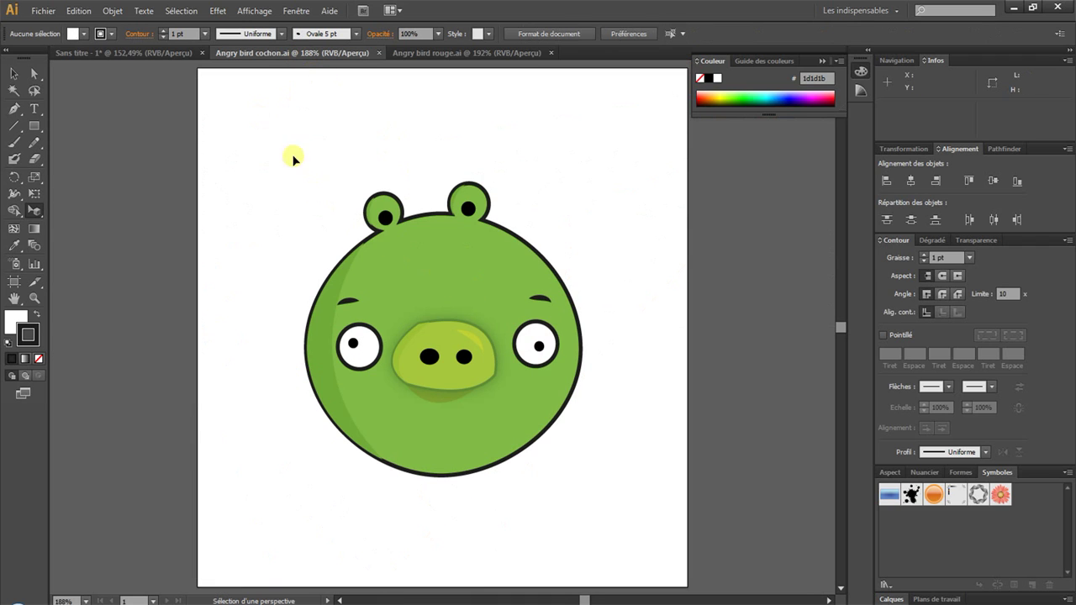
pyautogui.moveTo(291, 159); pyautogui.dragTo(648, 507)
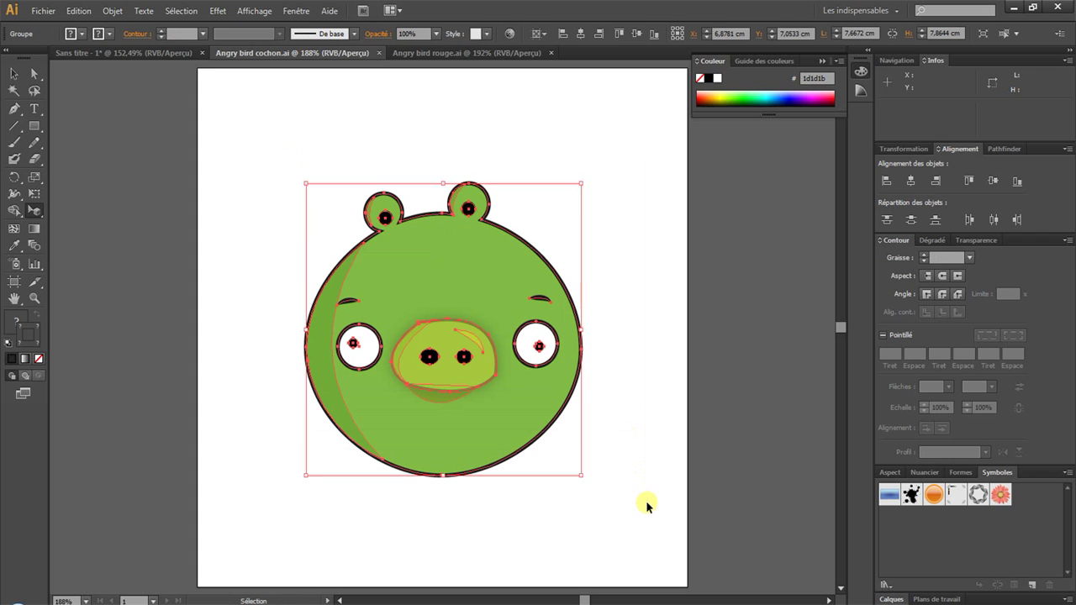
pyautogui.moveTo(515, 288); pyautogui.dragTo(398, 340)
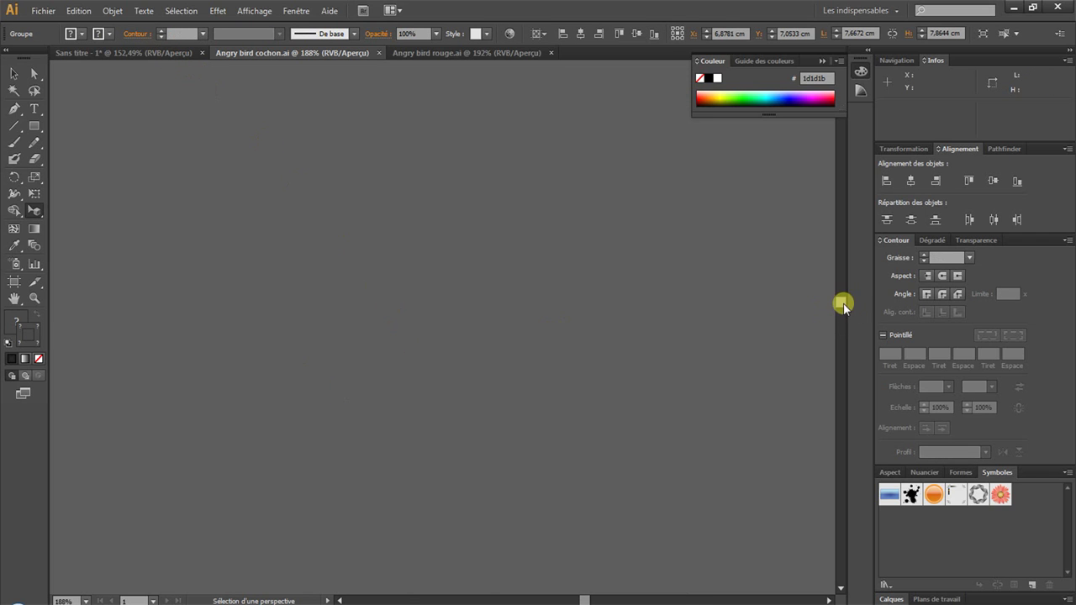
pyautogui.moveTo(843, 302); pyautogui.dragTo(841, 326)
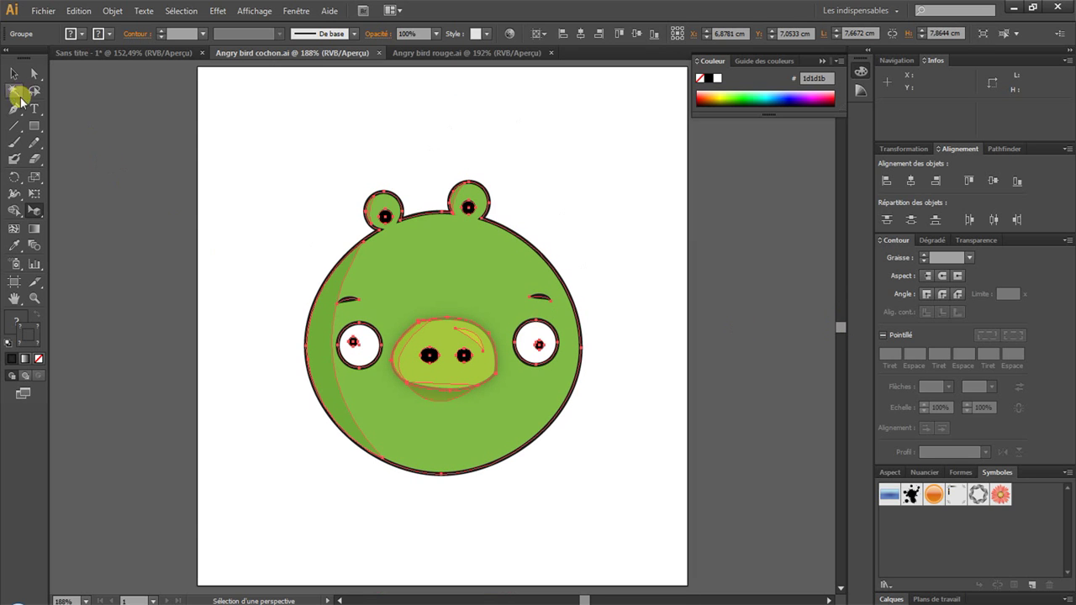
pyautogui.click(15, 73)
pyautogui.moveTo(405, 286); pyautogui.dragTo(655, 404)
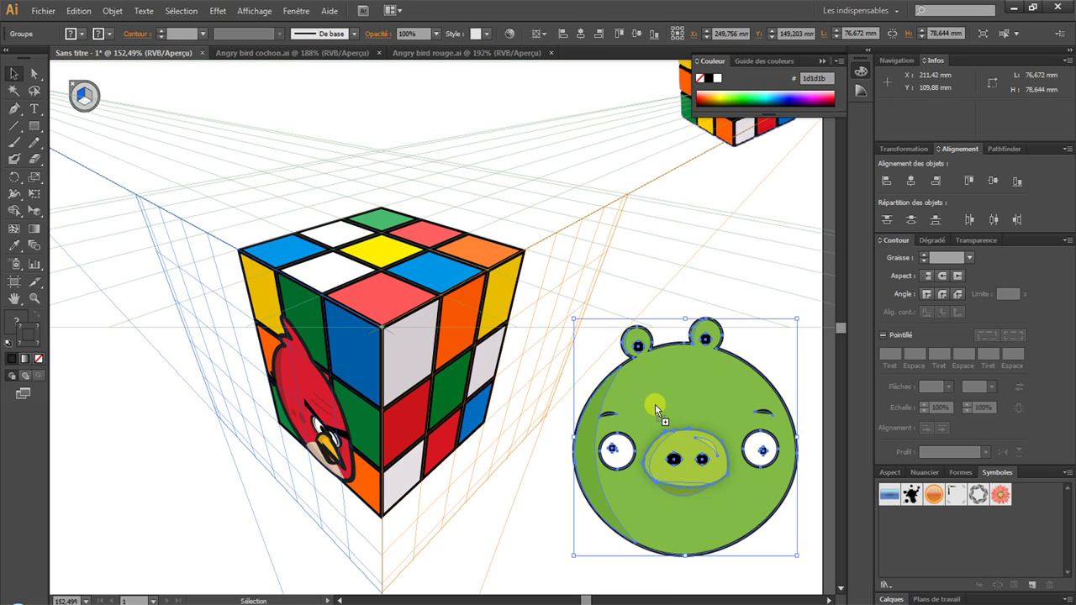
pyautogui.click(35, 211)
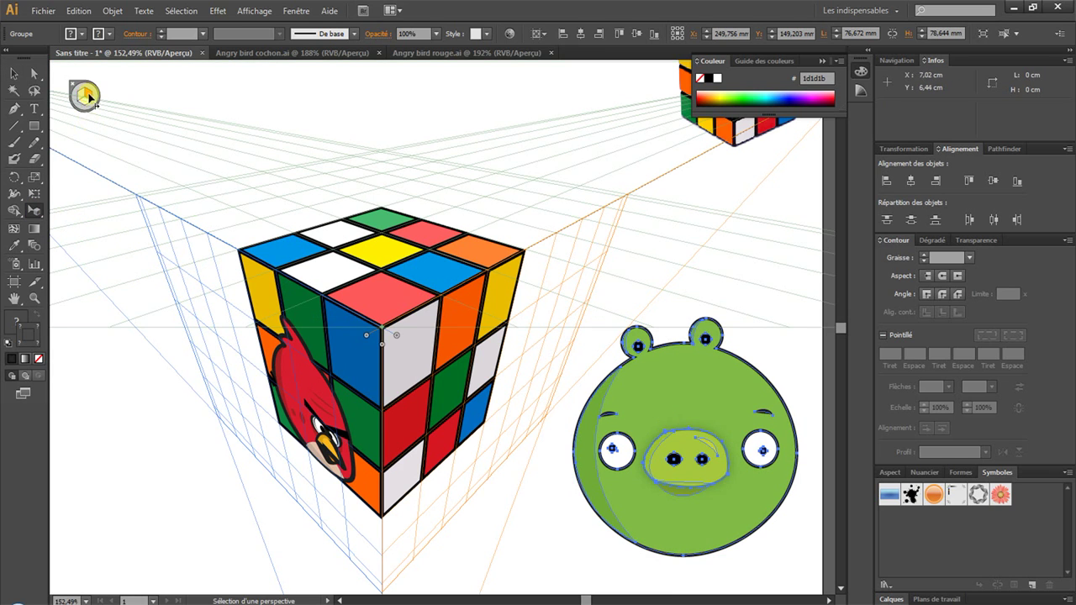
pyautogui.moveTo(590, 404); pyautogui.dragTo(450, 371)
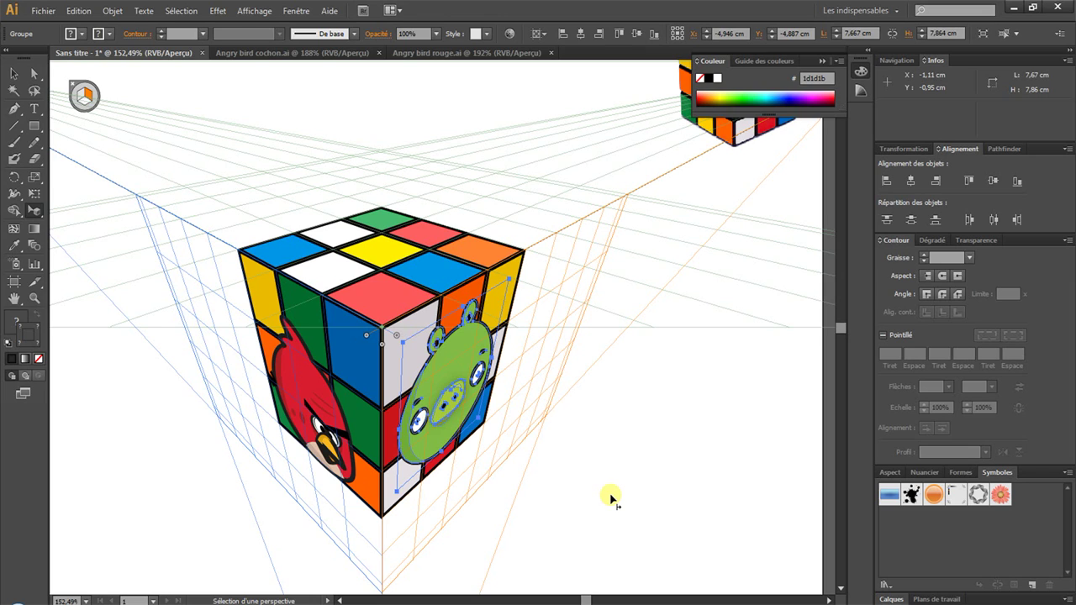
# Step: Hide the perspective grid around the decorated cube
pyautogui.click(254, 11)
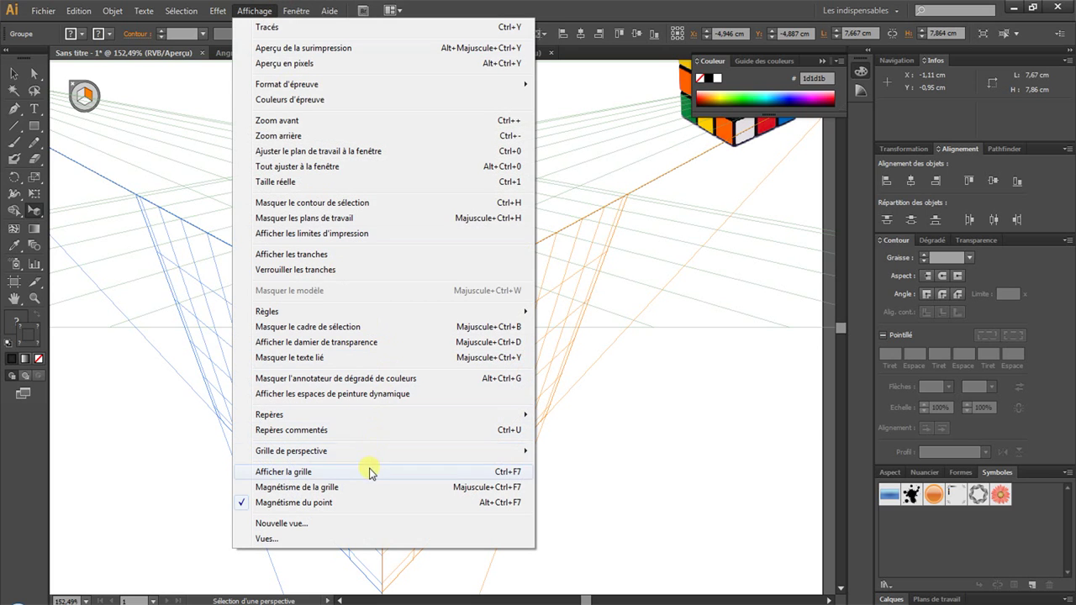
pyautogui.moveTo(400, 454)
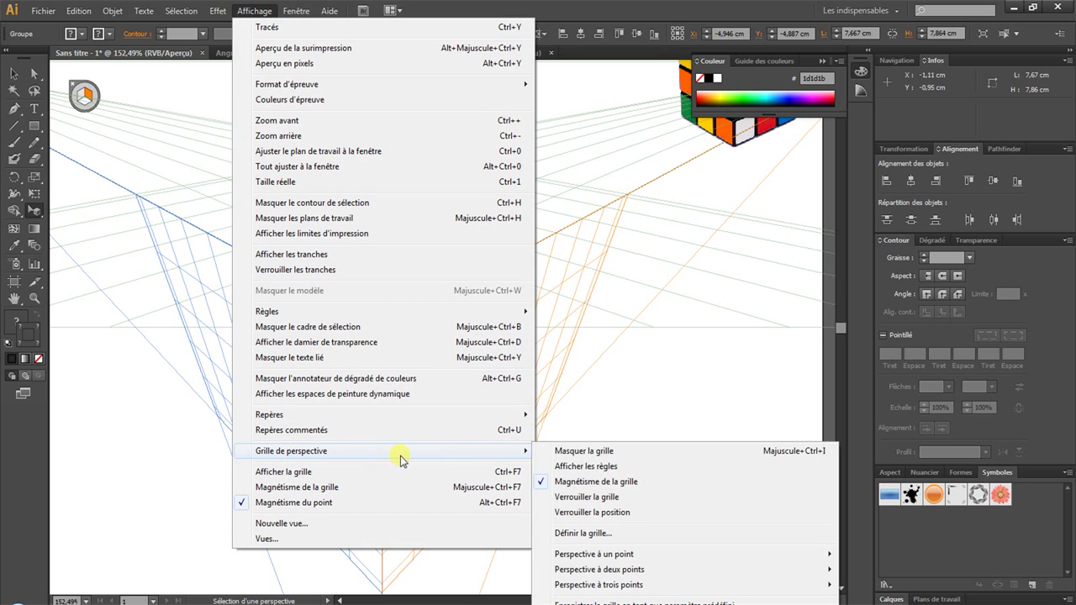
pyautogui.click(586, 452)
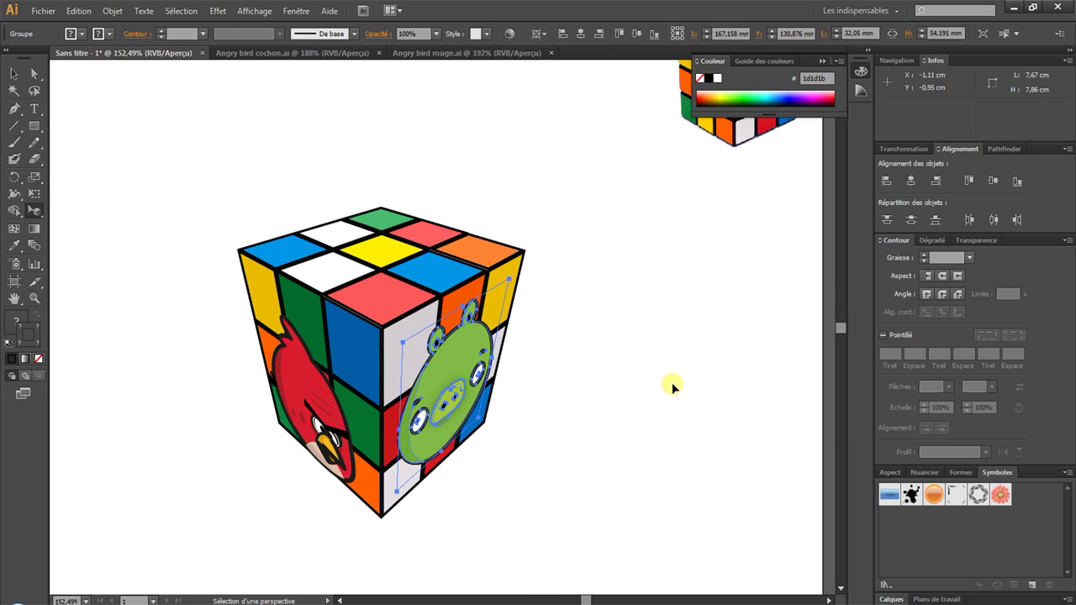
# Step: Show the perspective grid again and hide it once more
pyautogui.hotkey('ctrl', 'shift', 'i')
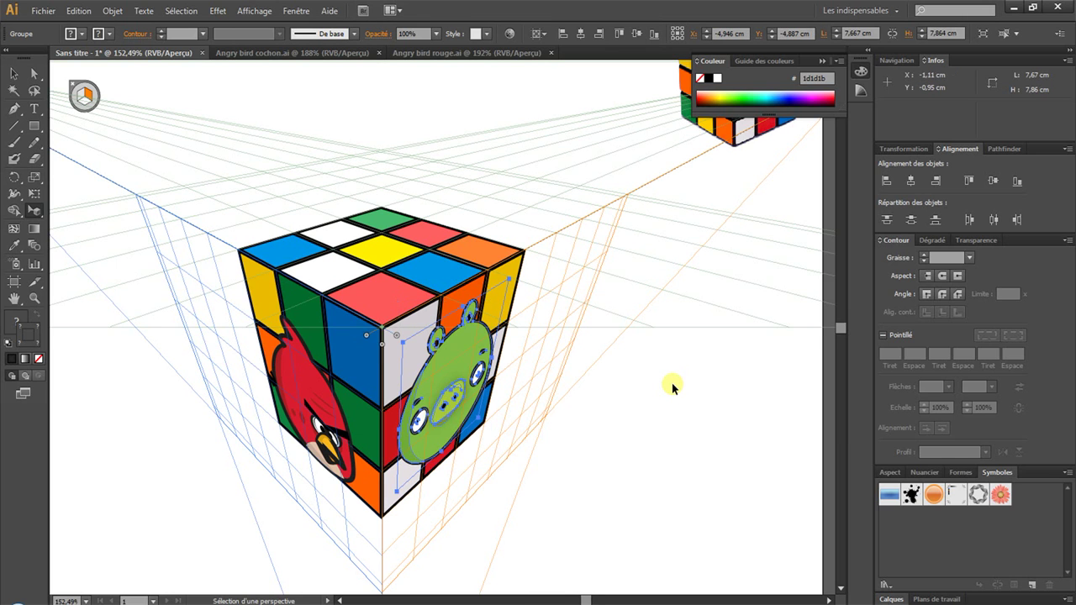
pyautogui.press('ctrl')
pyautogui.hotkey('ctrl', 'shift', 'i')
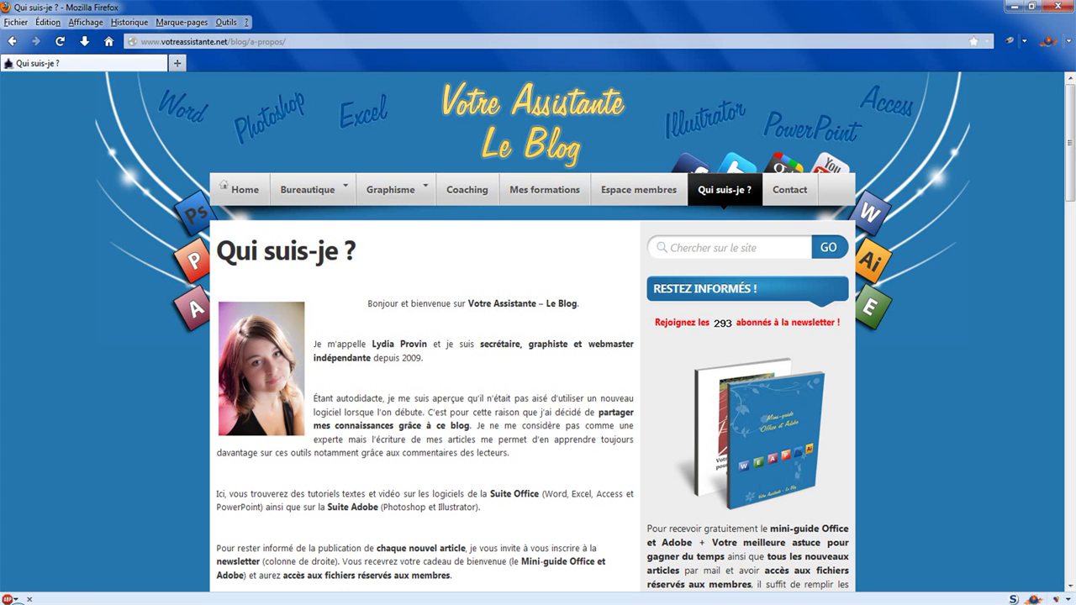
# Step: Switch to Firefox and examine the newsletter sign-up form on the Votre Assistante blog's "Qui suis-je ?" page
pyautogui.scroll(-8, 639, 337)
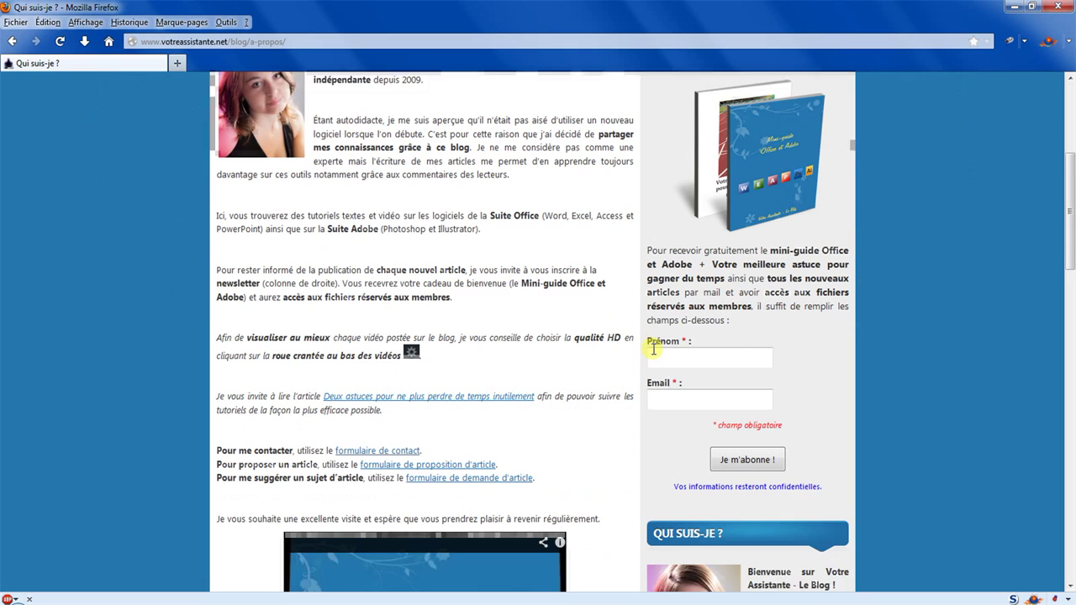
pyautogui.click(685, 324)
pyautogui.click(695, 358)
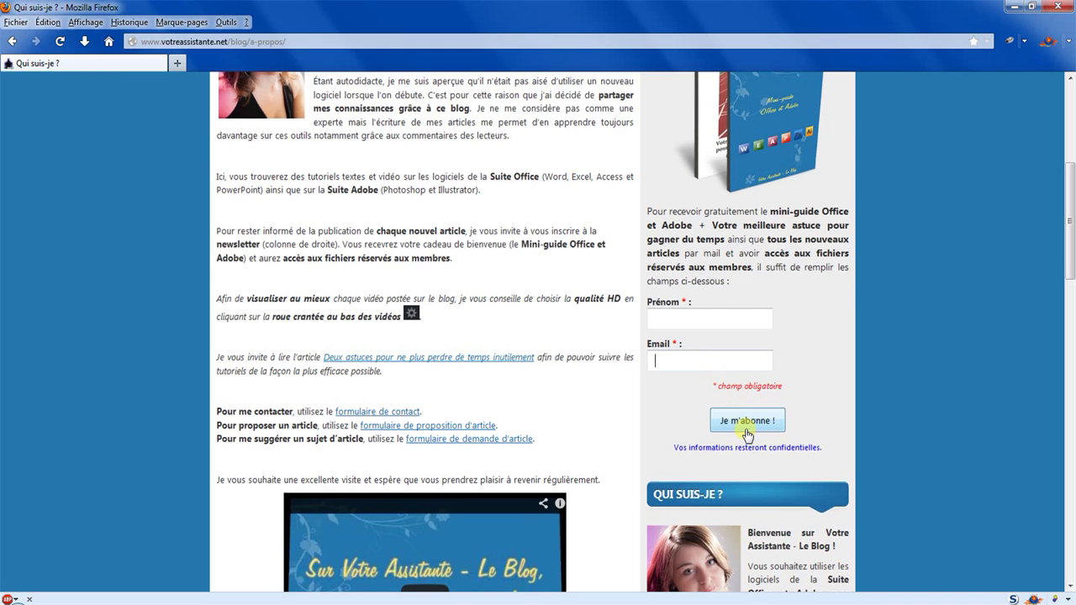
pyautogui.scroll(8, 750, 416)
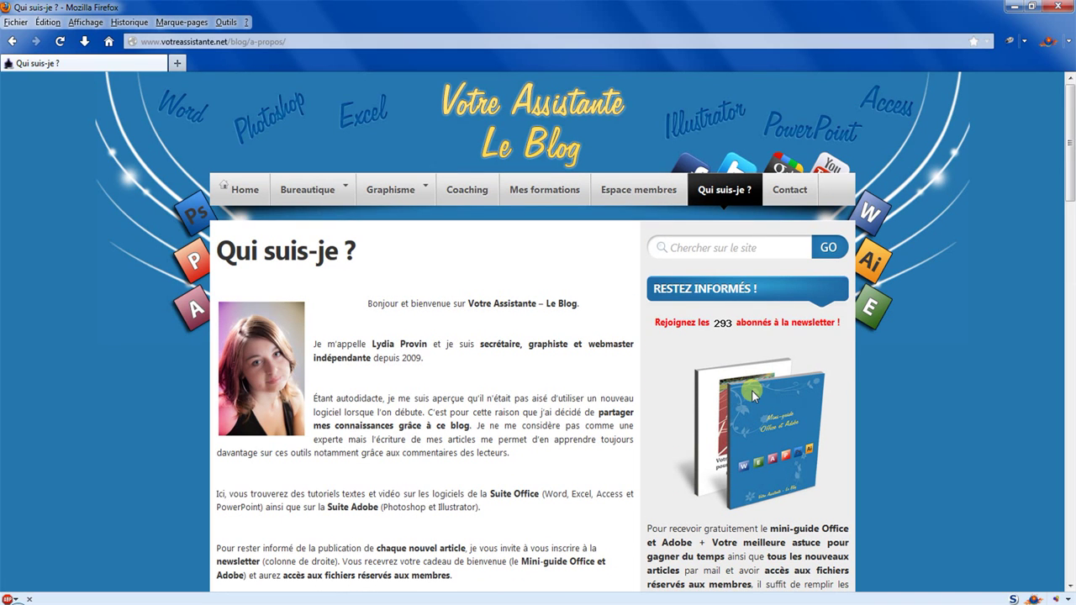